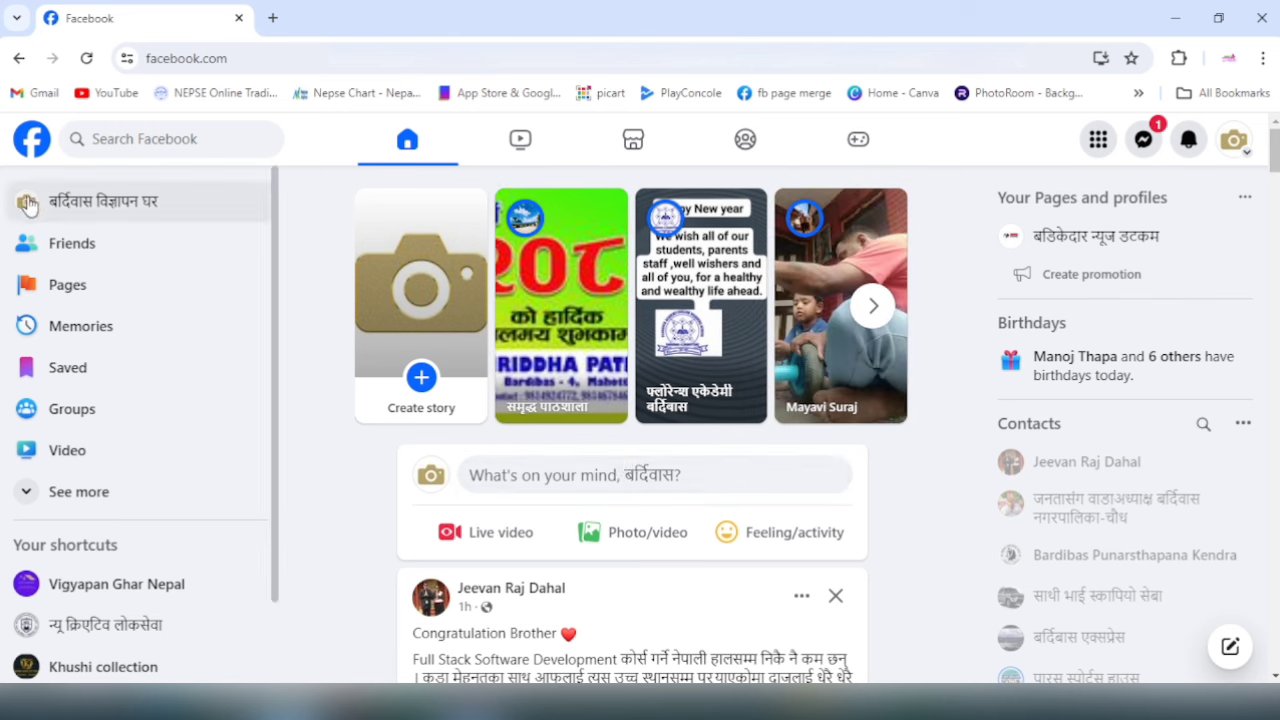
Switch the account to act as the Vigyapan Ghar Nepal page from the managed Pages list.
click(104, 298)
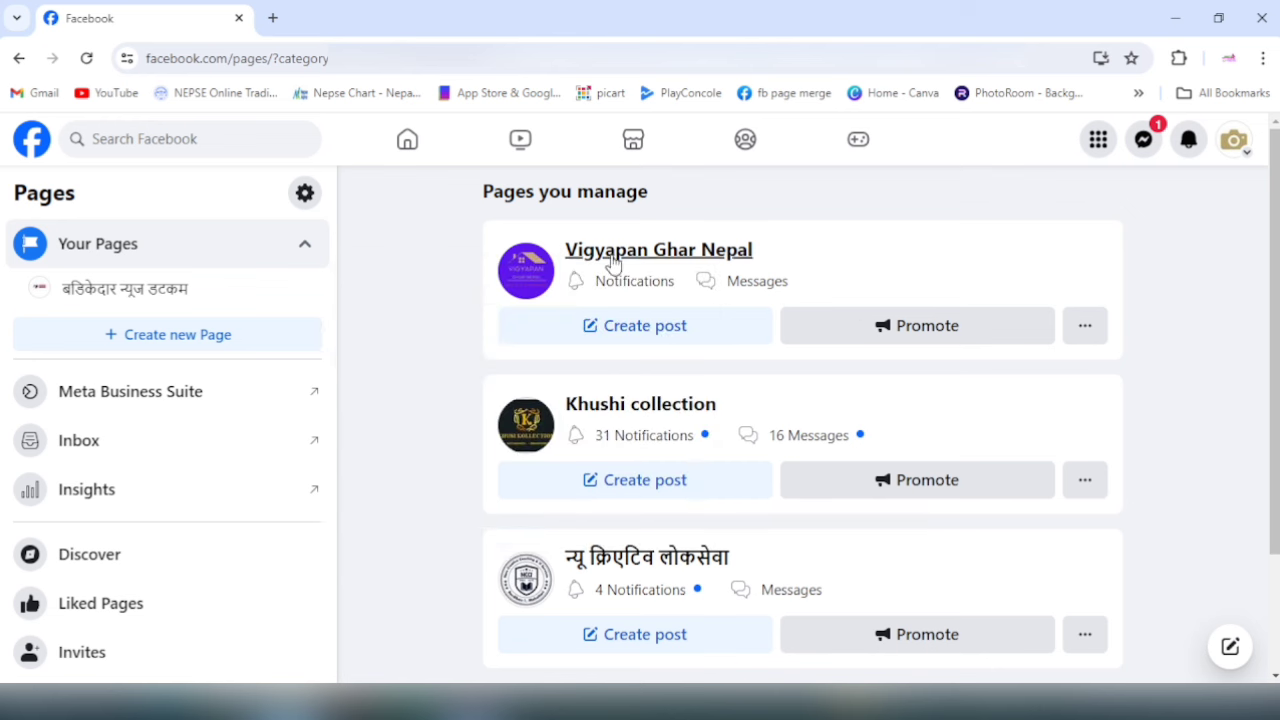
click(1088, 330)
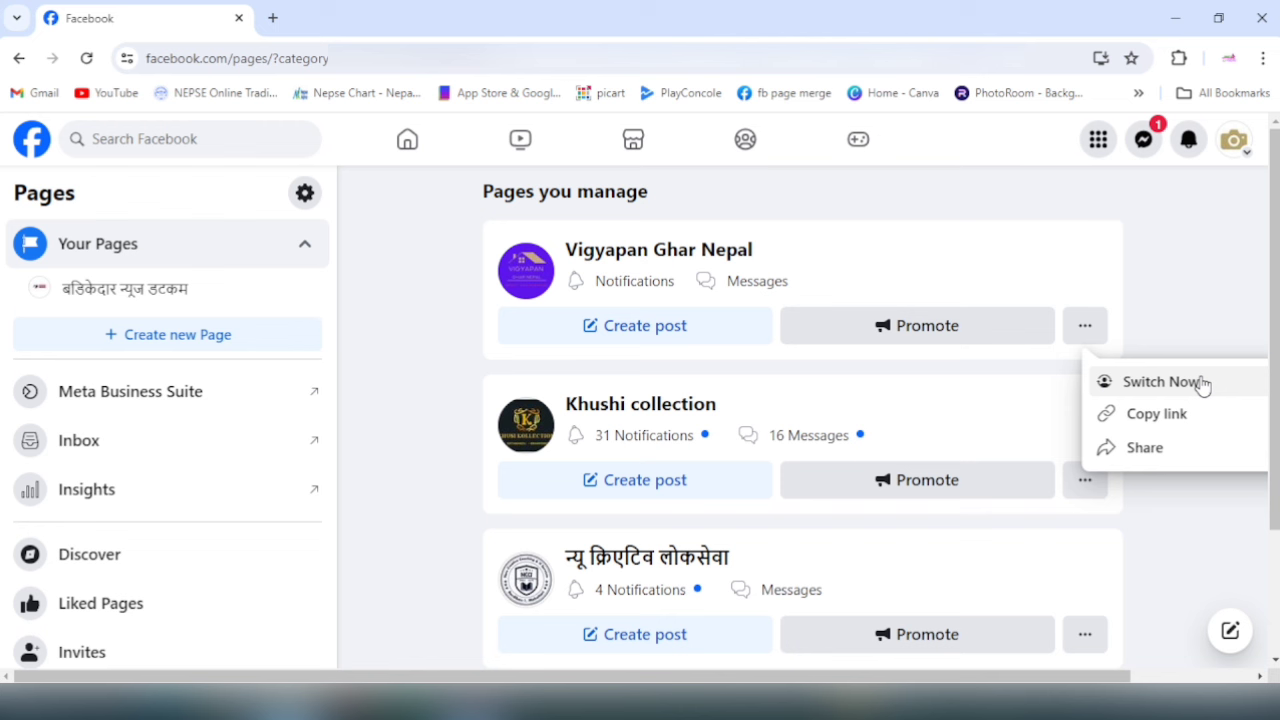
click(1234, 142)
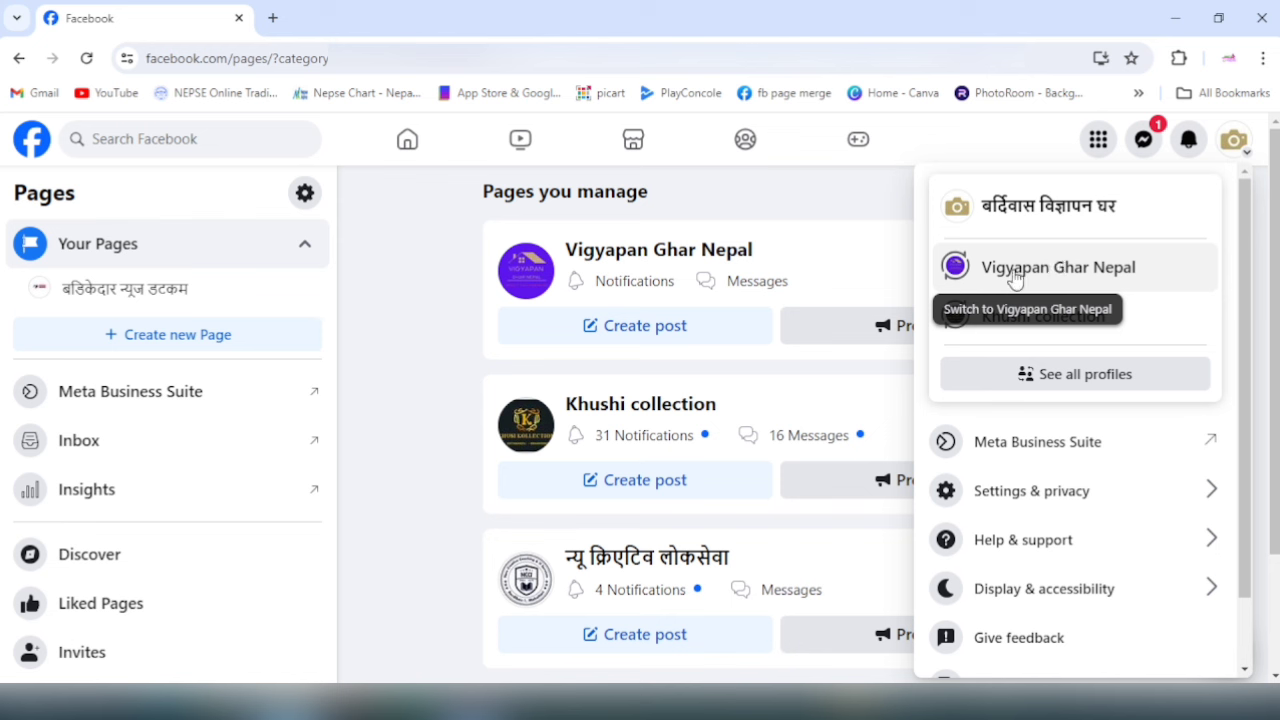
click(1083, 266)
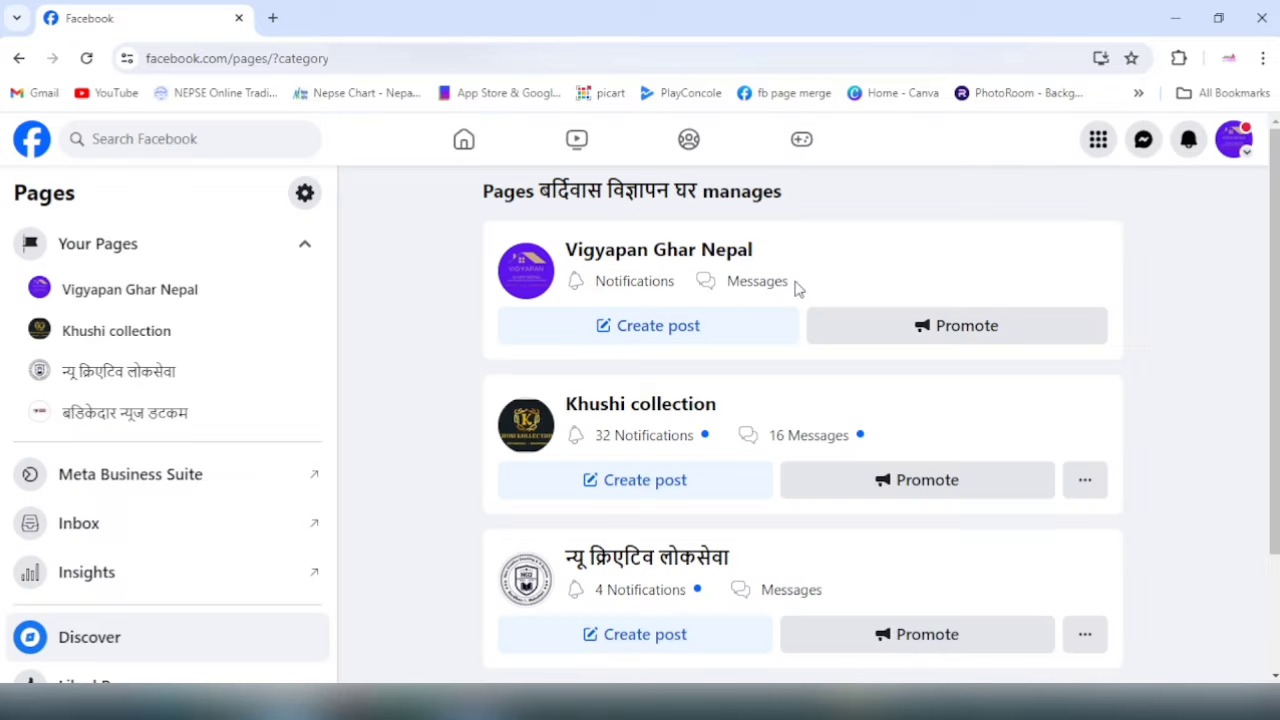
click(1232, 152)
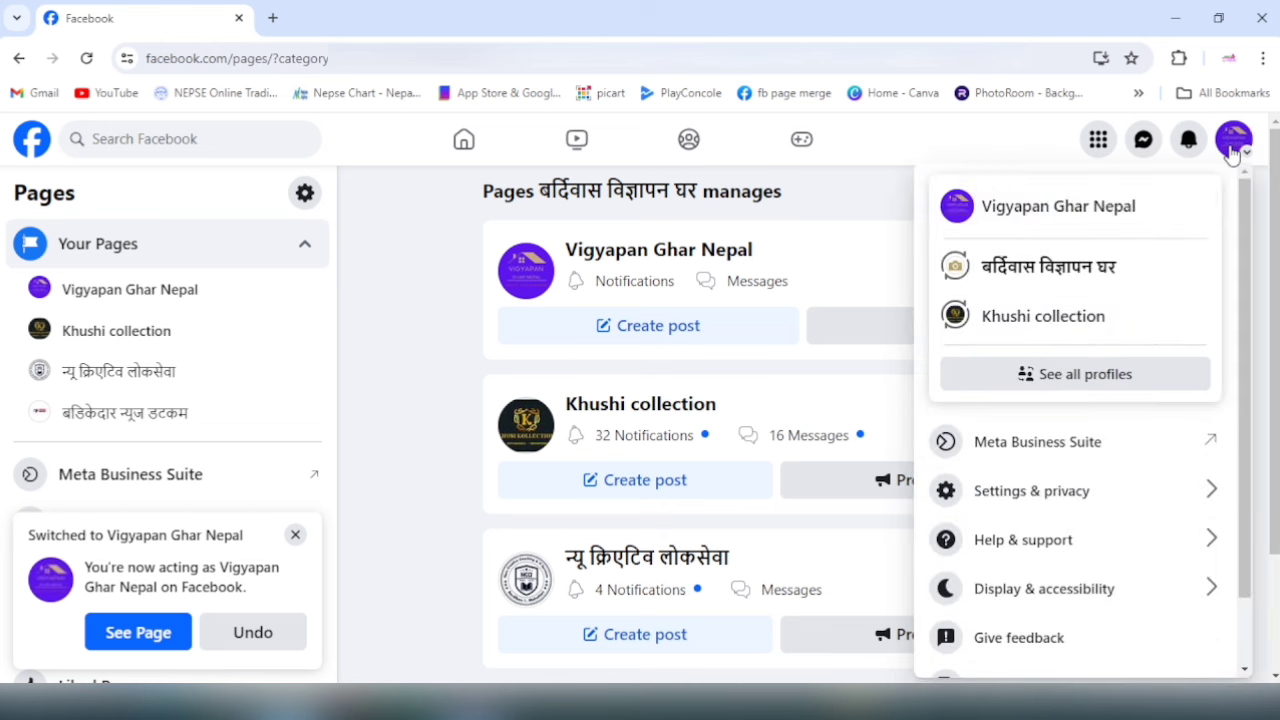
Open the Vigyapan Ghar Nepal page's own profile.
click(1097, 202)
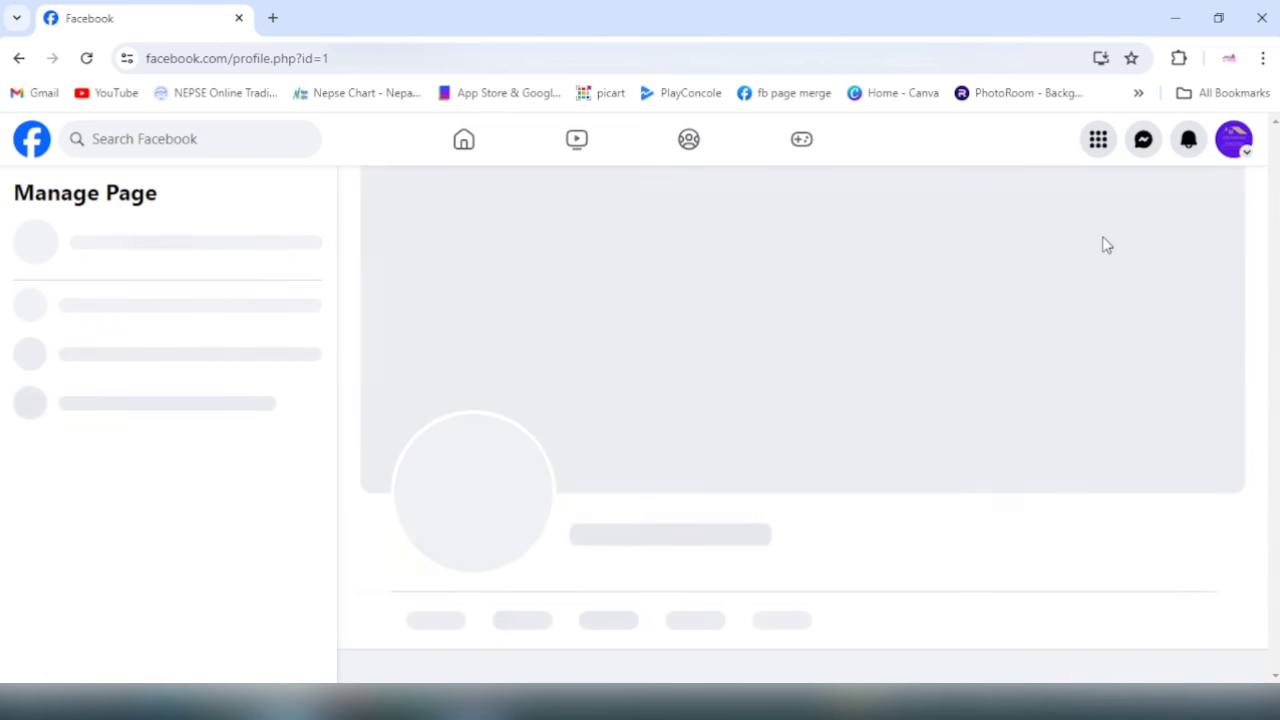
scroll(655, 393, down, 2)
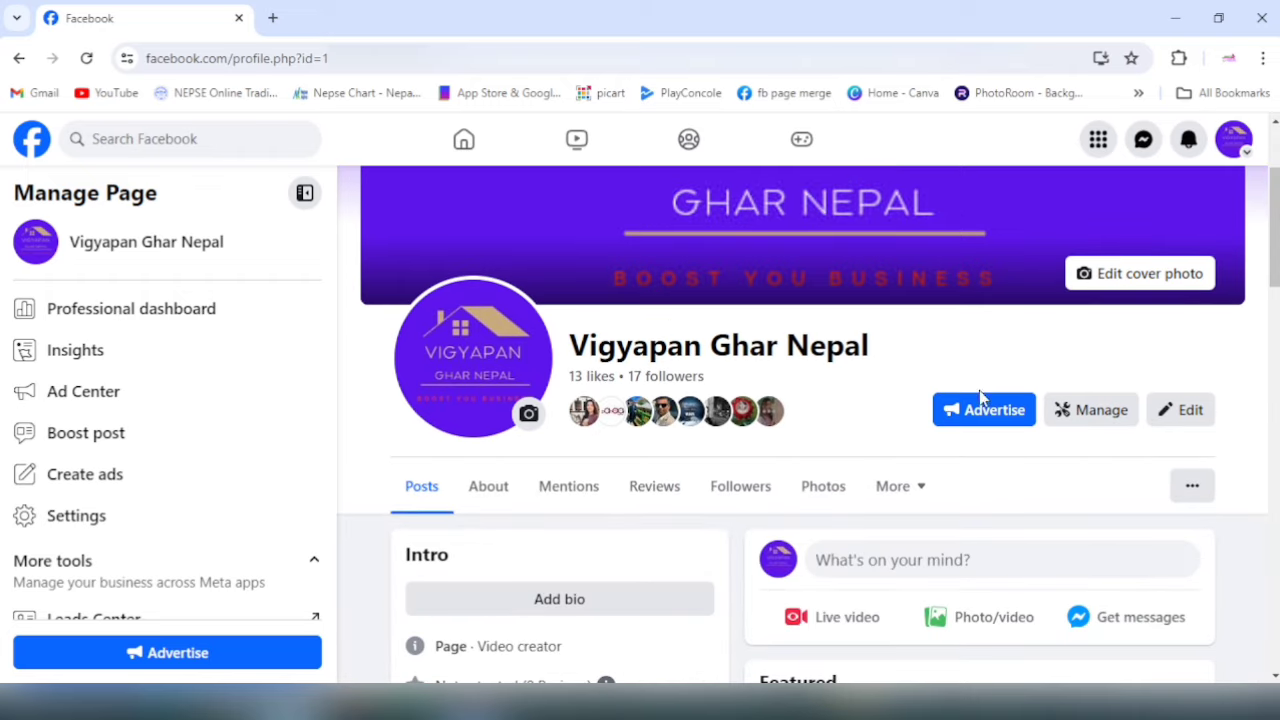
scroll(955, 485, down, 3)
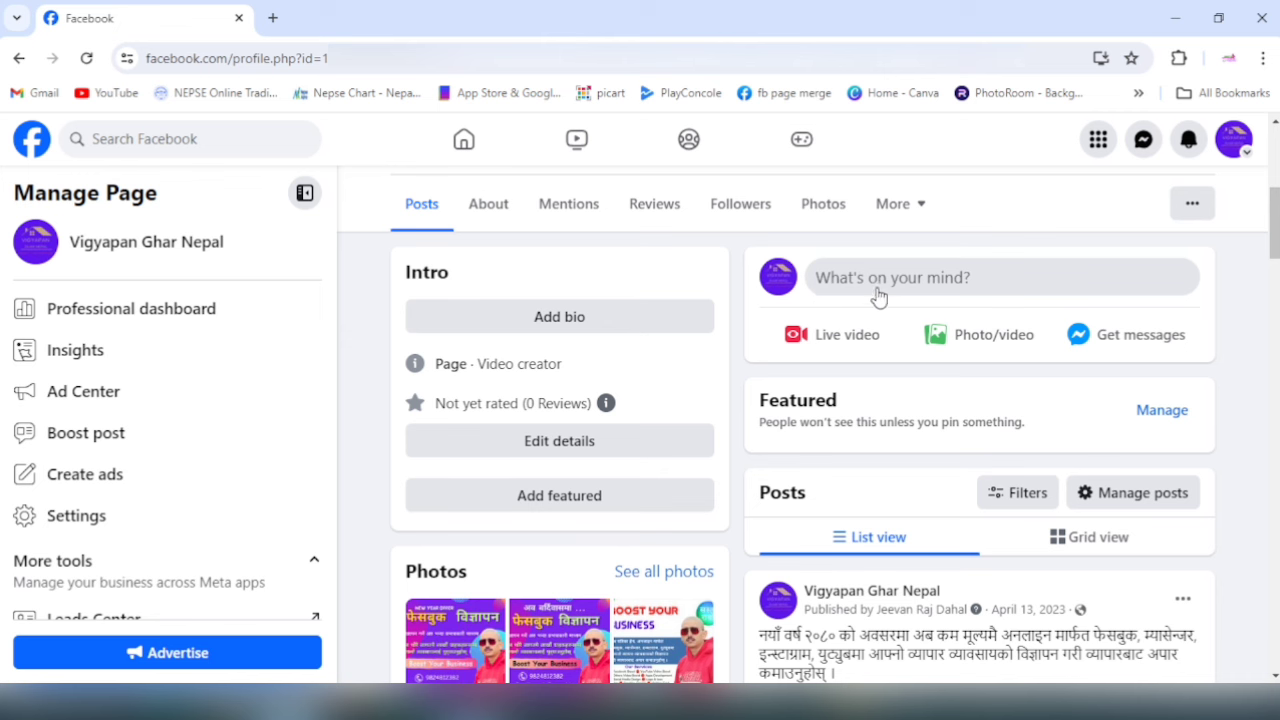
Start and discard a new page post, then scroll down to the photos and April 13, 2023 post.
click(910, 287)
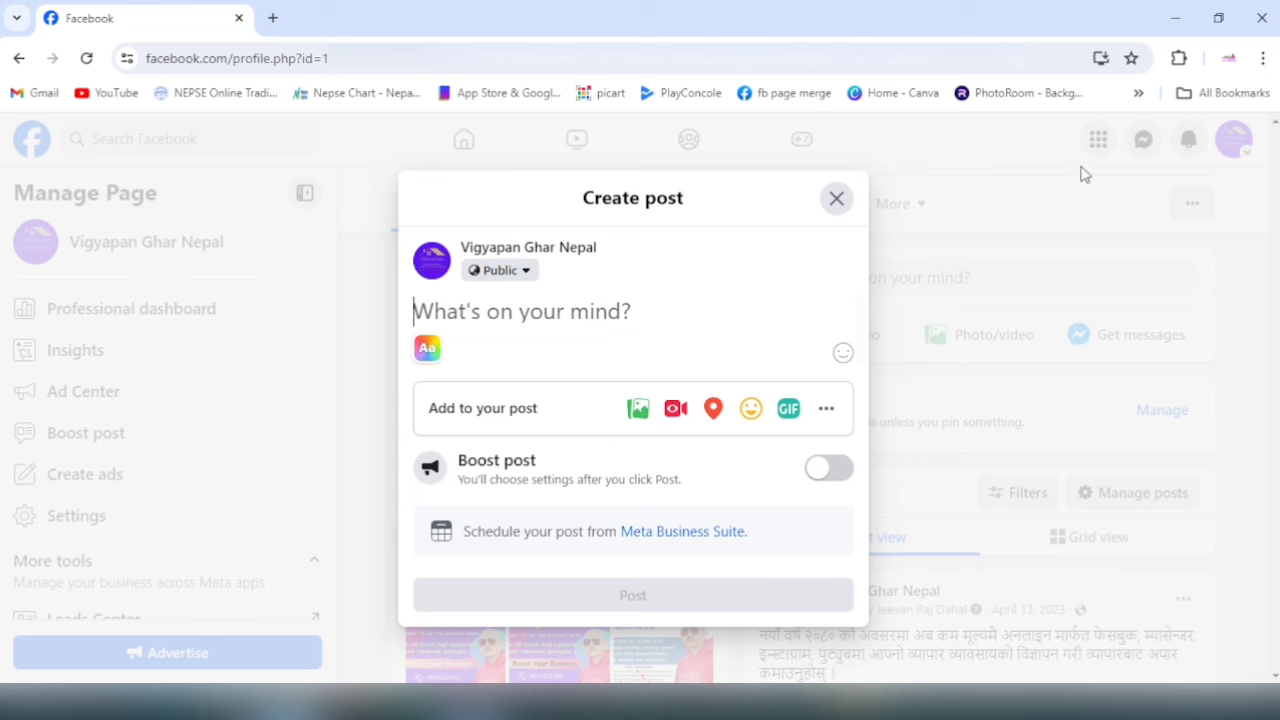
click(836, 200)
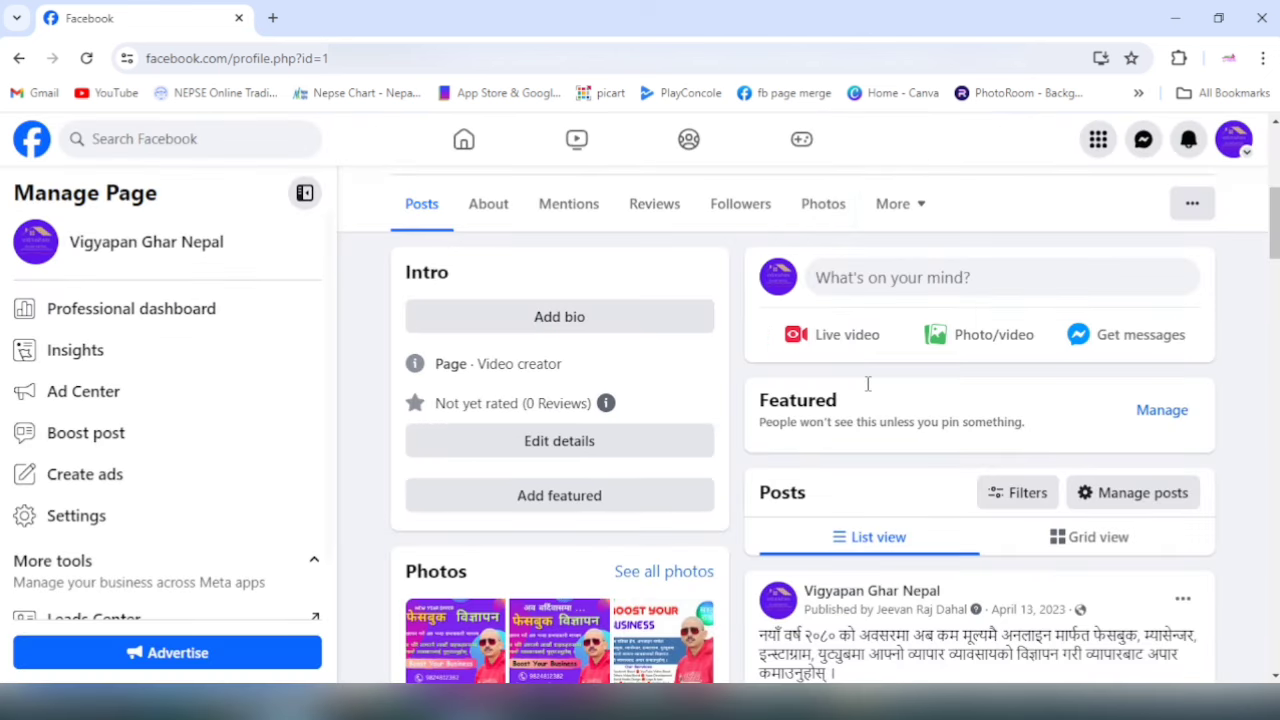
scroll(866, 380, up, 4)
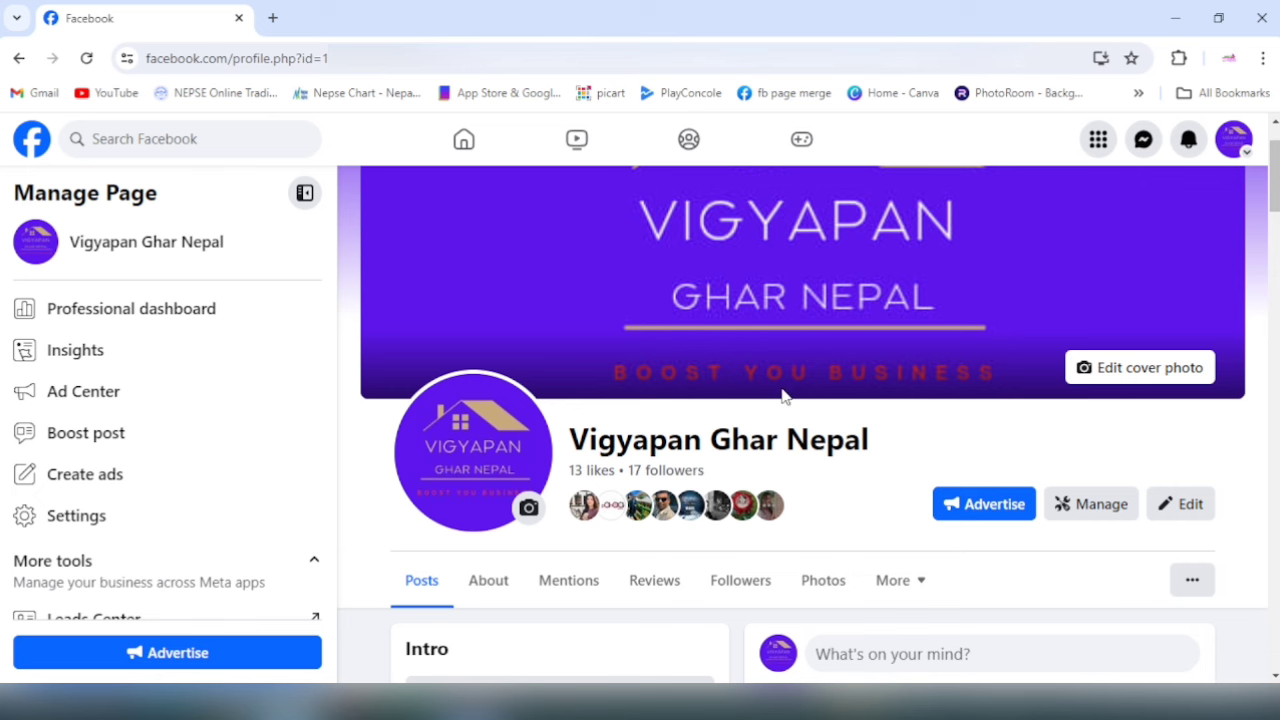
scroll(786, 392, down, 2)
scroll(791, 397, down, 1)
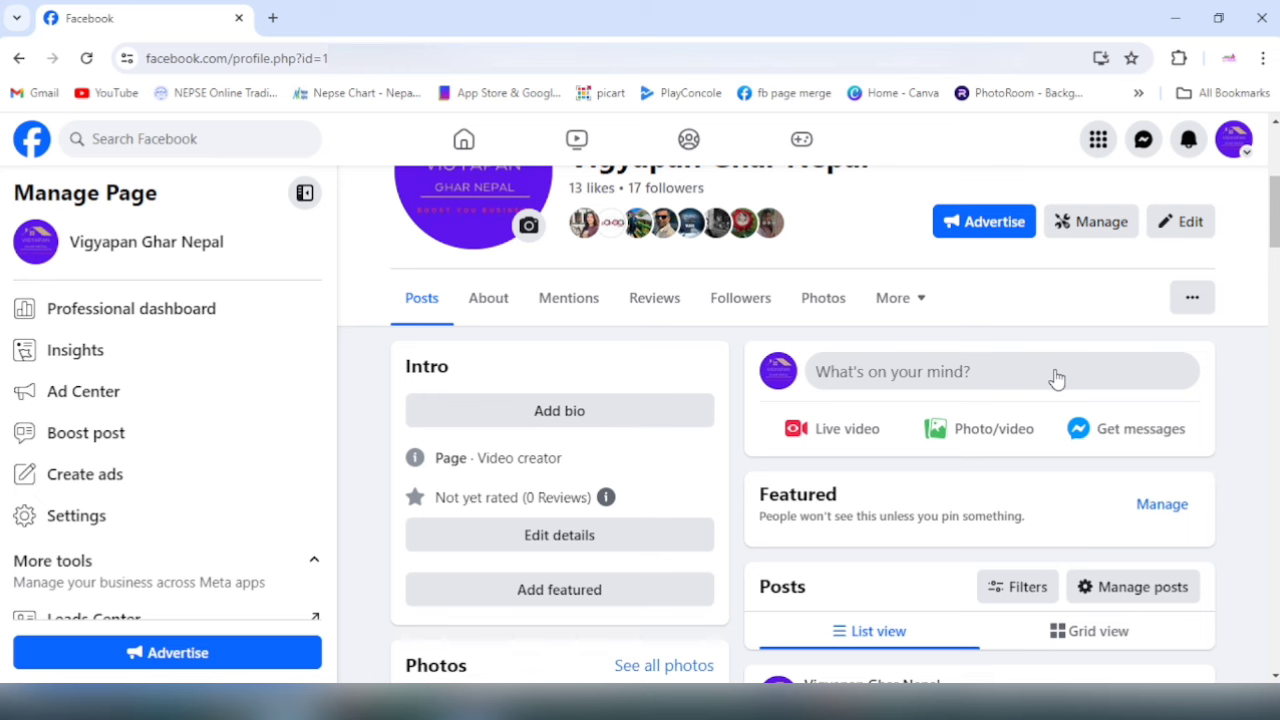
scroll(1058, 390, down, 1)
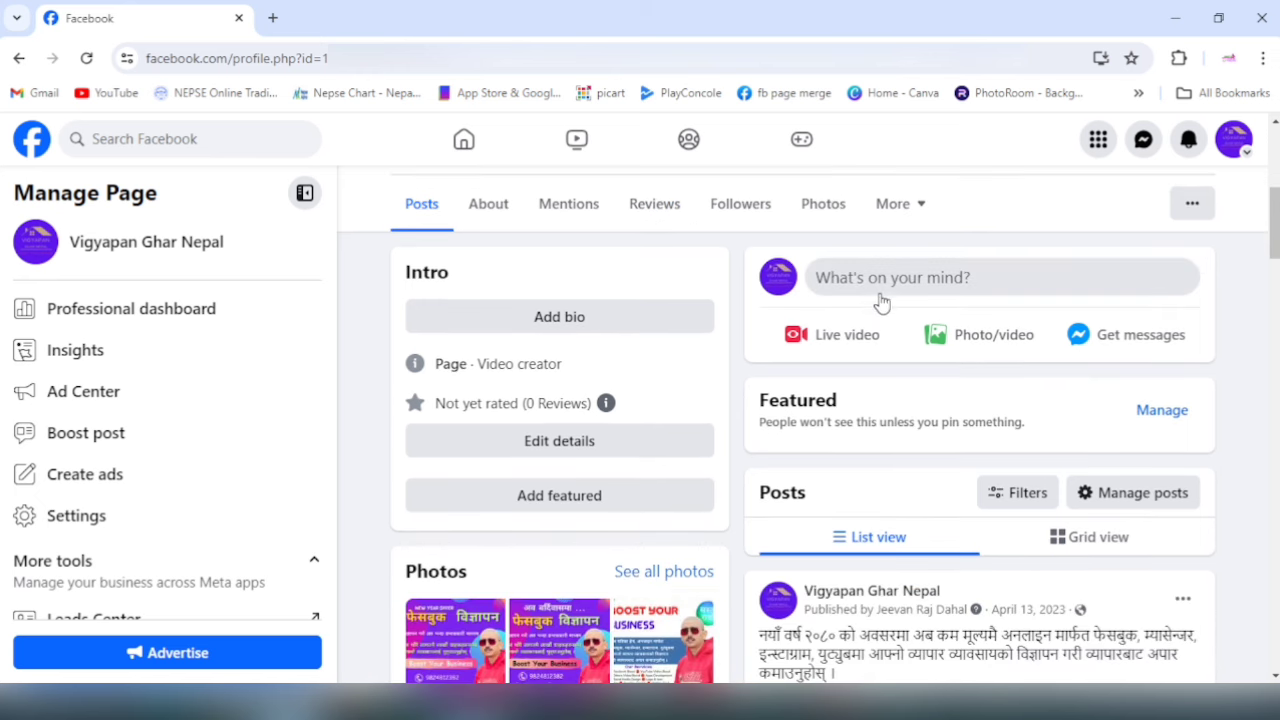
scroll(903, 303, down, 2)
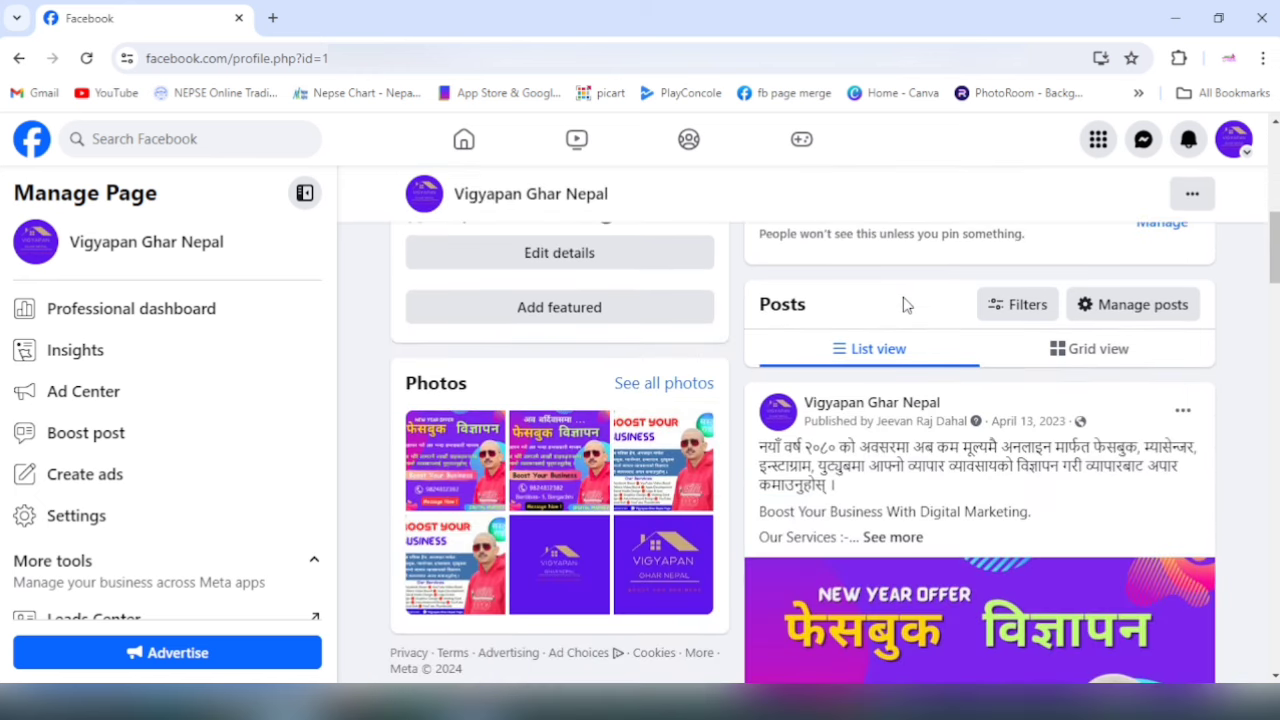
scroll(982, 421, down, 1)
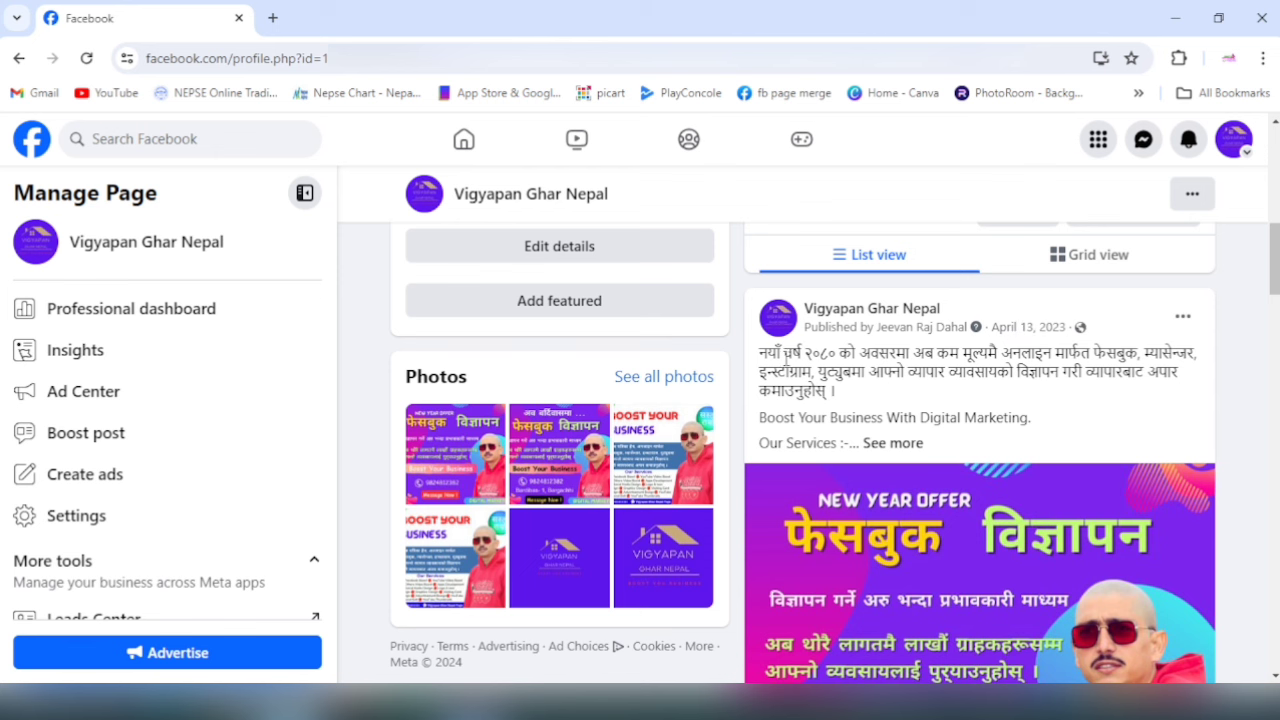
Scroll the page feed to the previously boosted April 13, 2023 post with 772 reactions.
scroll(982, 500, down, 1)
scroll(1015, 505, down, 3)
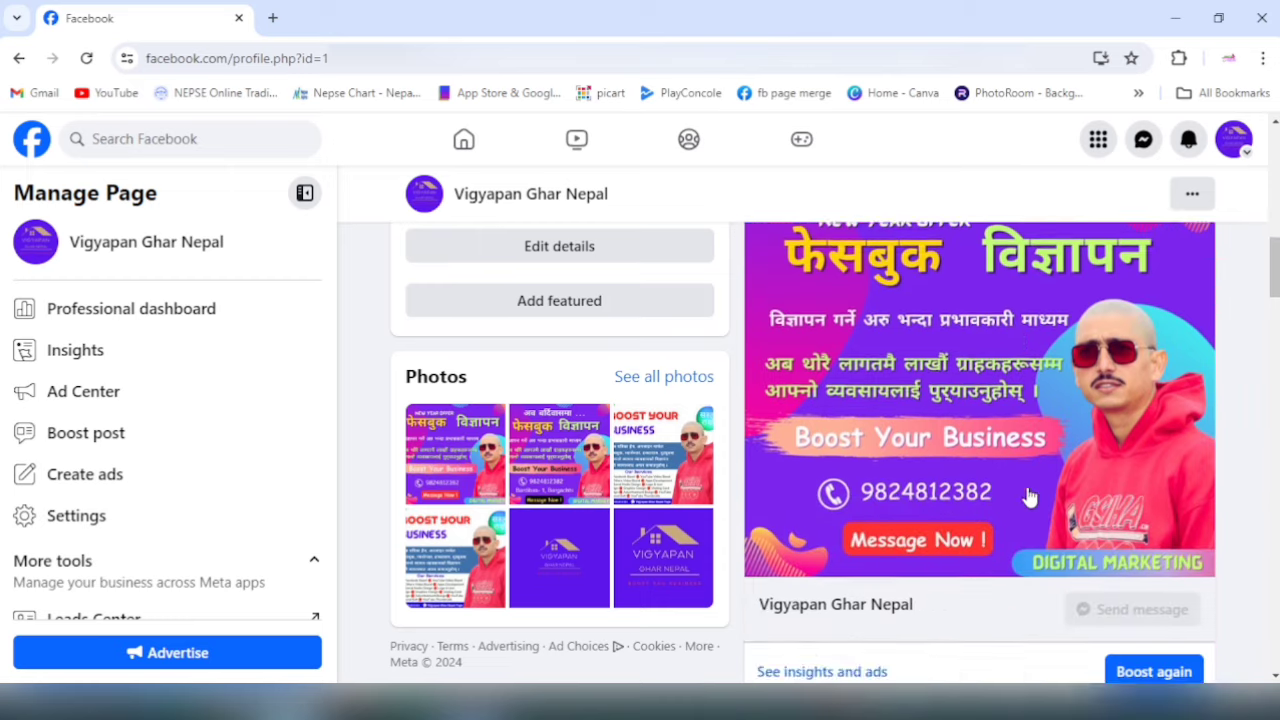
scroll(1030, 494, down, 1)
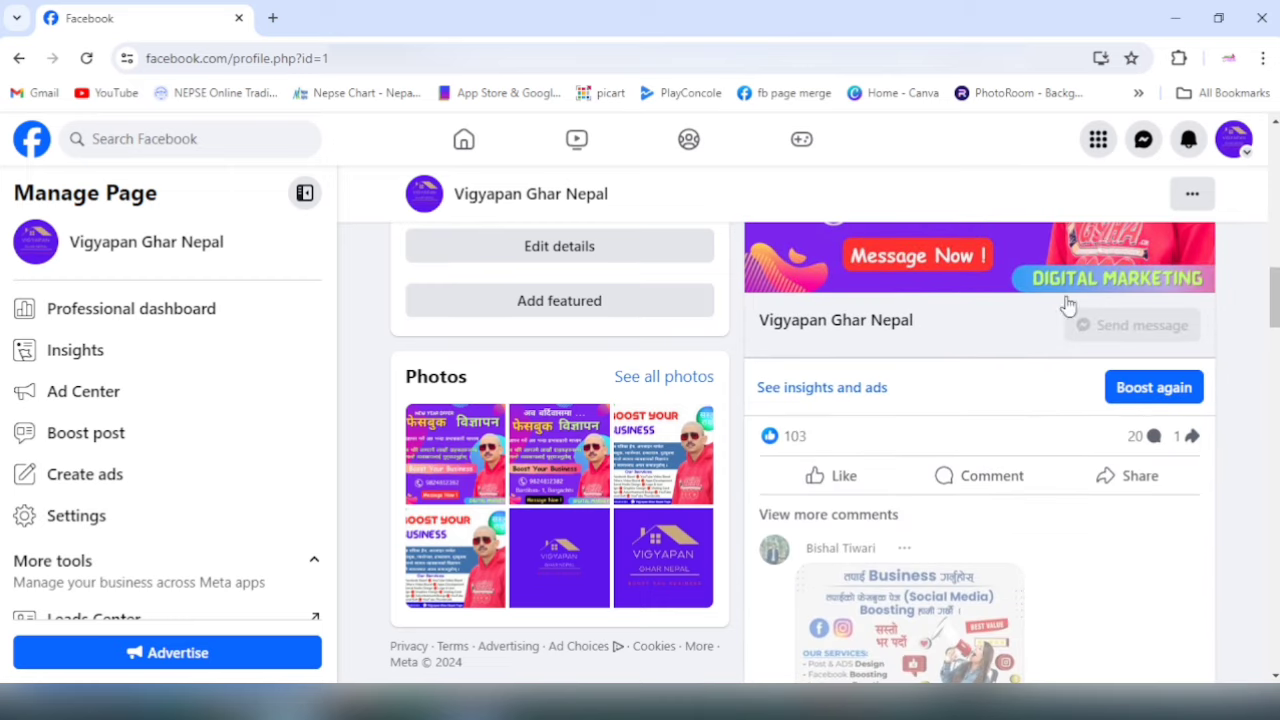
scroll(1008, 400, down, 1)
scroll(1008, 404, down, 3)
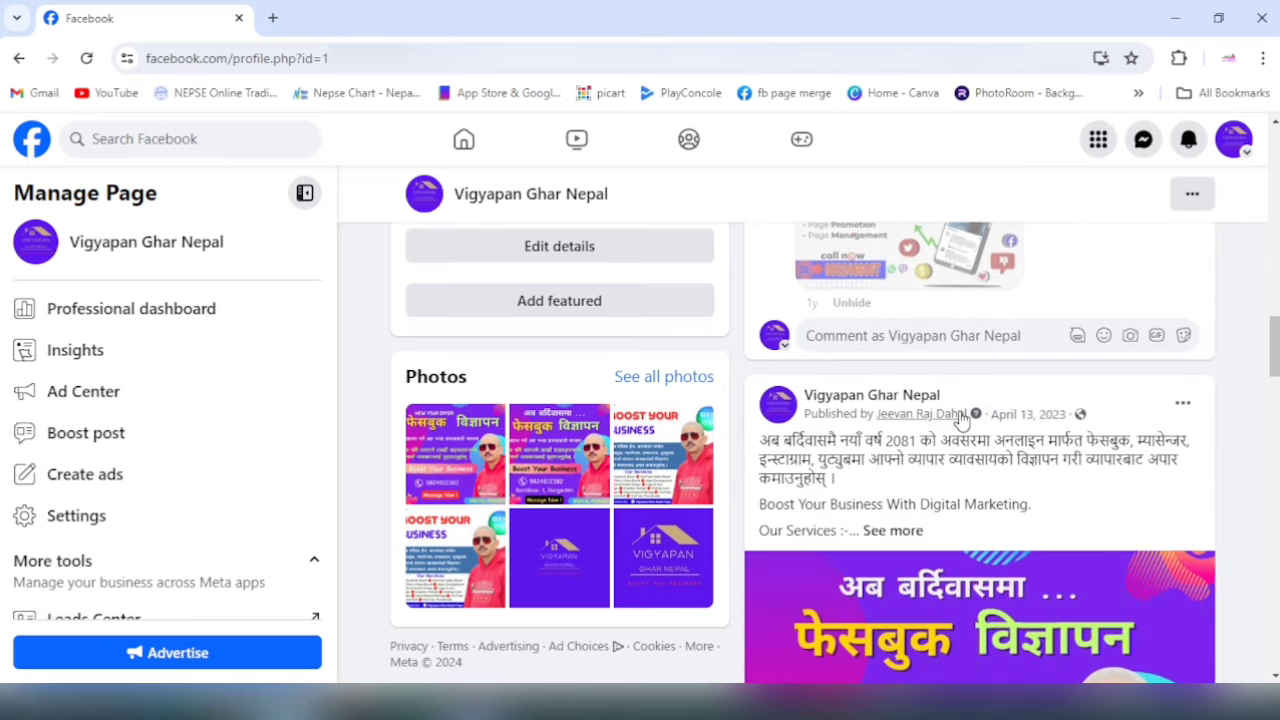
scroll(1006, 408, down, 1)
scroll(960, 418, down, 1)
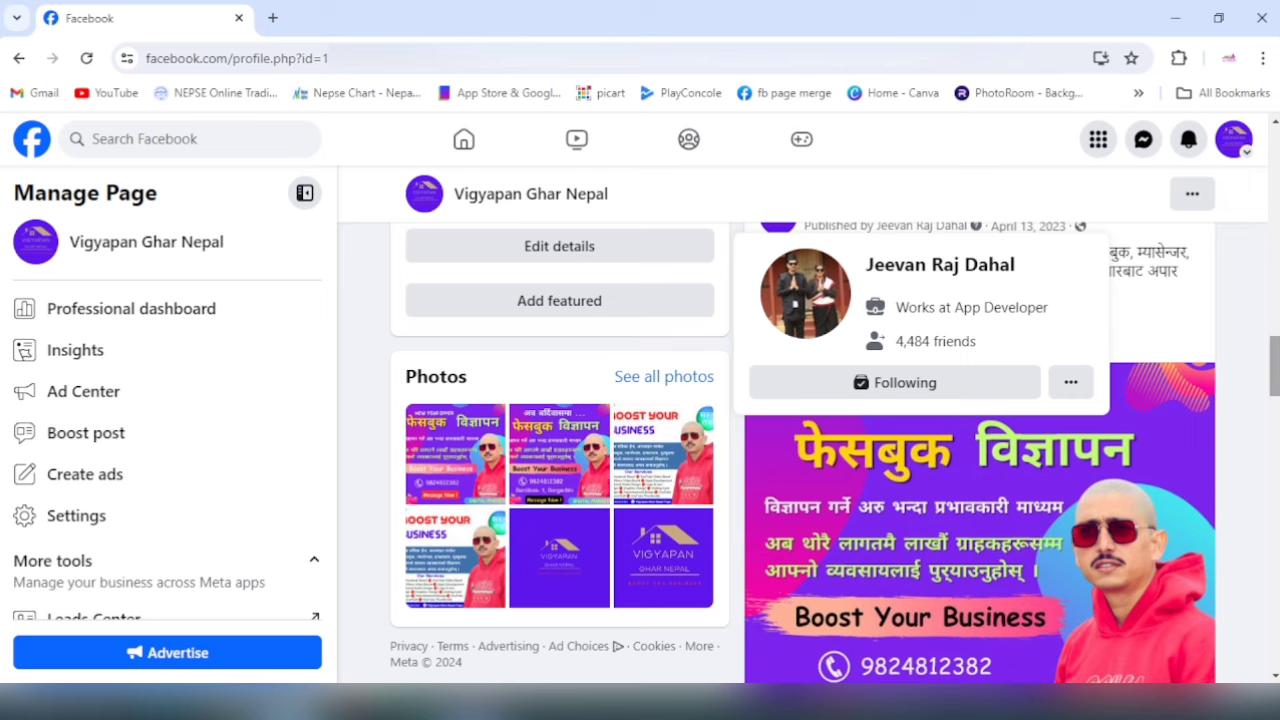
scroll(1203, 487, down, 3)
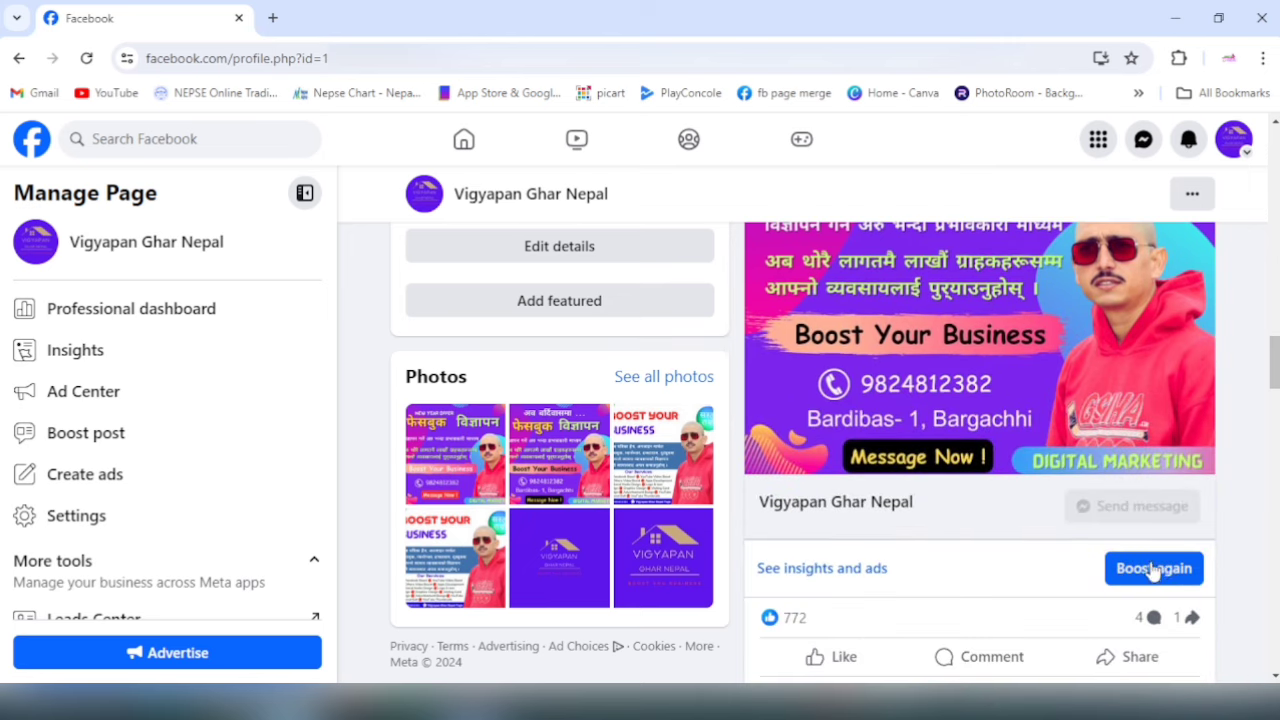
scroll(970, 523, up, 2)
scroll(970, 523, up, 2)
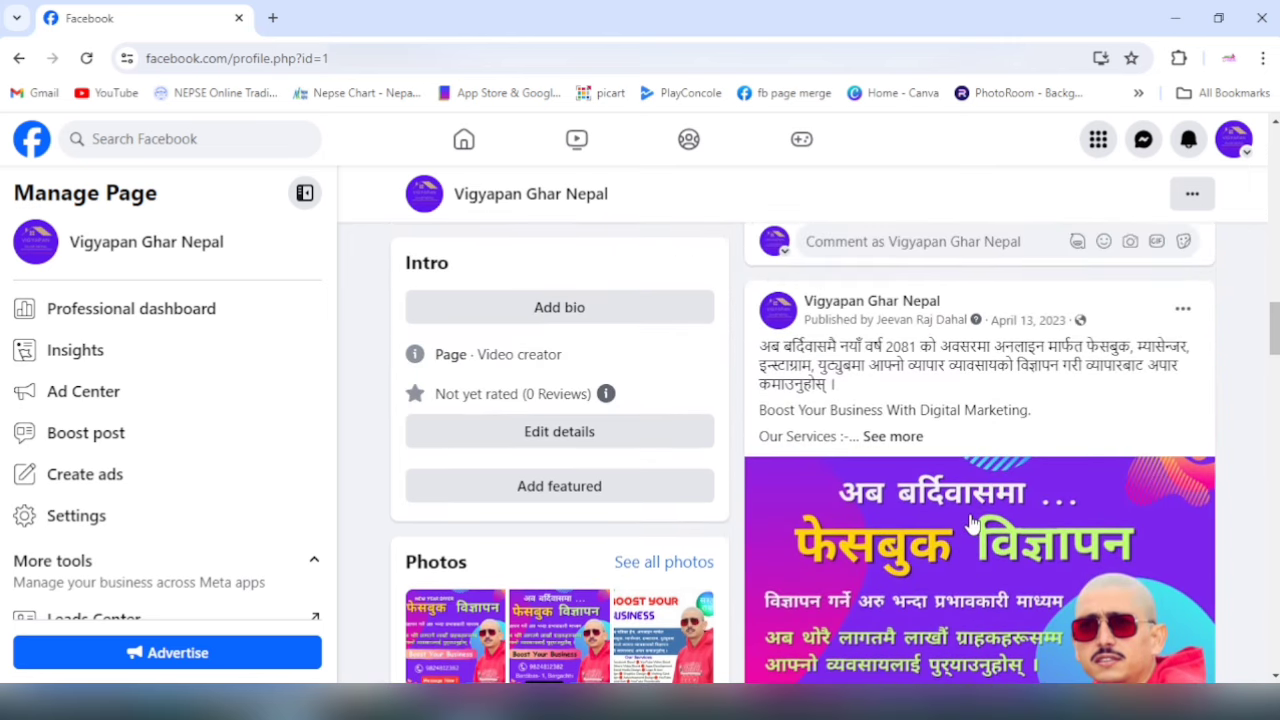
scroll(970, 523, down, 3)
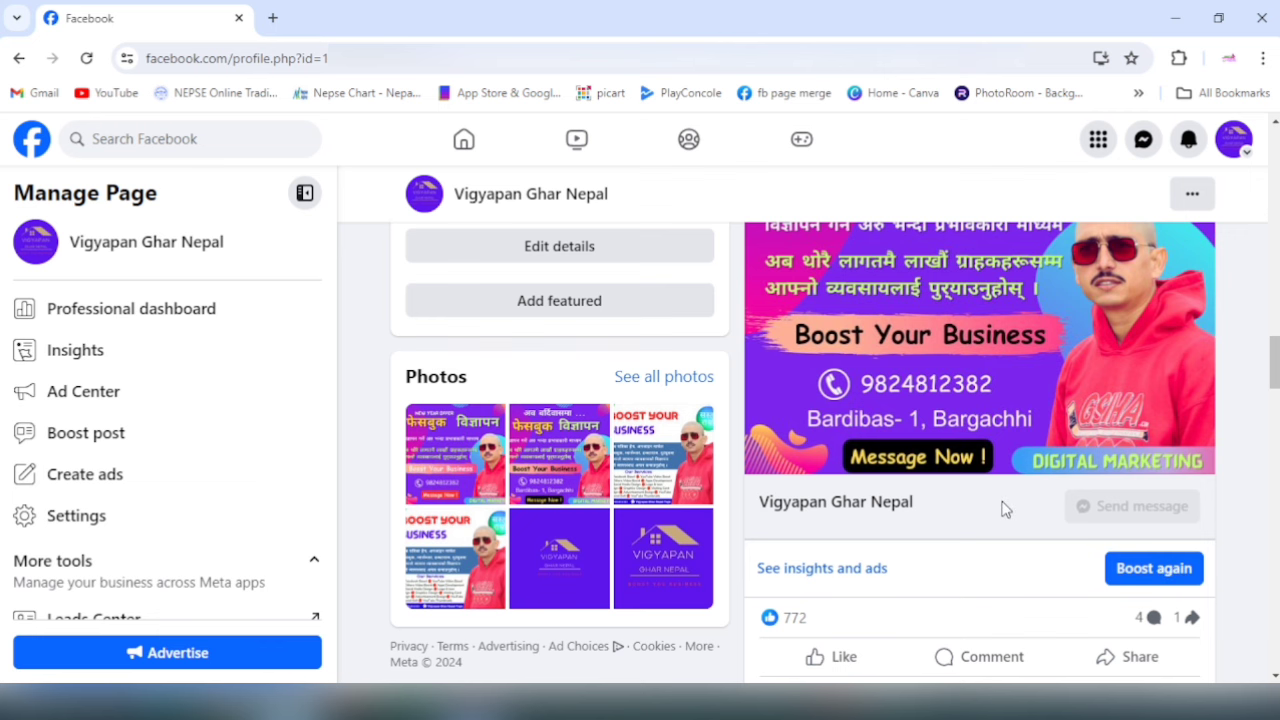
scroll(960, 503, up, 3)
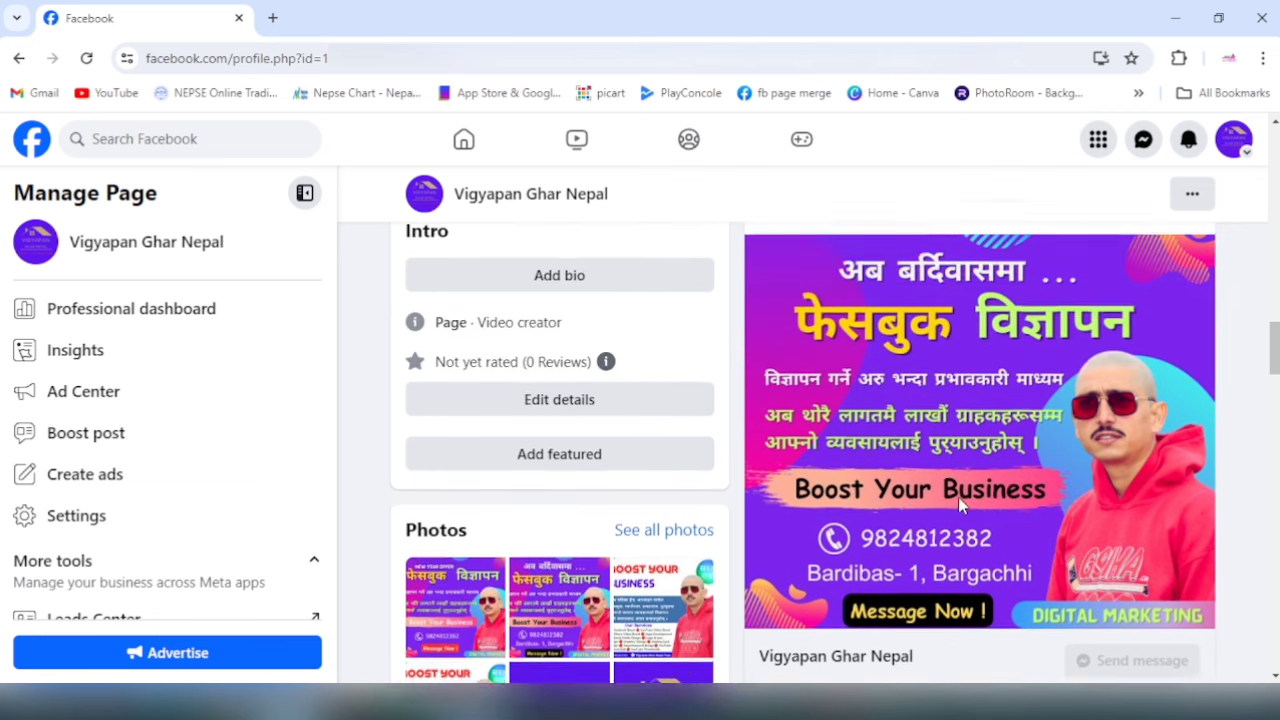
scroll(958, 497, up, 2)
scroll(960, 500, down, 5)
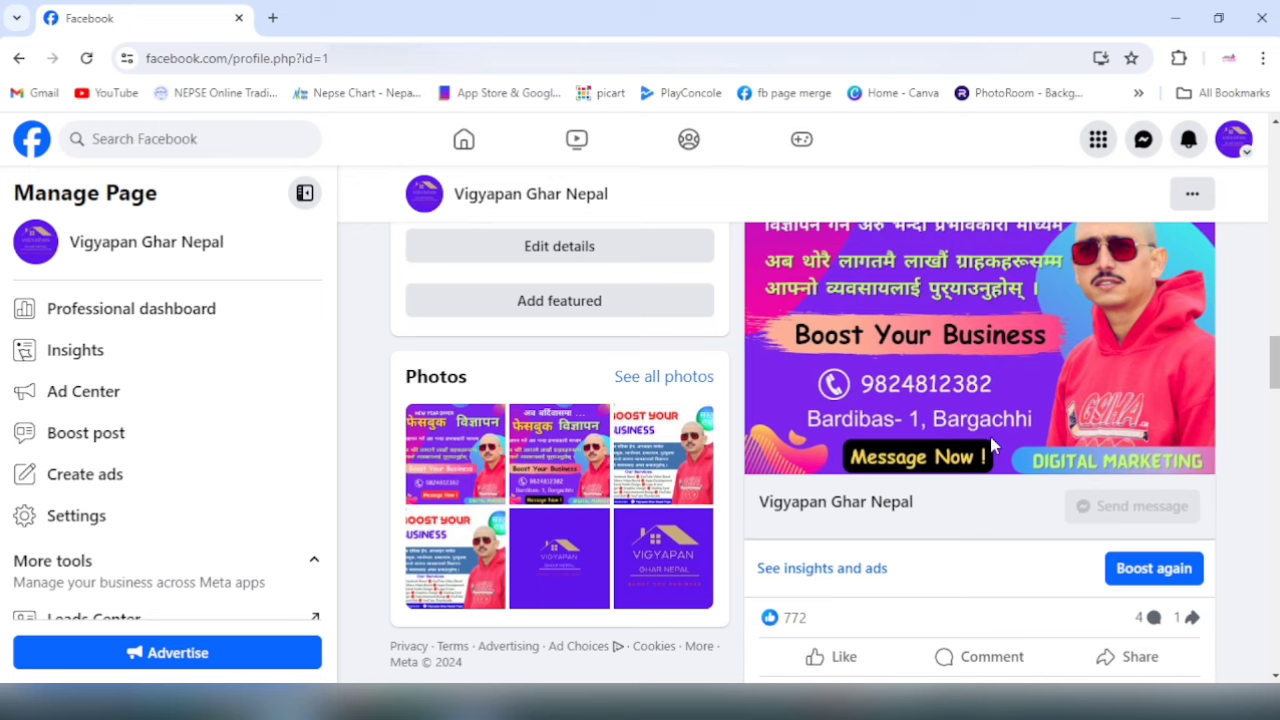
scroll(1004, 492, up, 3)
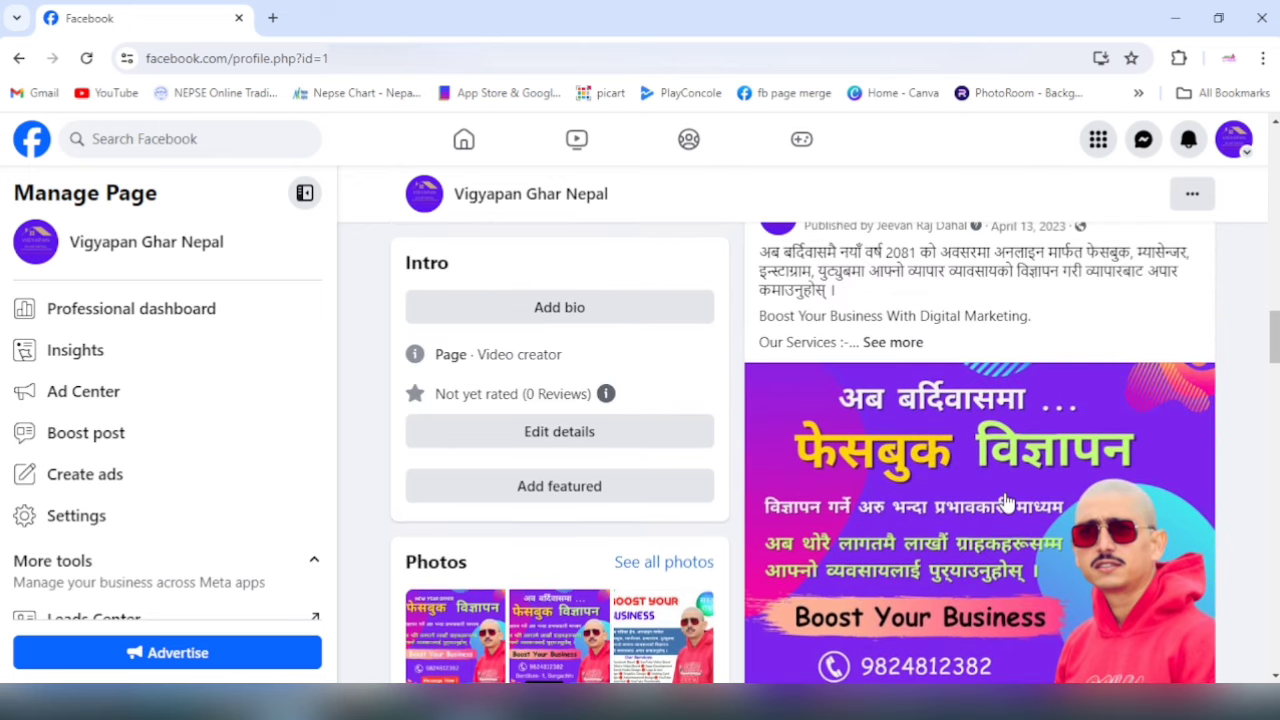
scroll(1006, 503, up, 2)
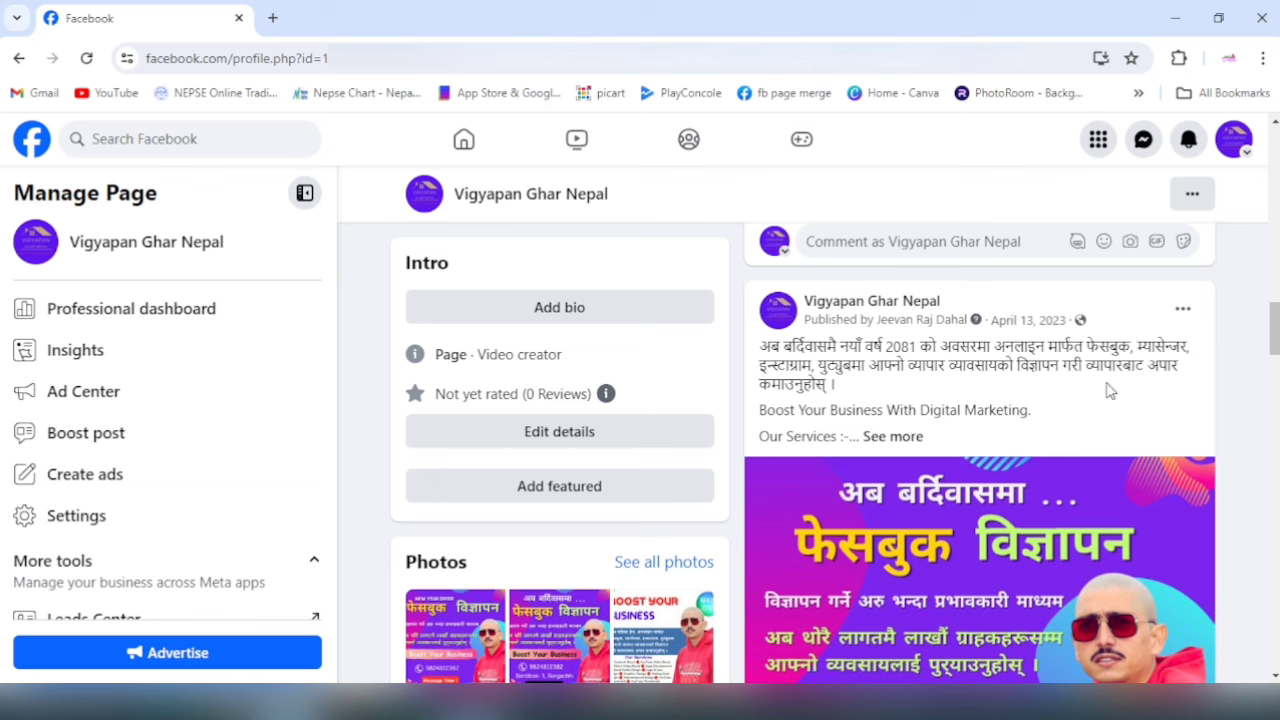
Expand the post's full services list and bring its Boost again button into view.
click(888, 437)
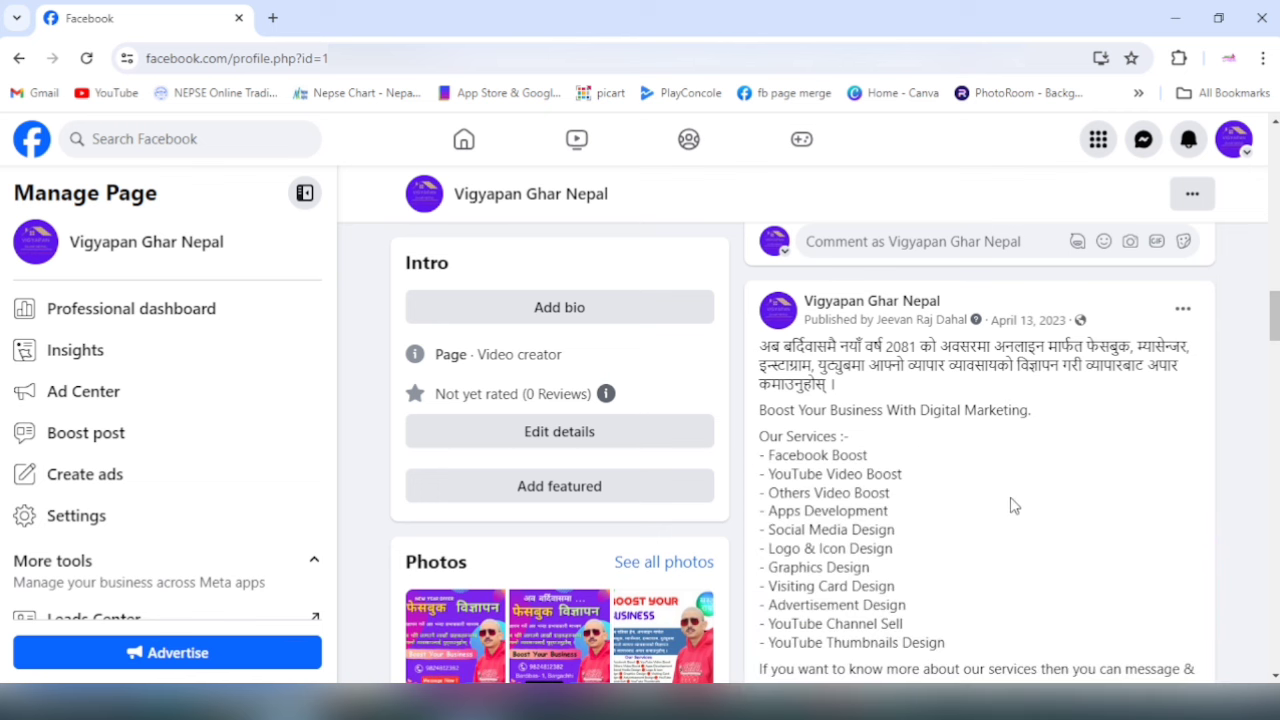
scroll(1010, 505, down, 2)
scroll(1040, 553, up, 2)
scroll(1114, 420, down, 5)
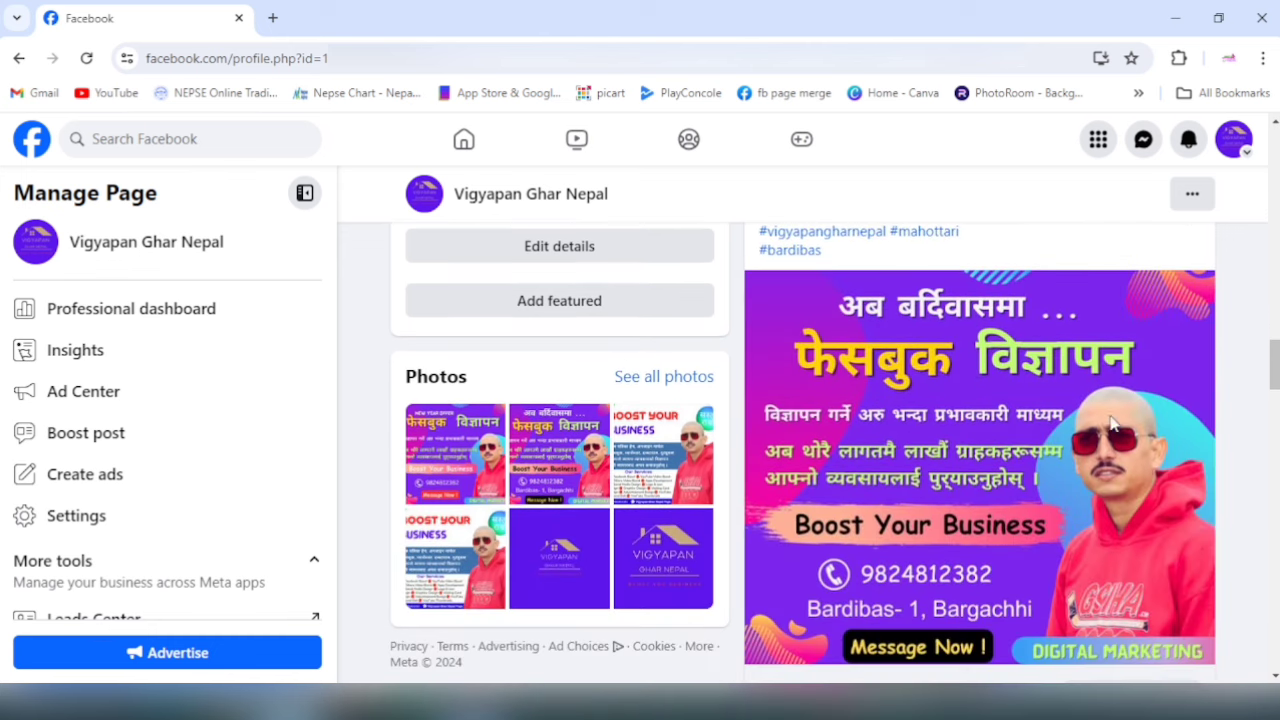
scroll(1036, 450, down, 3)
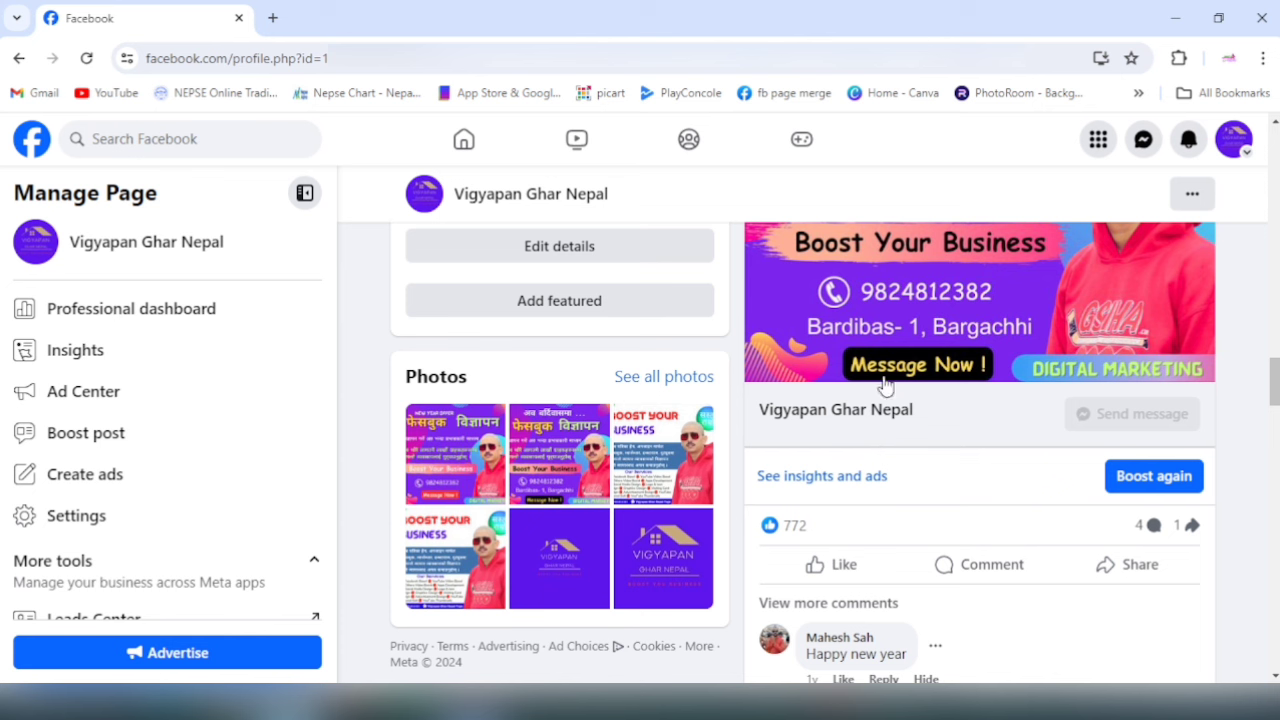
Boost the April 13 post again and scroll the Create ad form to its Automatic Goal section.
click(1157, 484)
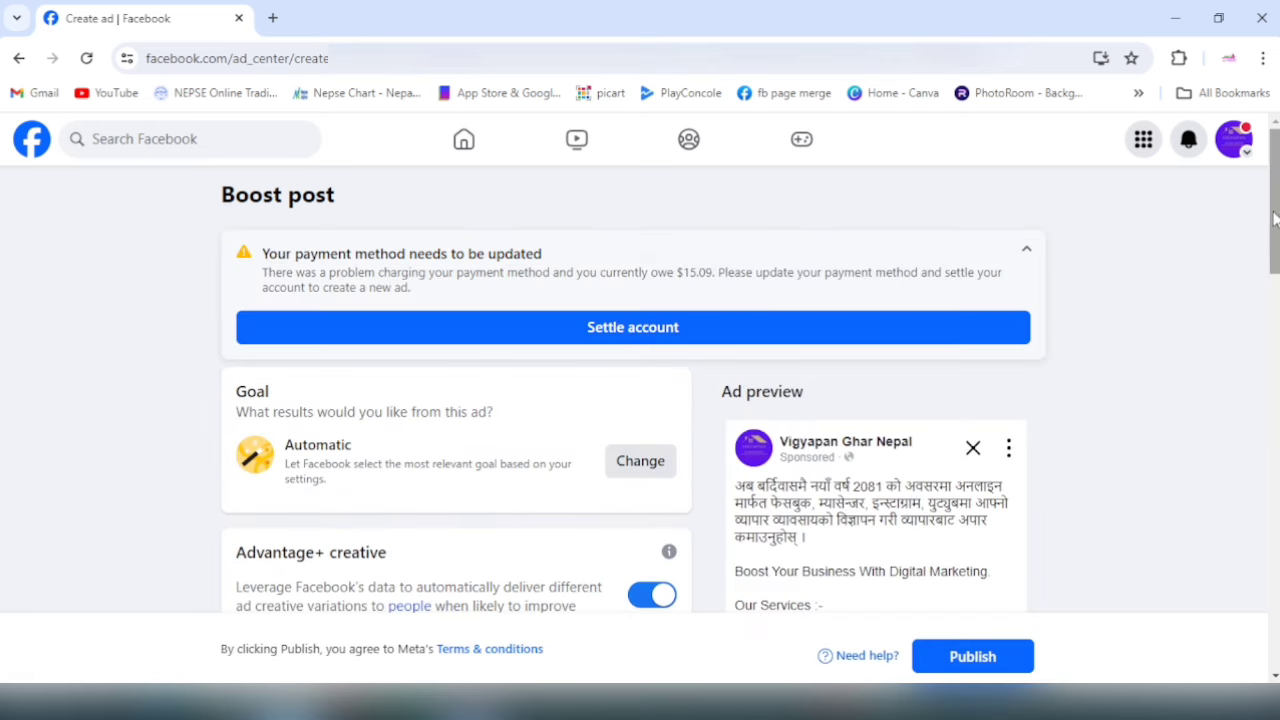
drag(1274, 220, 1274, 238)
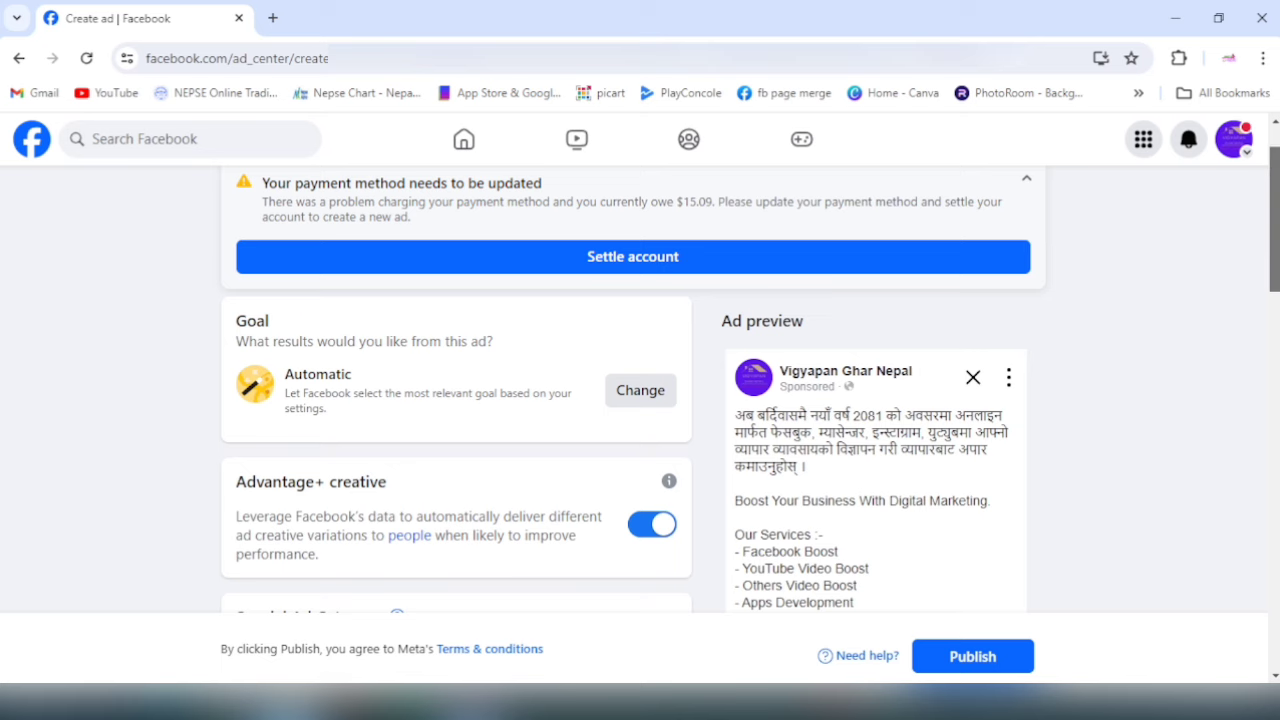
drag(1274, 238, 1274, 266)
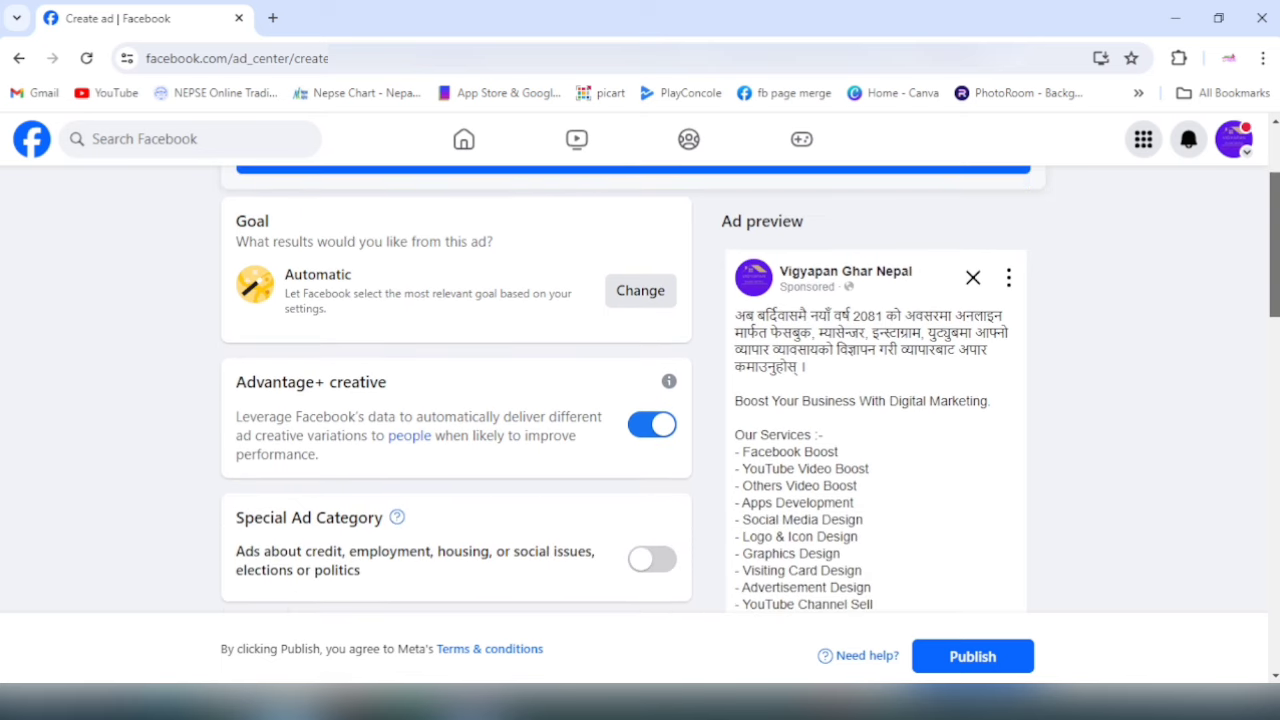
double_click(240, 219)
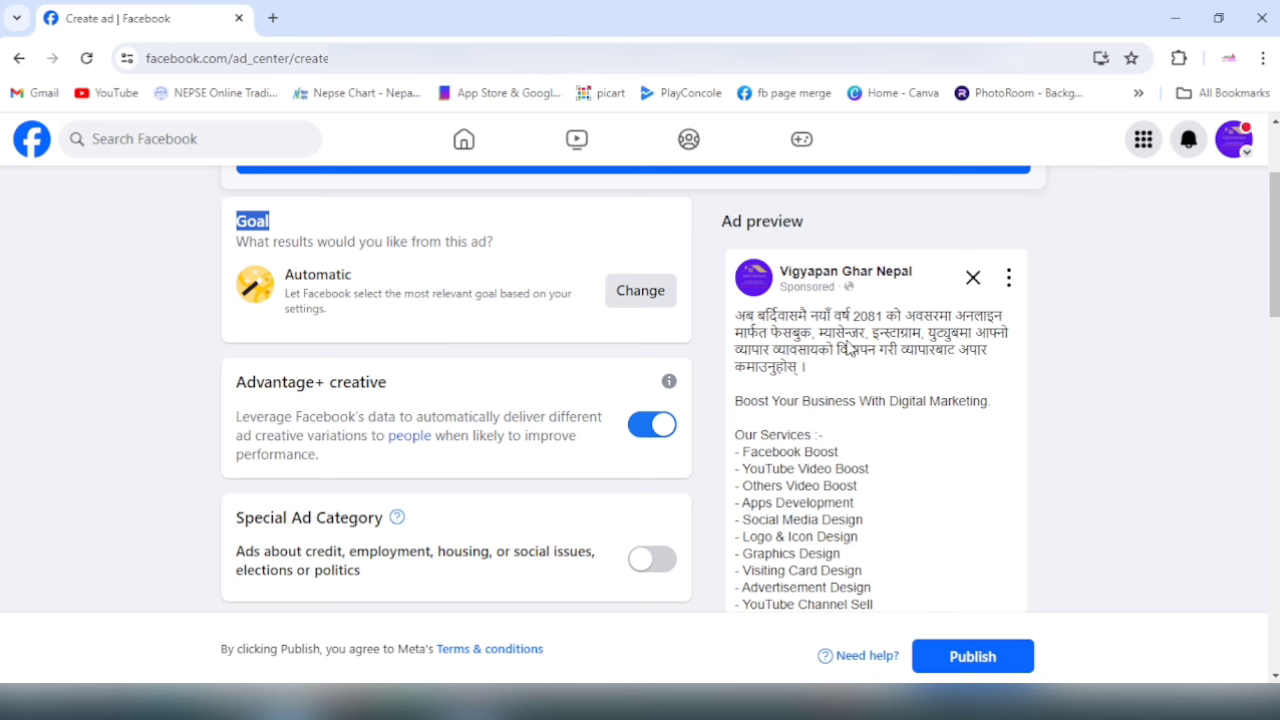
Change the ad goal from Automatic to Get more engagement and save it.
click(628, 298)
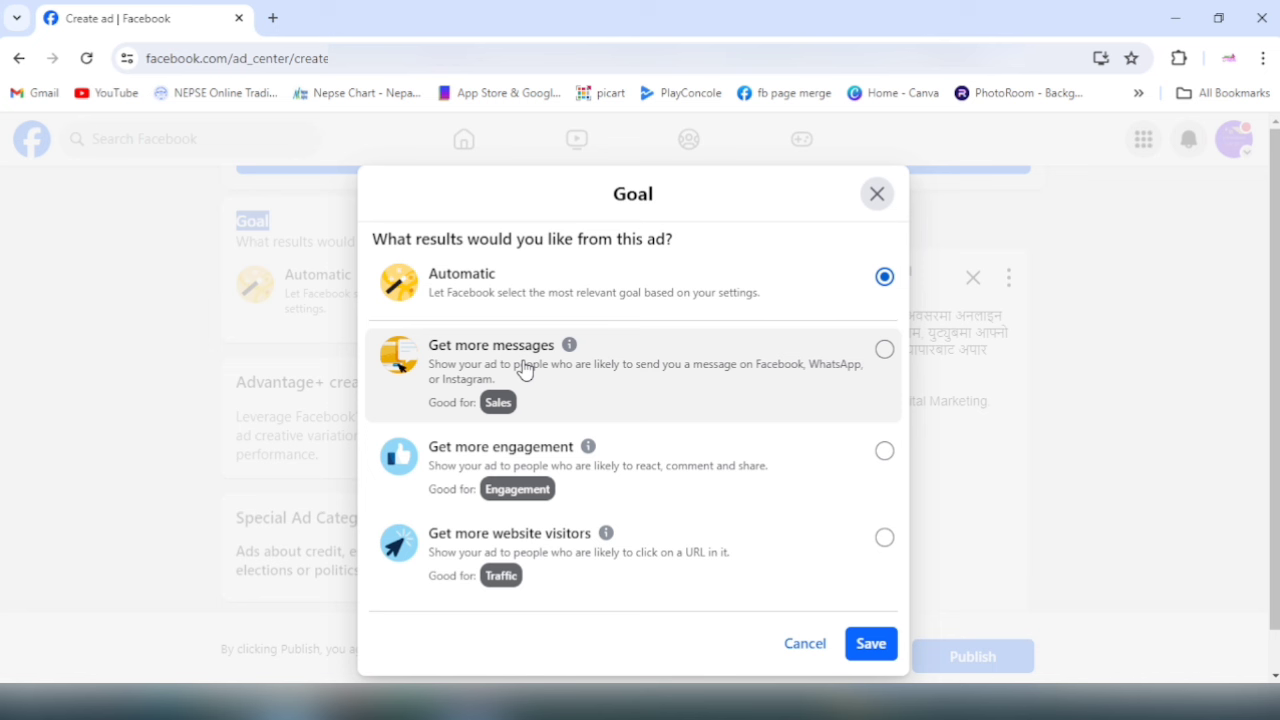
click(883, 351)
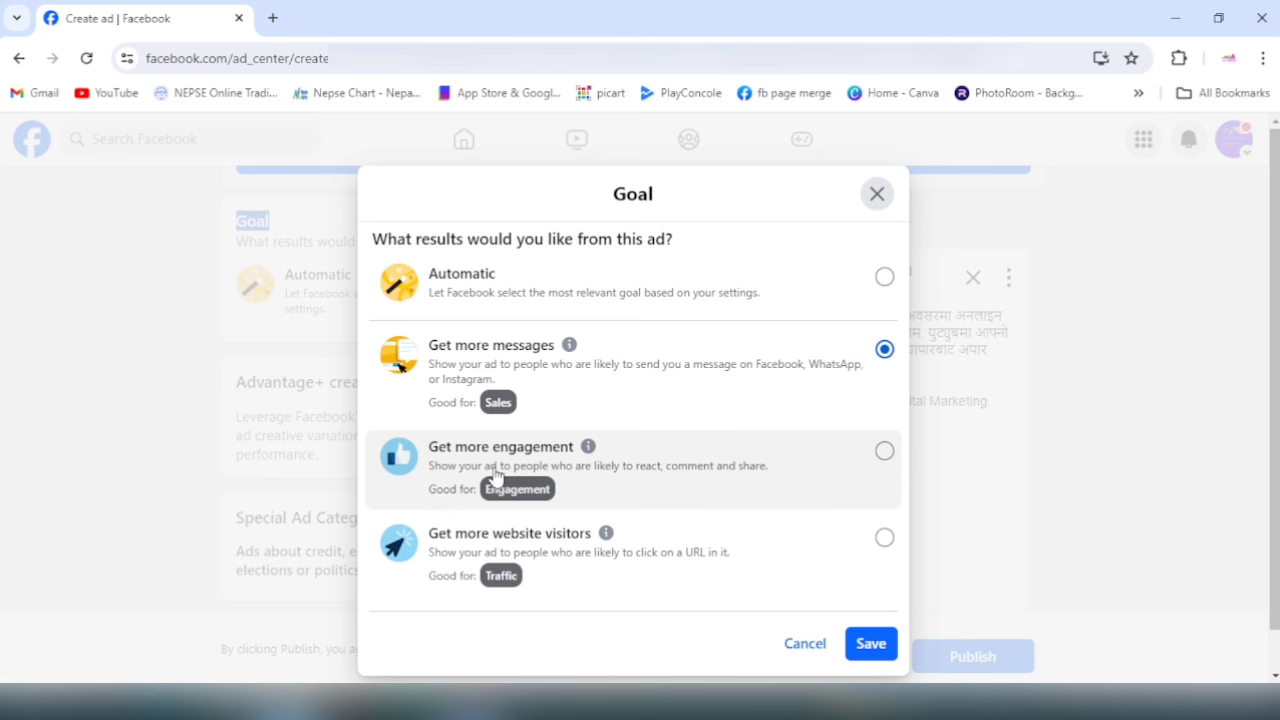
click(886, 454)
scroll(646, 437, down, 1)
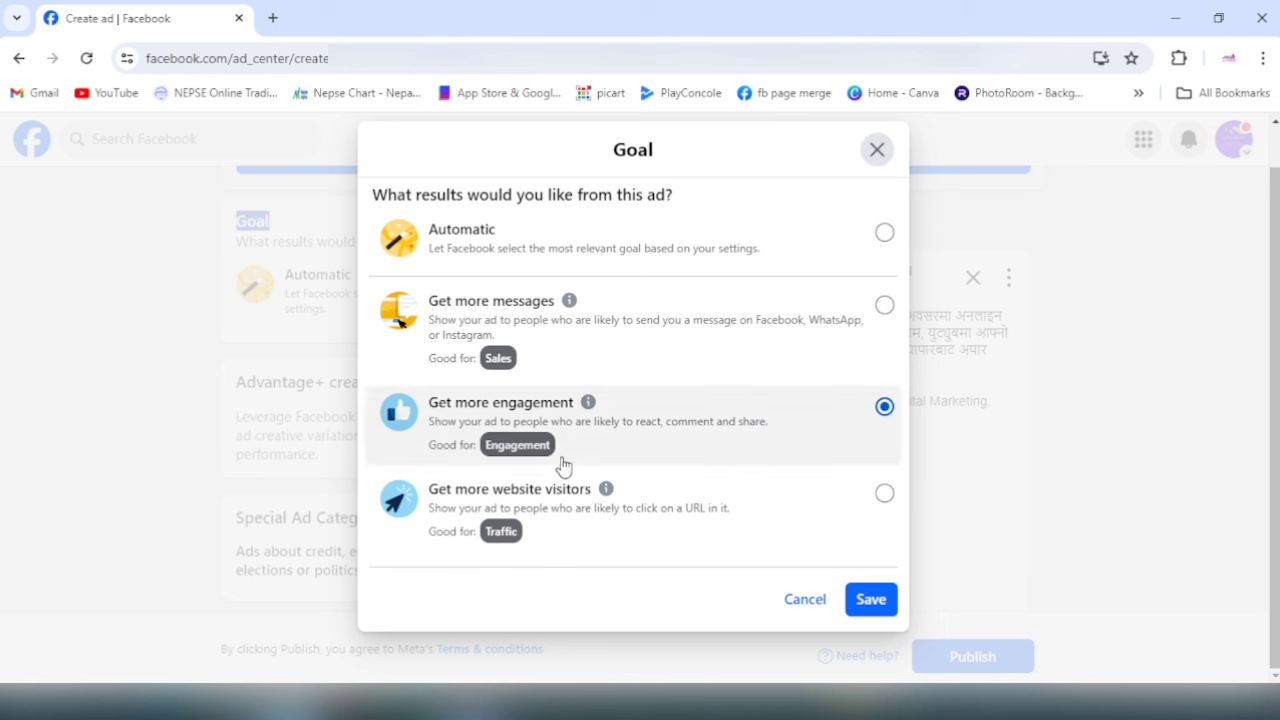
click(885, 494)
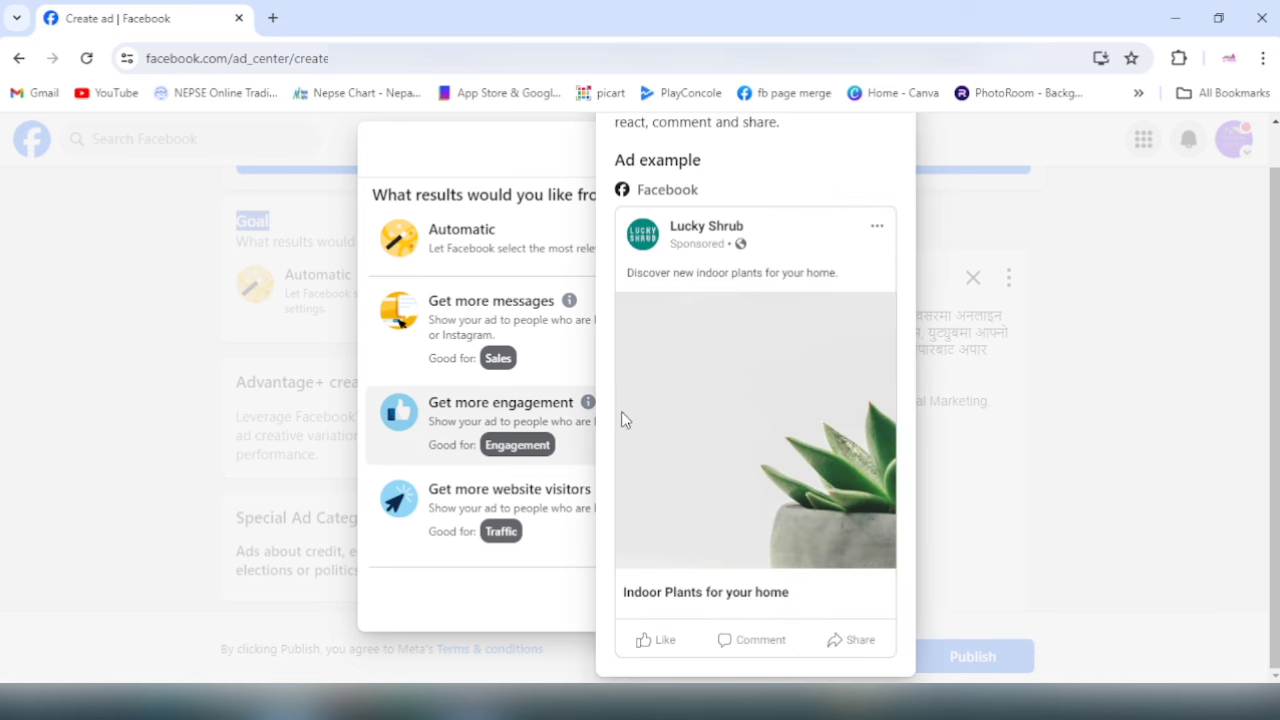
click(885, 408)
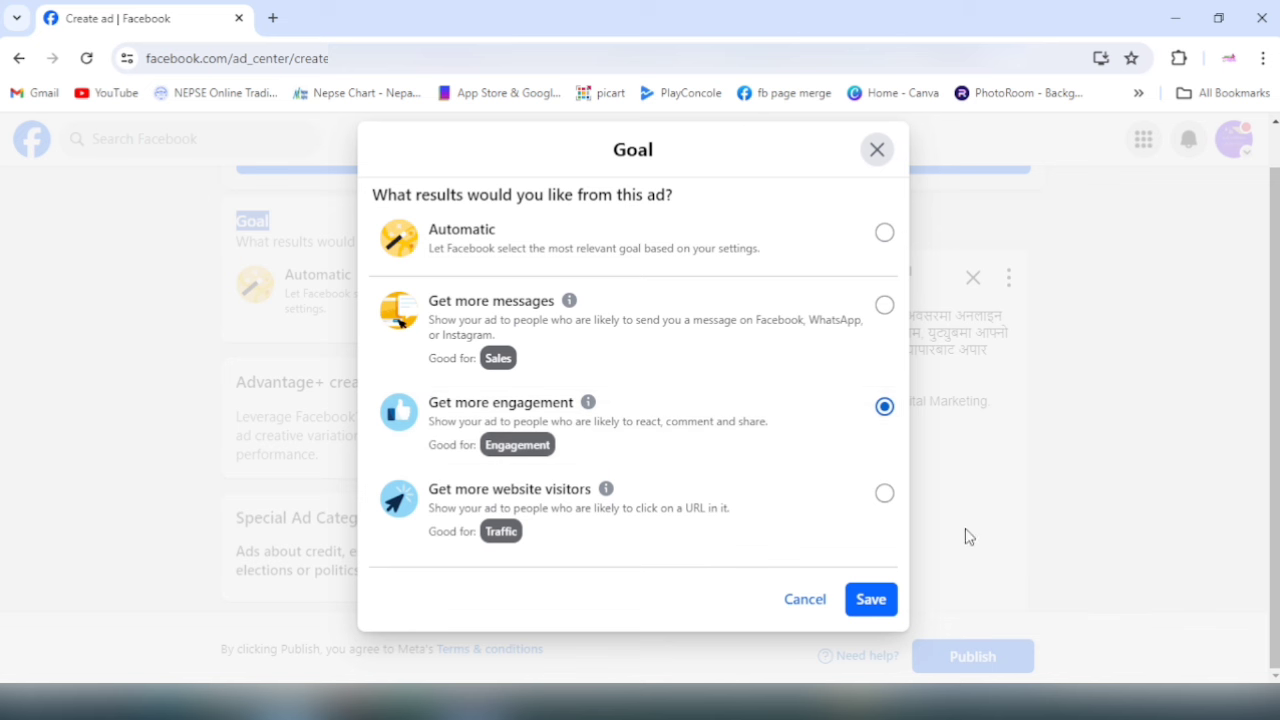
click(870, 602)
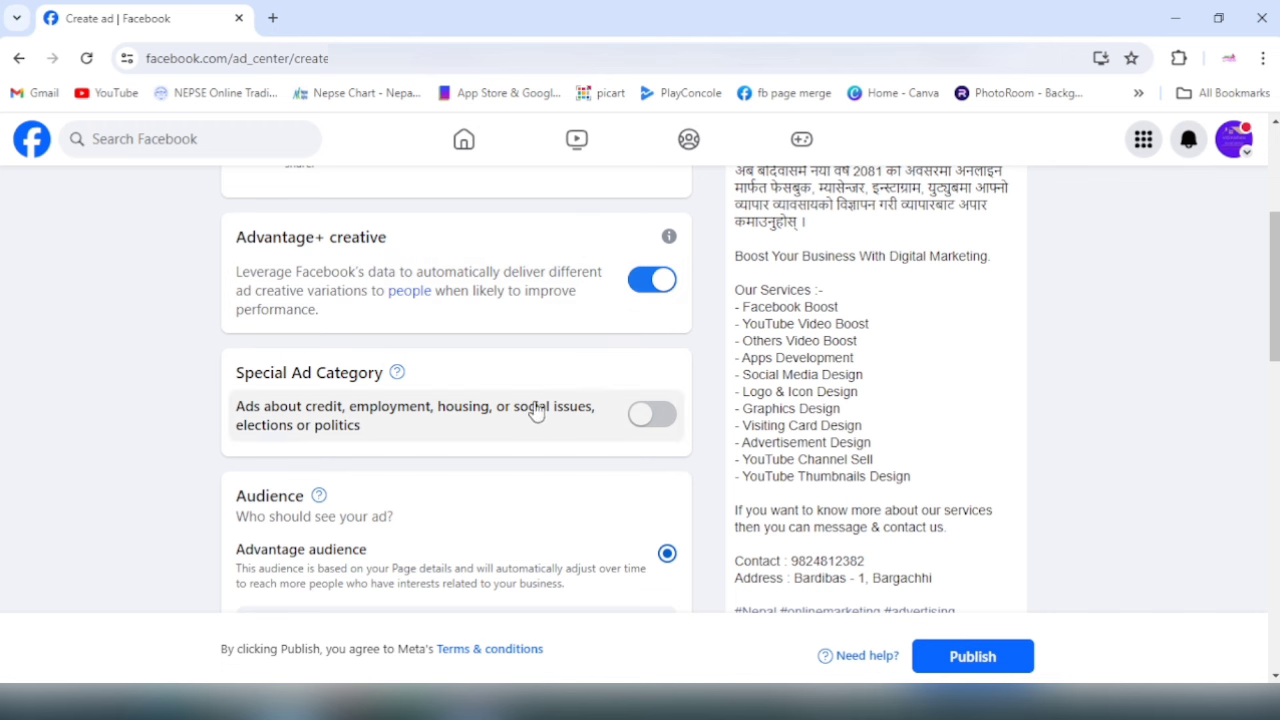
scroll(521, 413, down, 1)
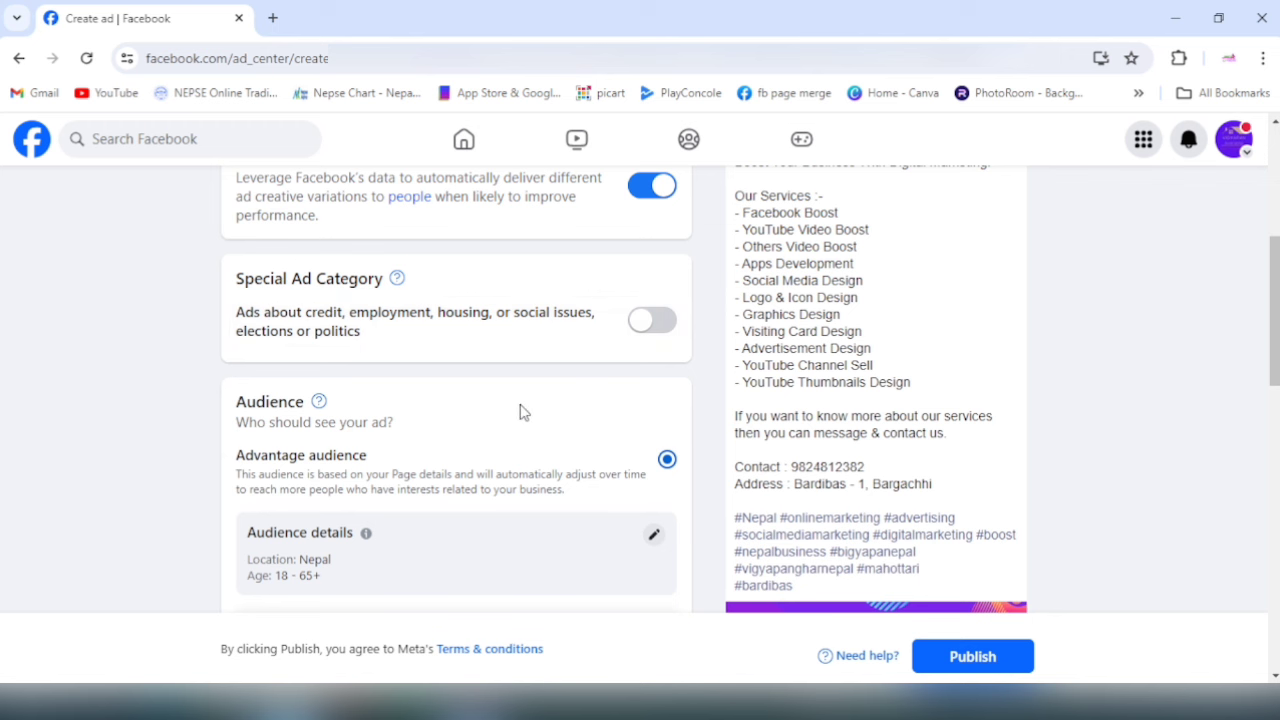
scroll(520, 412, down, 1)
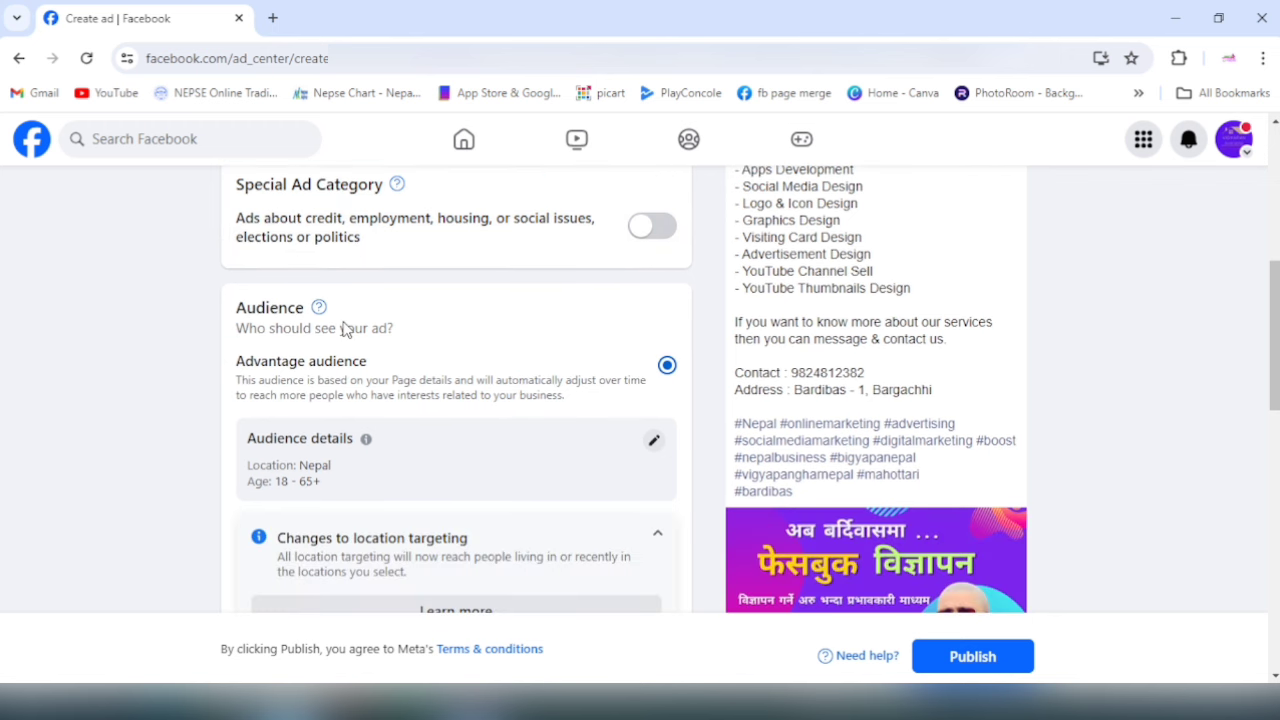
scroll(420, 372, down, 1)
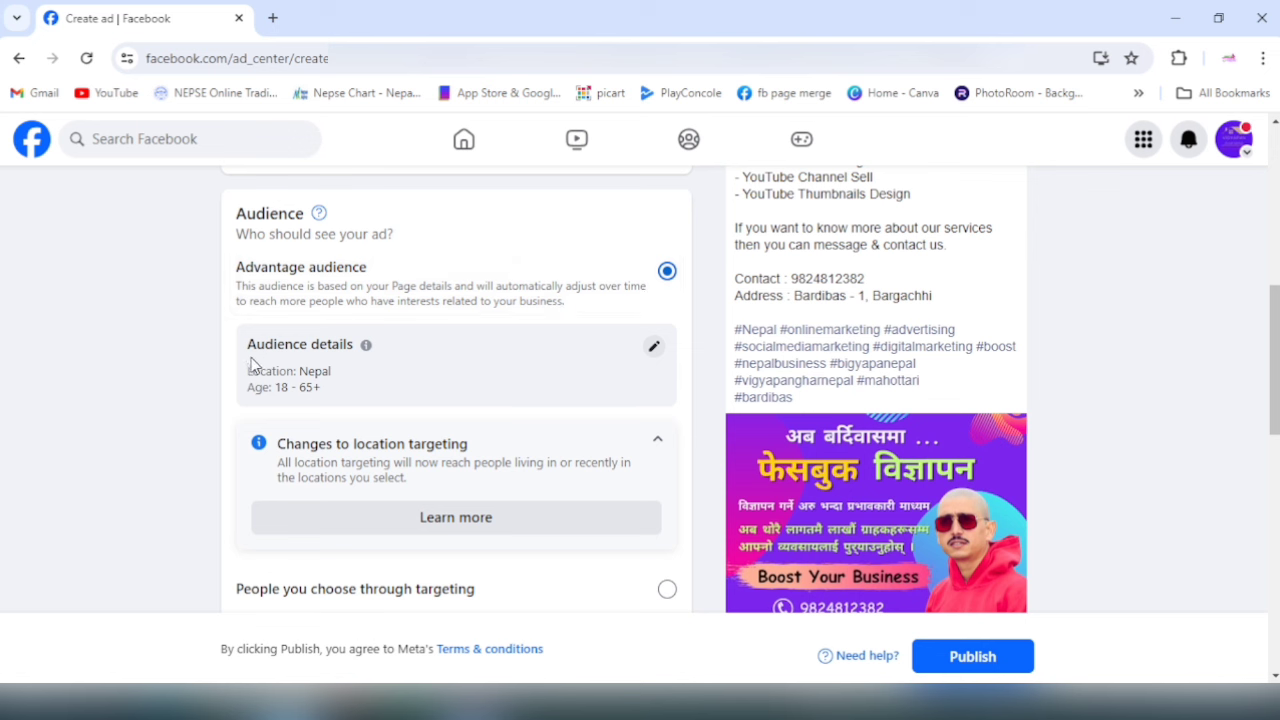
Edit the audience details, trying Men and Women before leaving gender set to All.
click(654, 355)
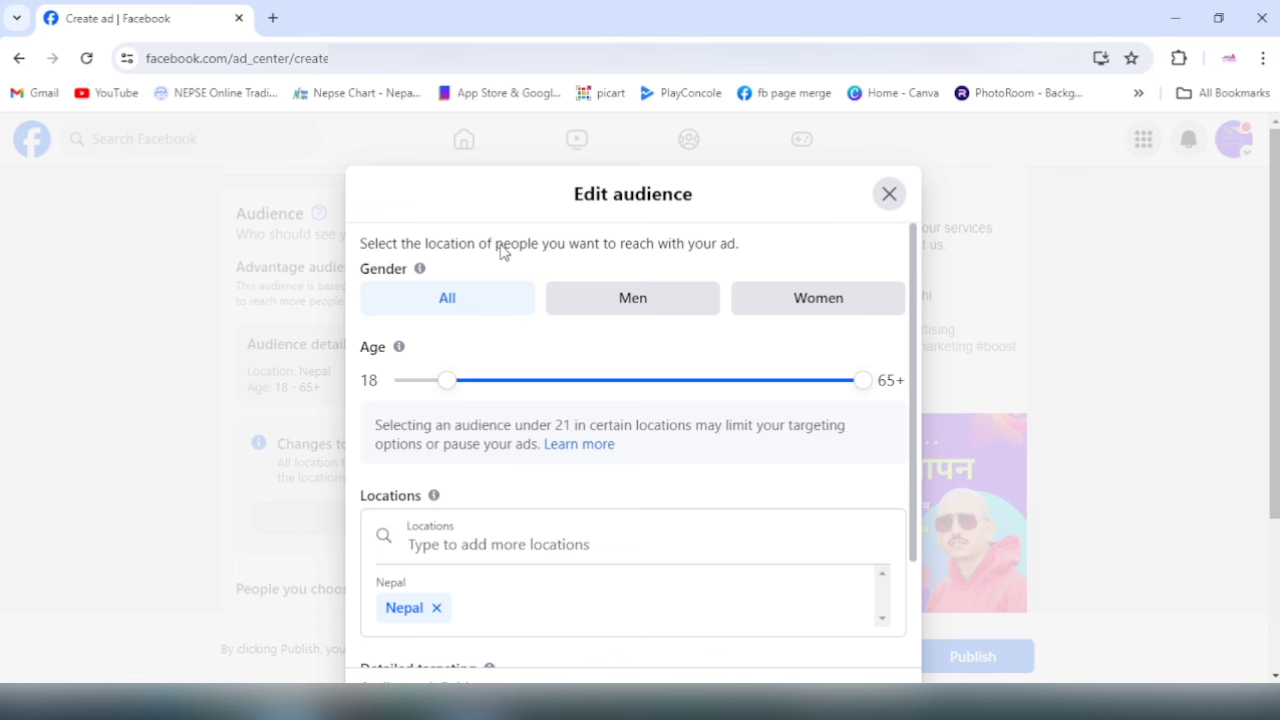
click(606, 306)
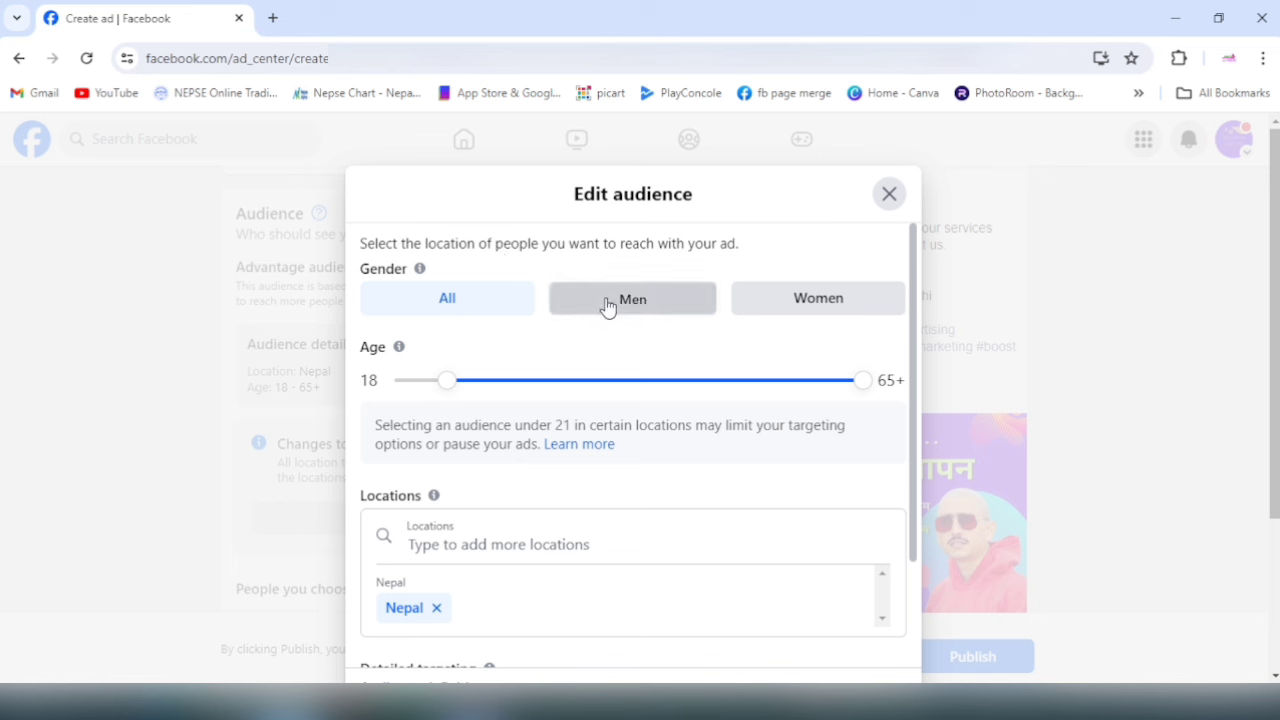
click(606, 306)
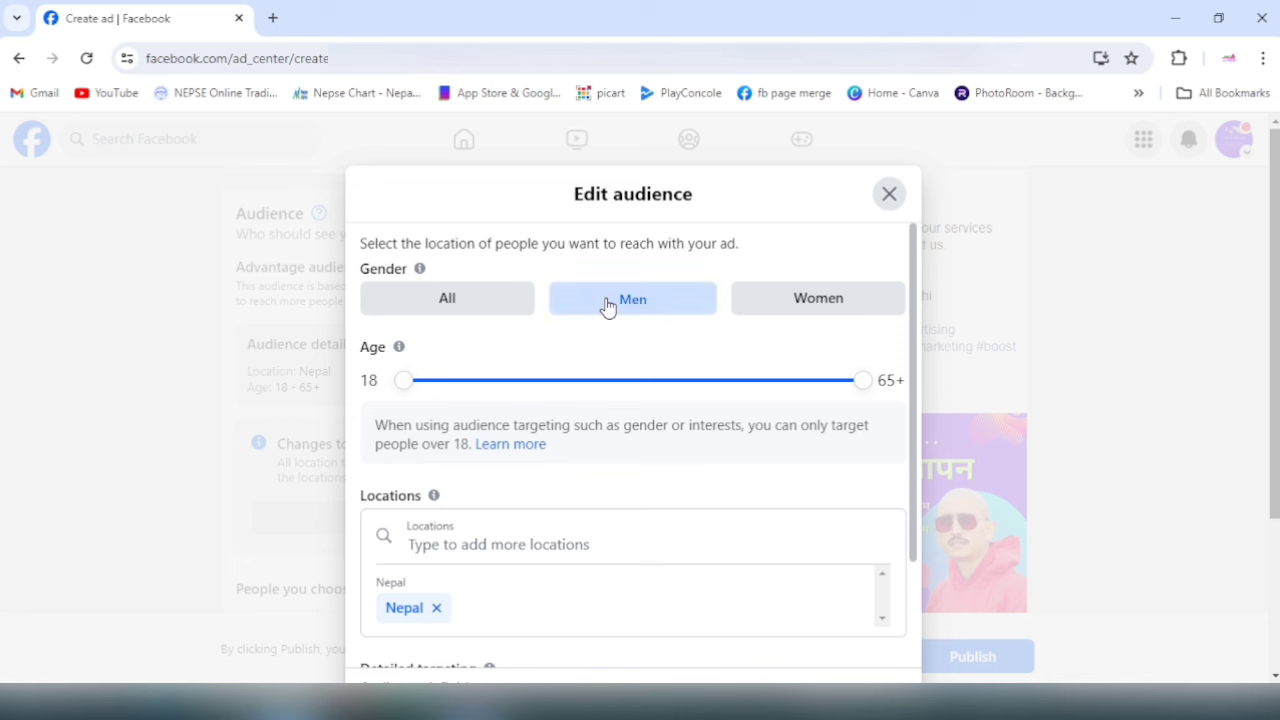
click(606, 306)
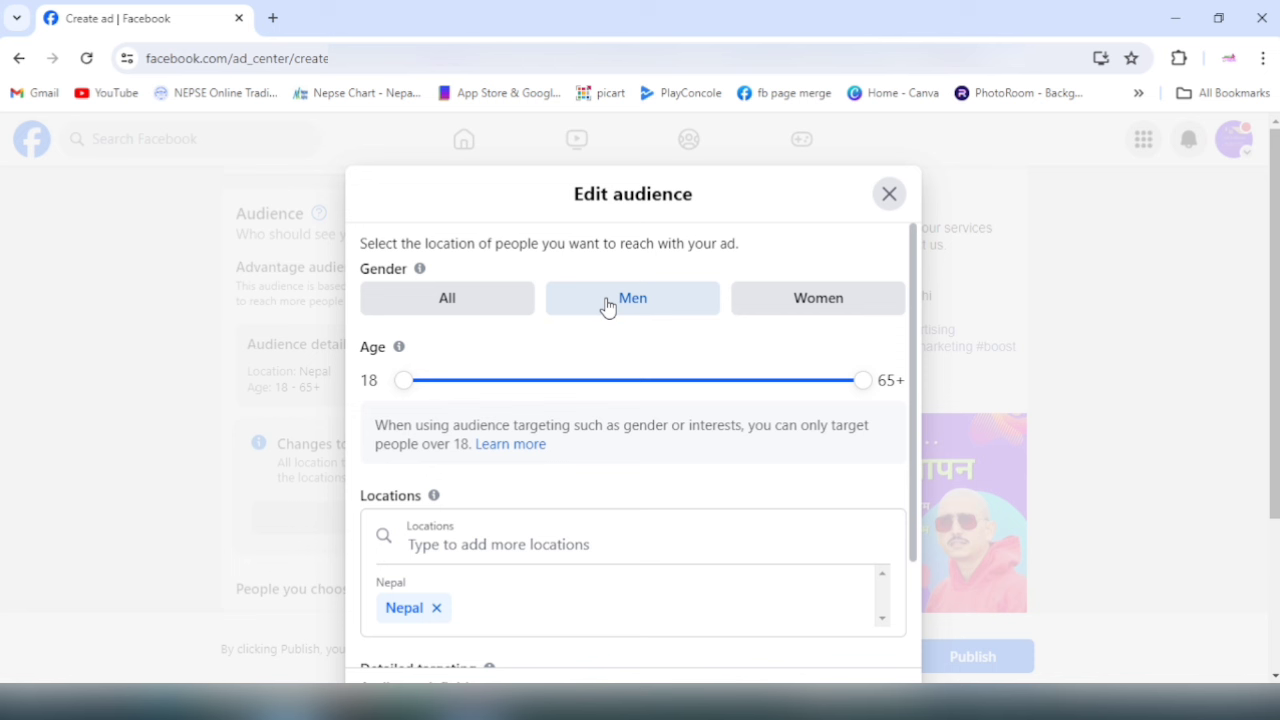
click(857, 306)
click(455, 308)
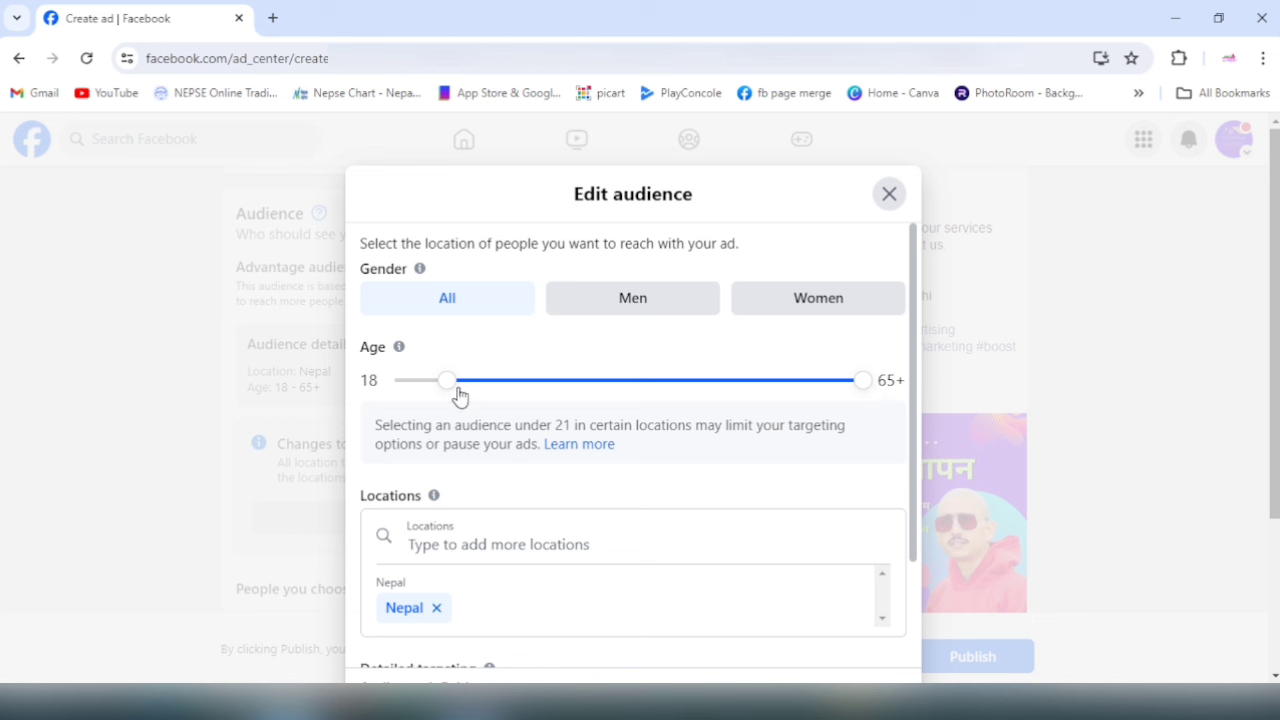
Lower the audience's maximum age from 65+ to 50, giving an 18–50 range.
drag(872, 392, 734, 388)
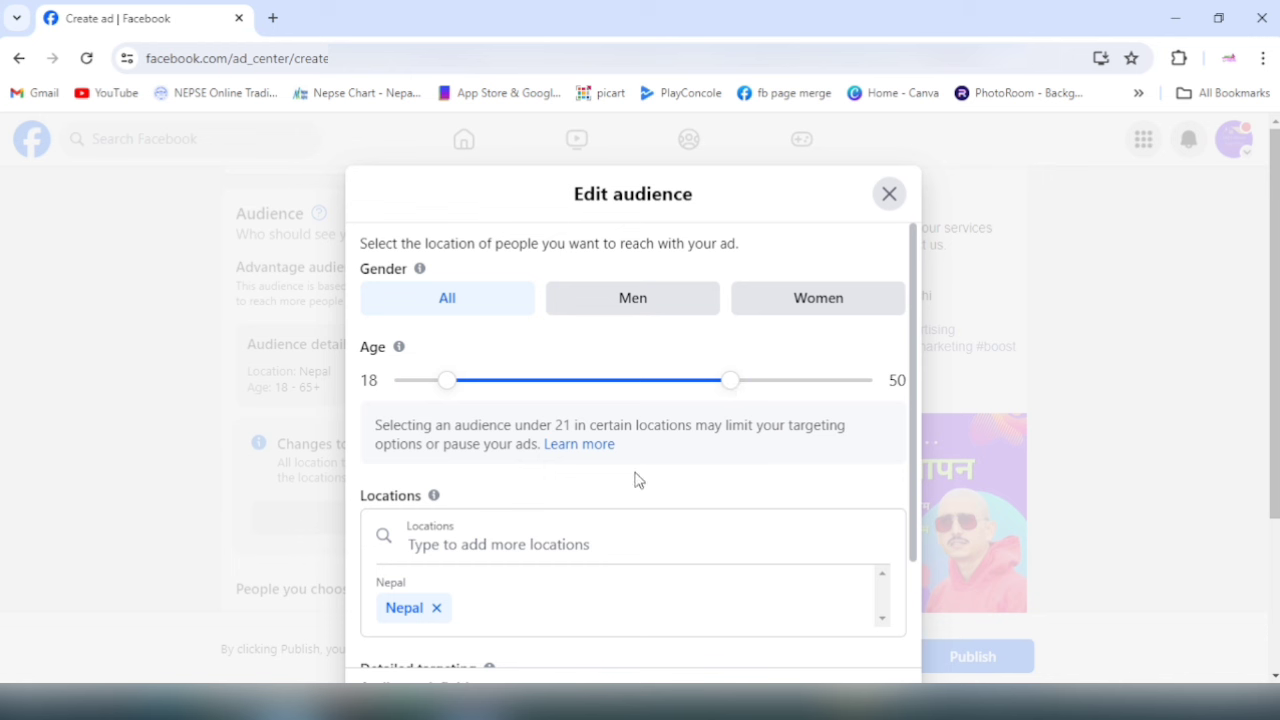
scroll(778, 372, down, 1)
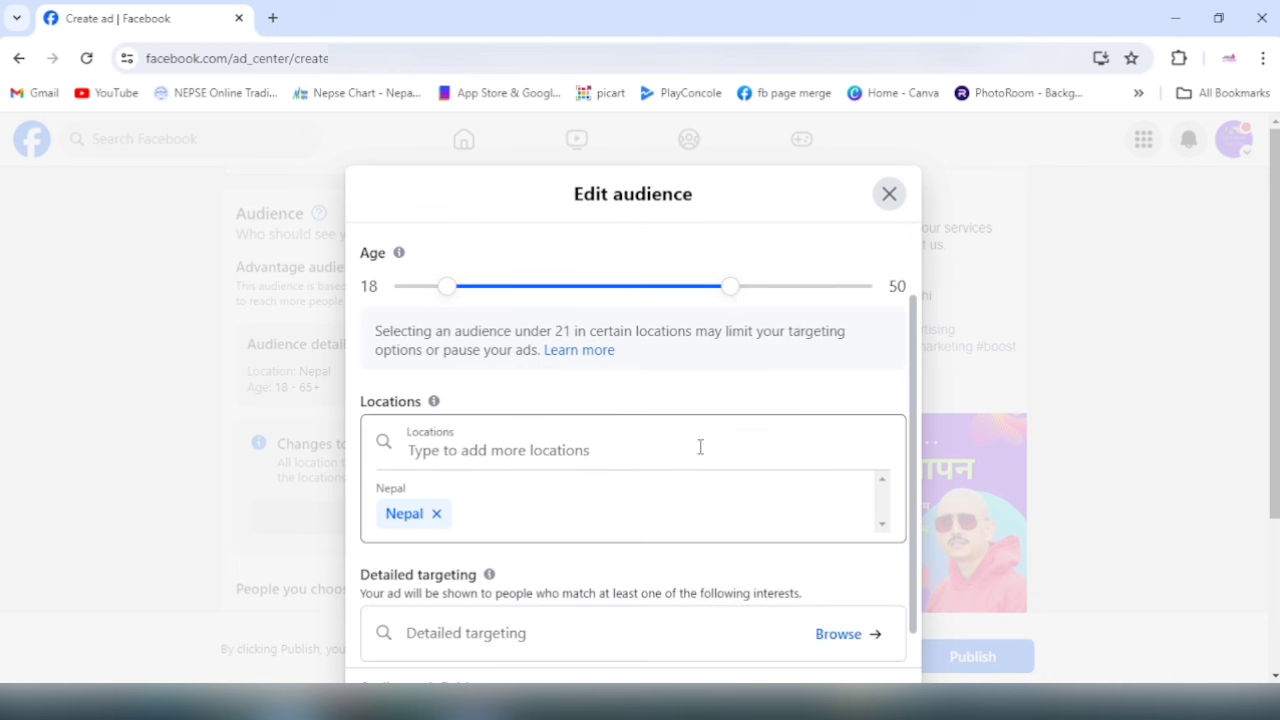
scroll(600, 470, down, 1)
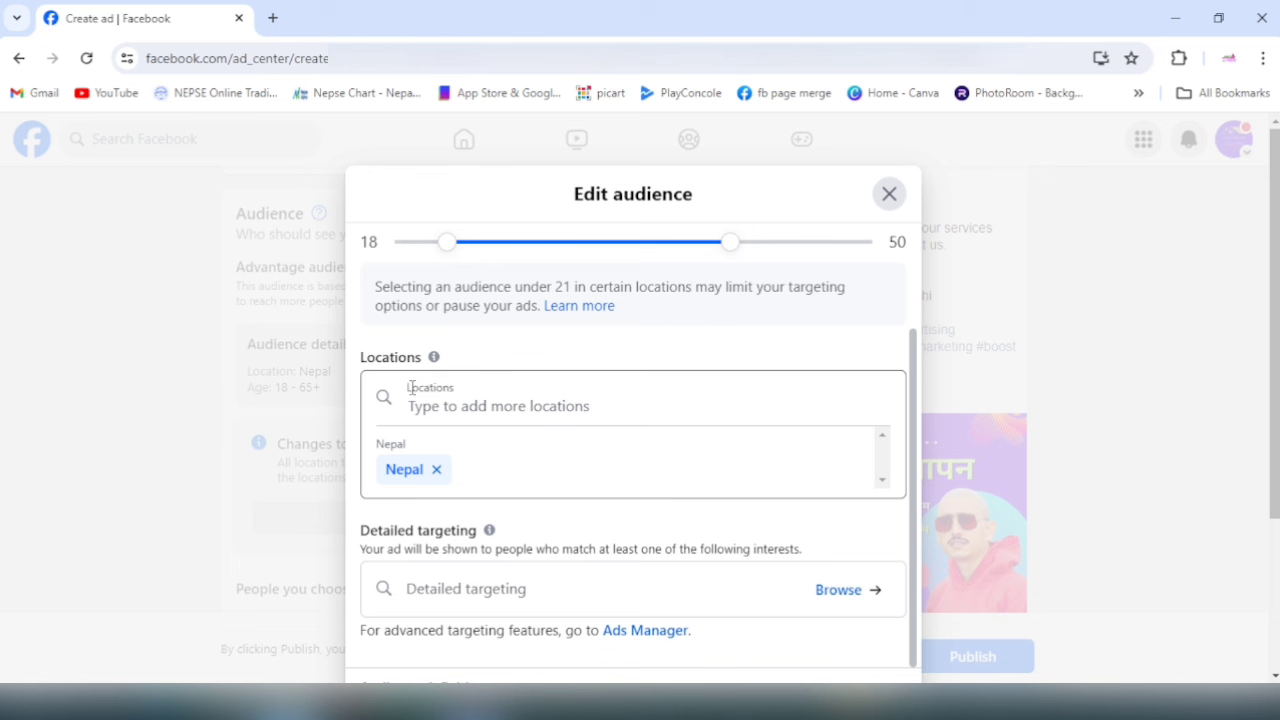
Replace the Nepal location with Bardibas Mahotari by searching 'bardibas m'.
click(493, 410)
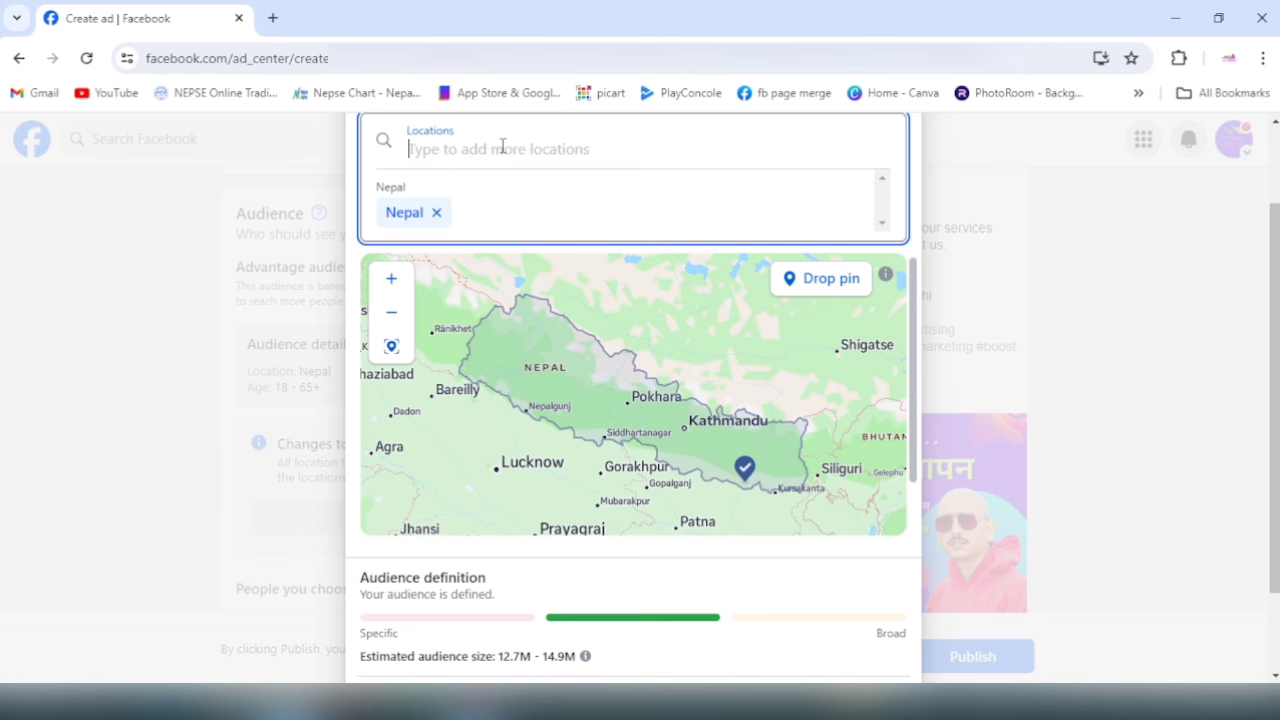
text(bard)
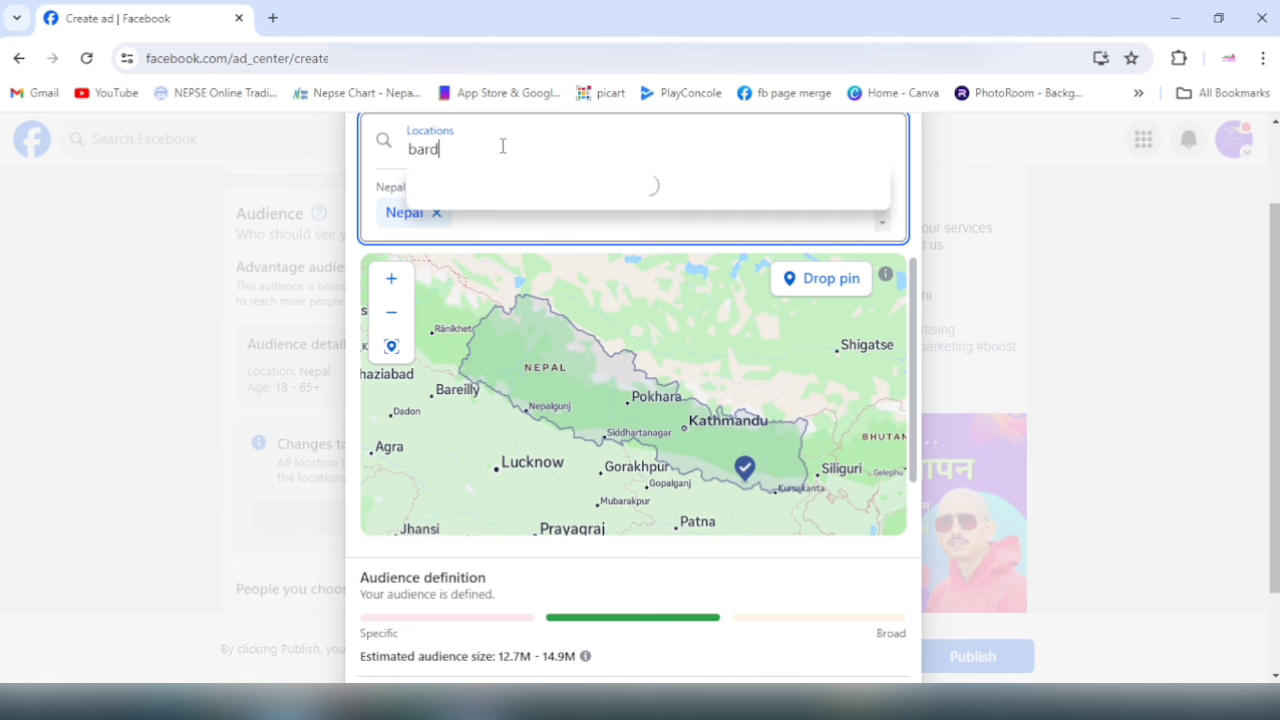
text(ibas)
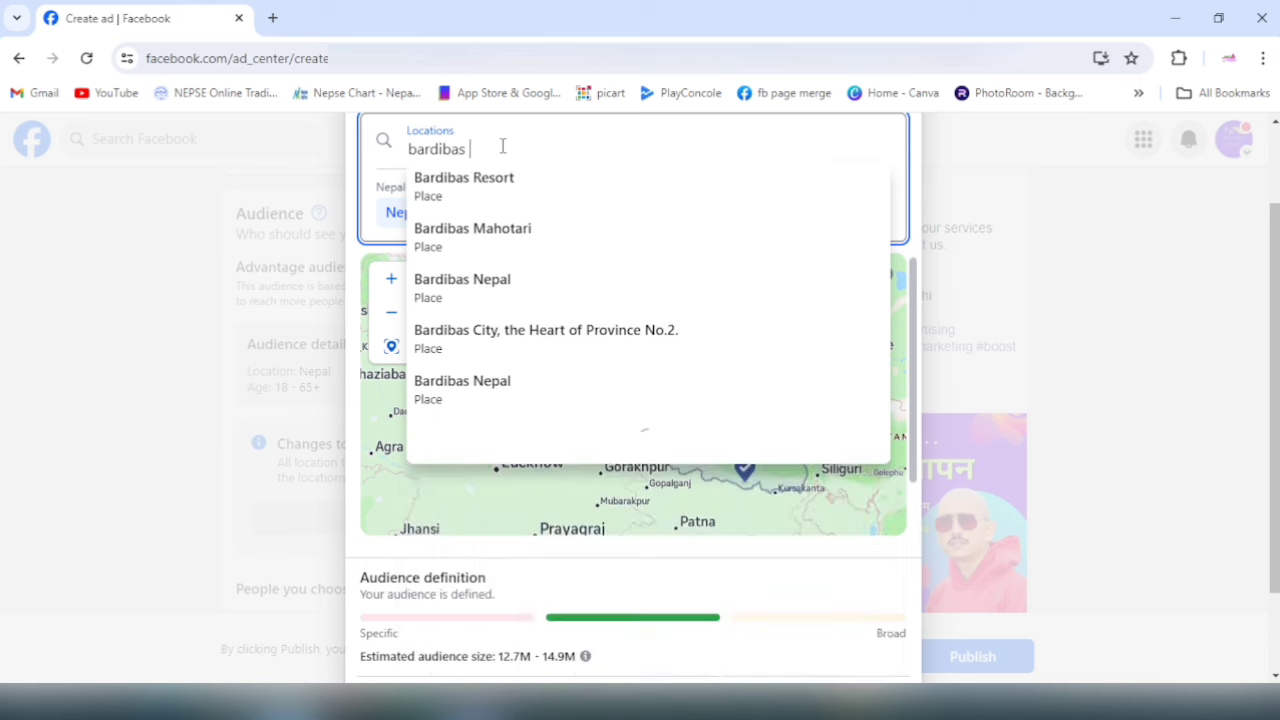
text( m)
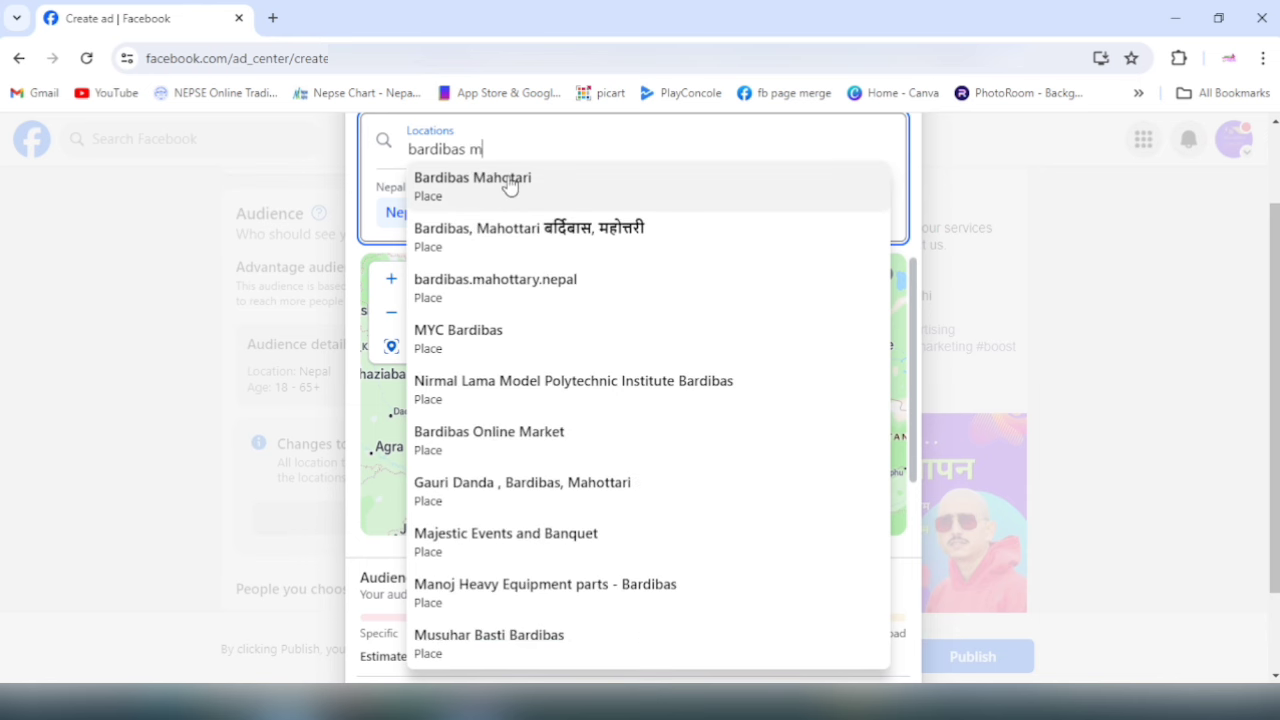
click(509, 176)
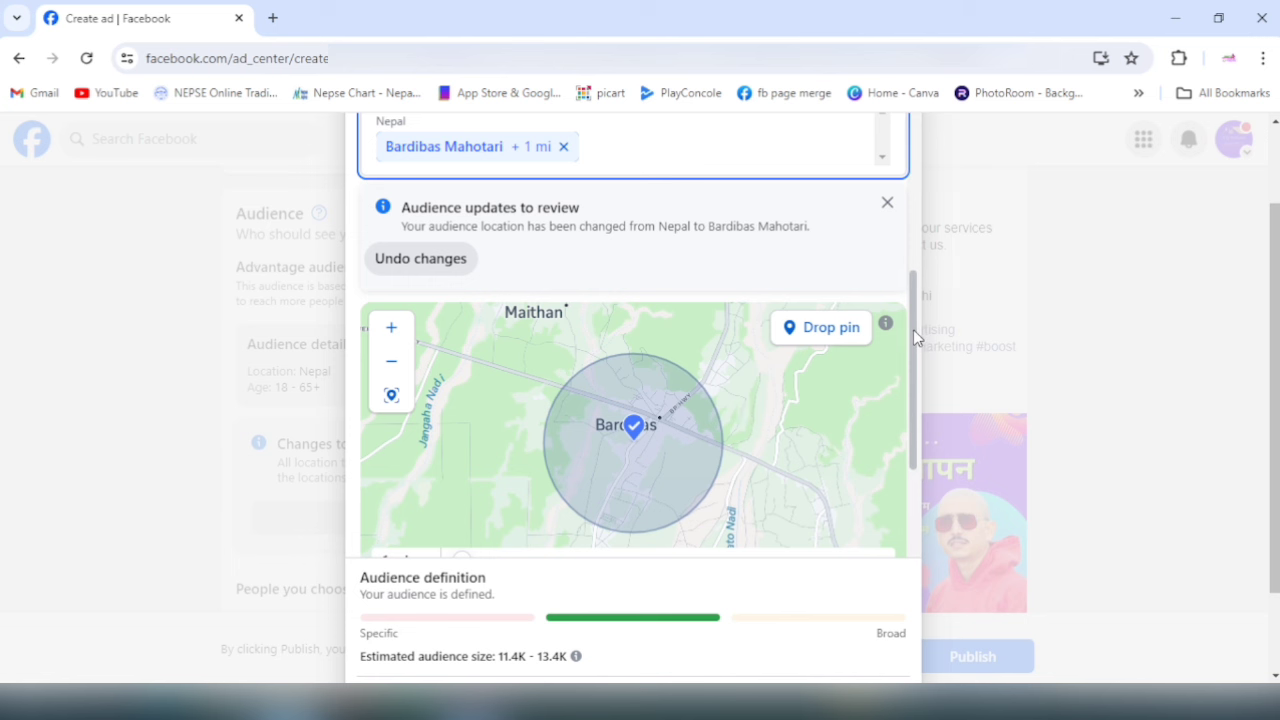
Widen the Bardibas Mahotari targeting radius from 1 mi up to 12 mi.
drag(913, 329, 919, 392)
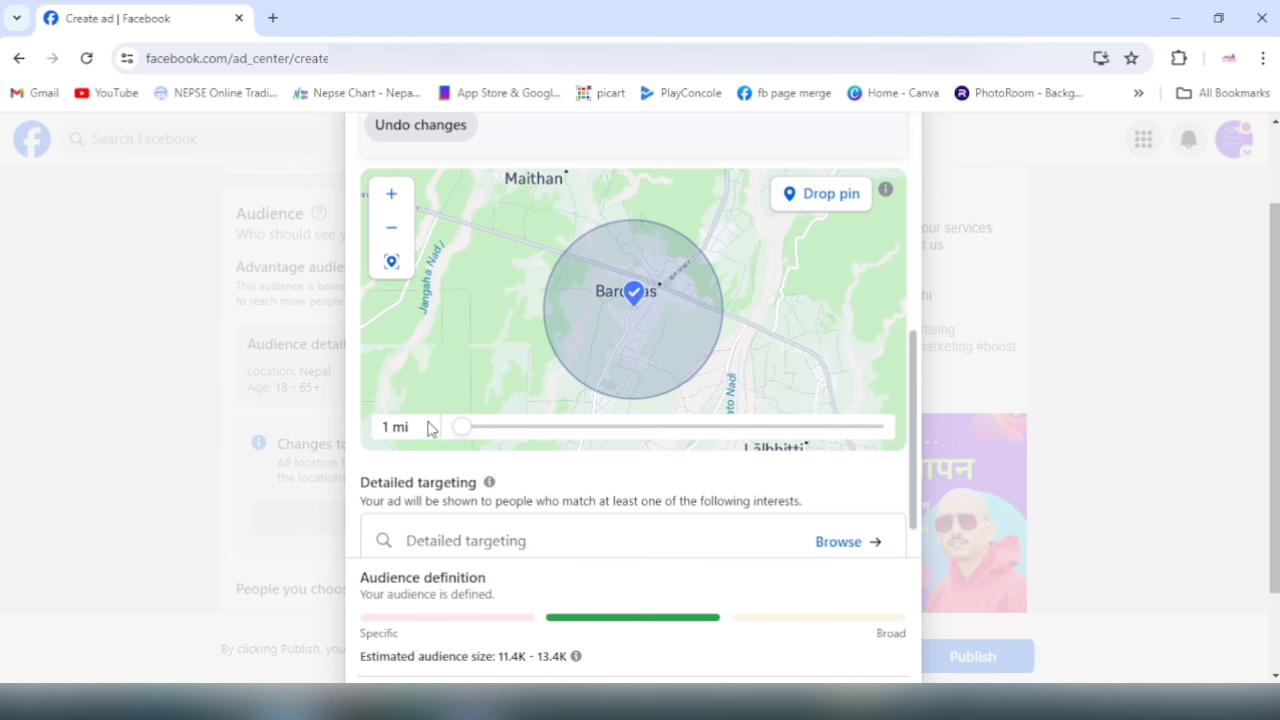
drag(463, 440, 476, 438)
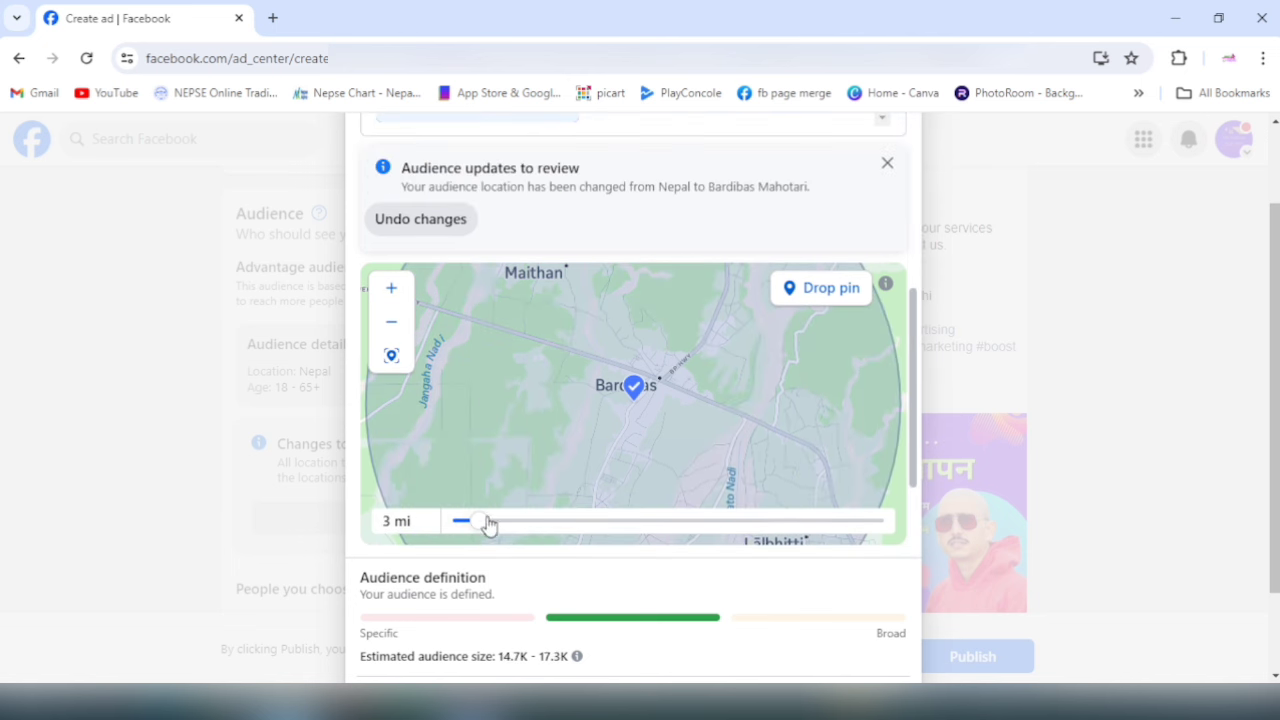
drag(486, 525, 553, 522)
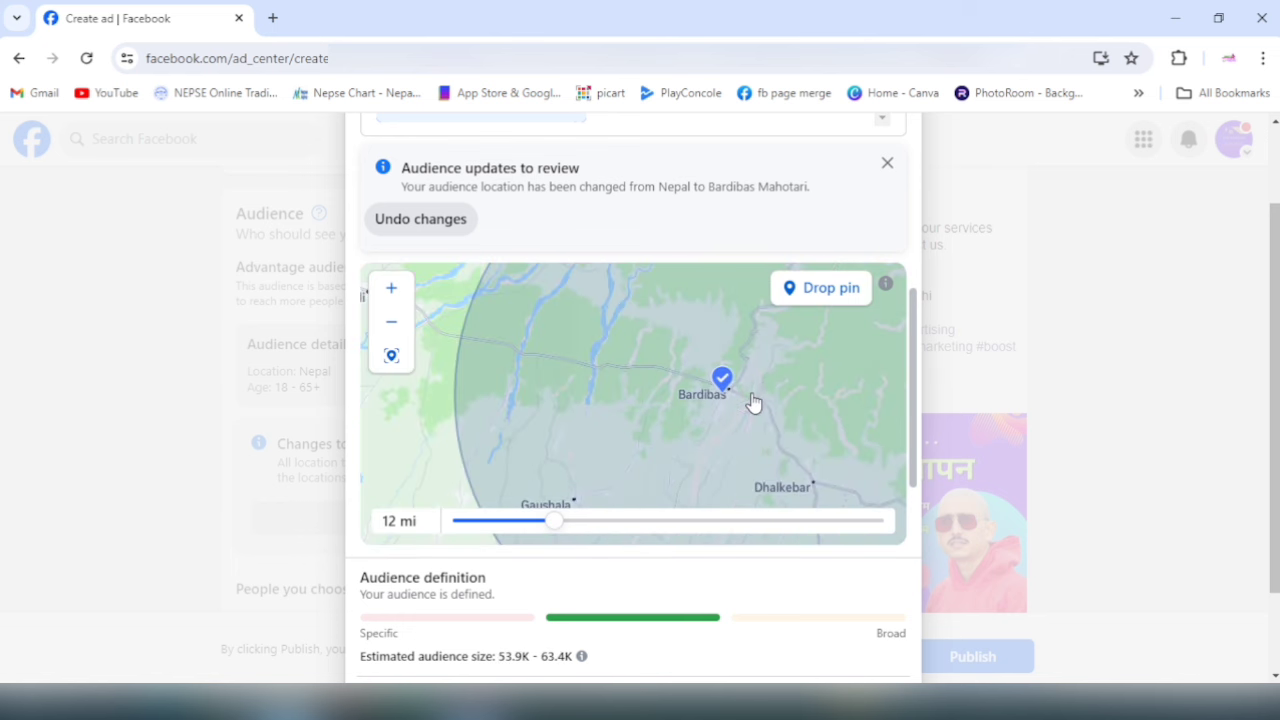
Zoom and pan the map to check the 12 mi radius around the Bardibas pin.
scroll(751, 386, down, 1)
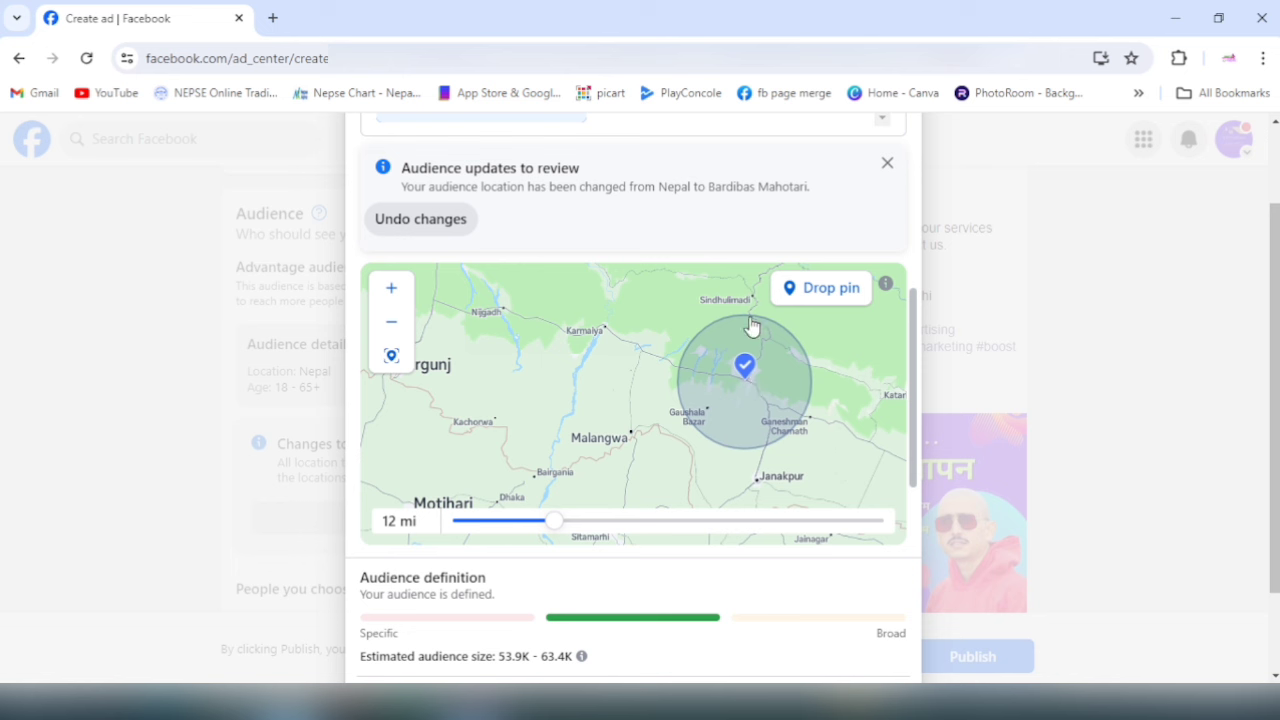
scroll(551, 403, down, 1)
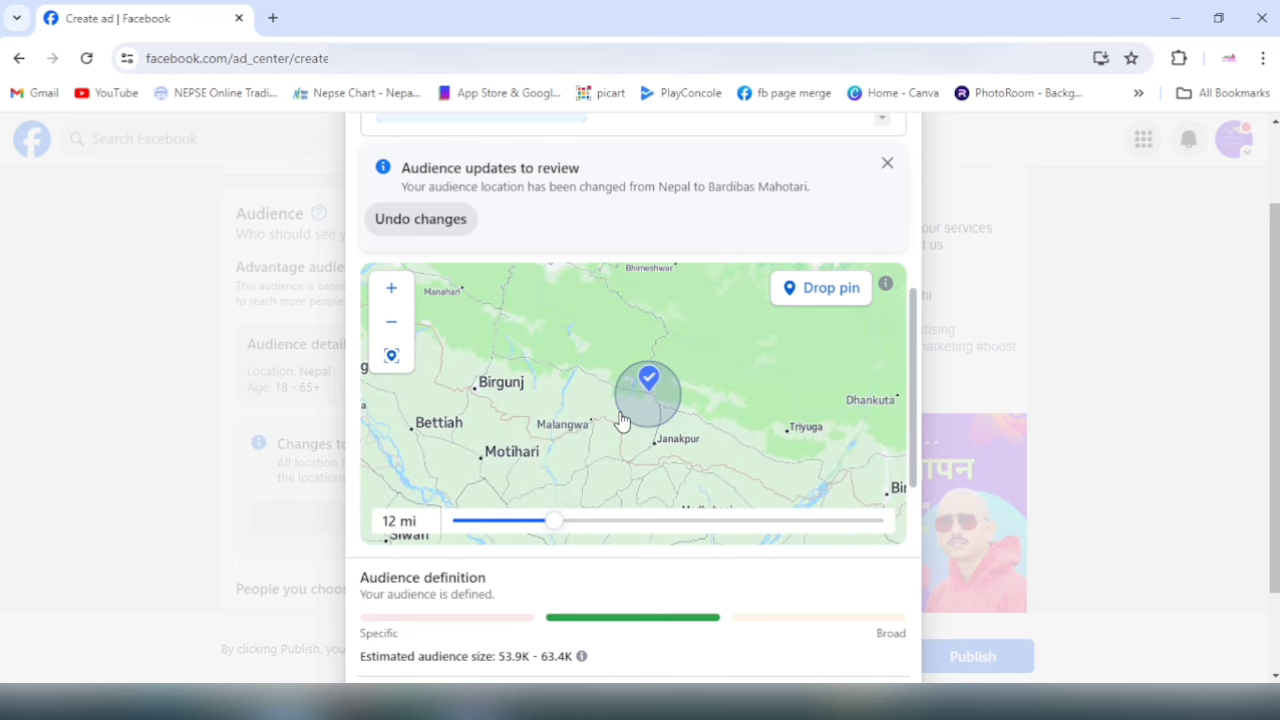
scroll(621, 421, up, 1)
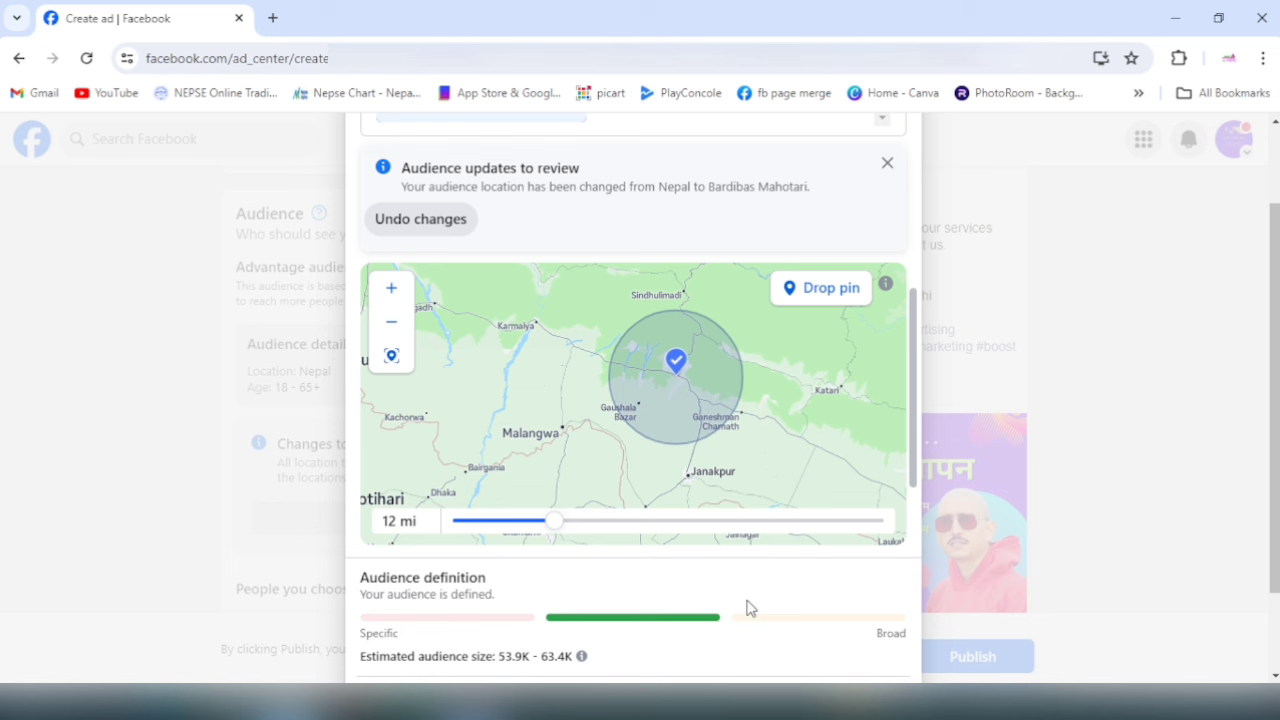
scroll(628, 538, up, 3)
scroll(666, 517, down, 2)
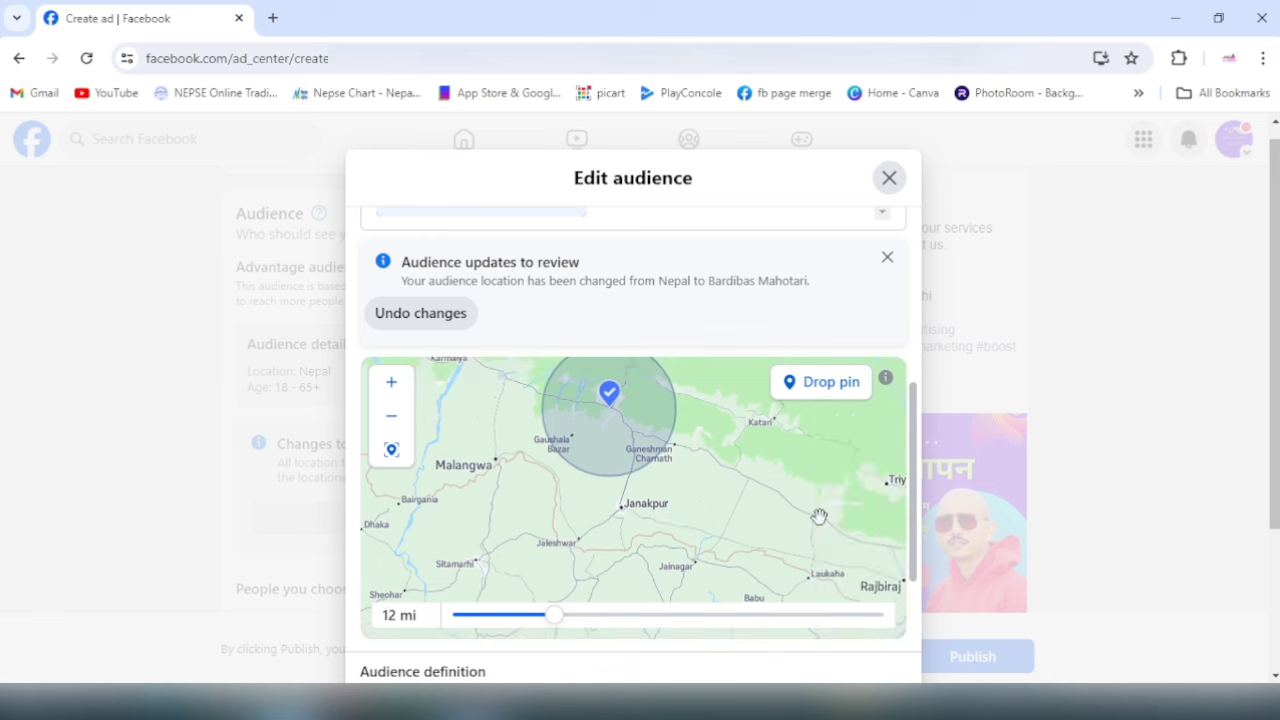
scroll(818, 516, down, 3)
scroll(794, 531, up, 4)
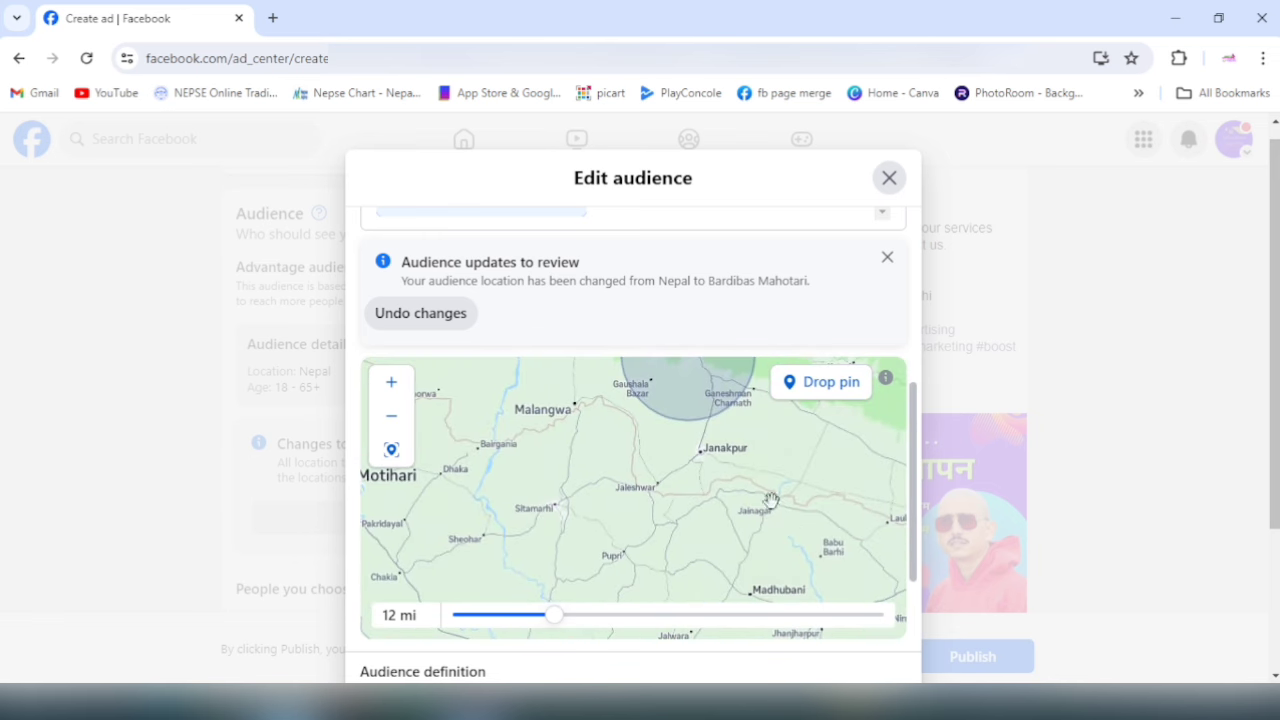
drag(743, 468, 757, 593)
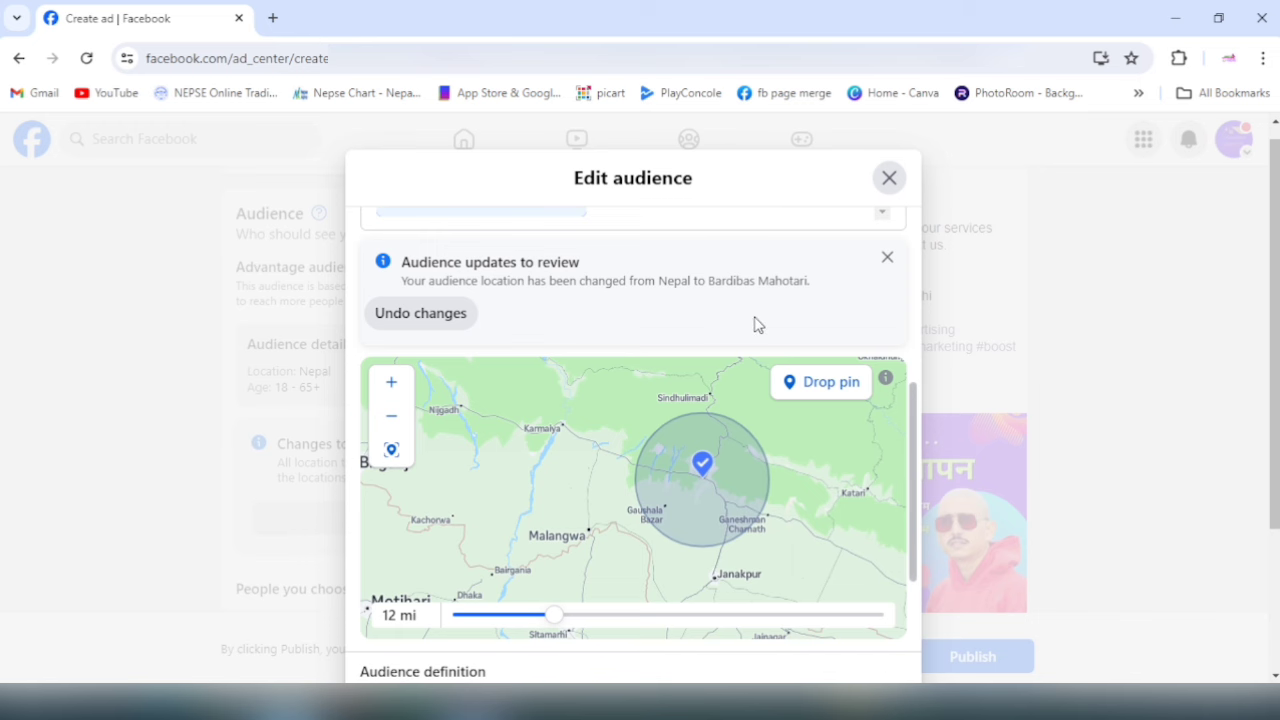
scroll(757, 323, up, 1)
scroll(730, 358, down, 3)
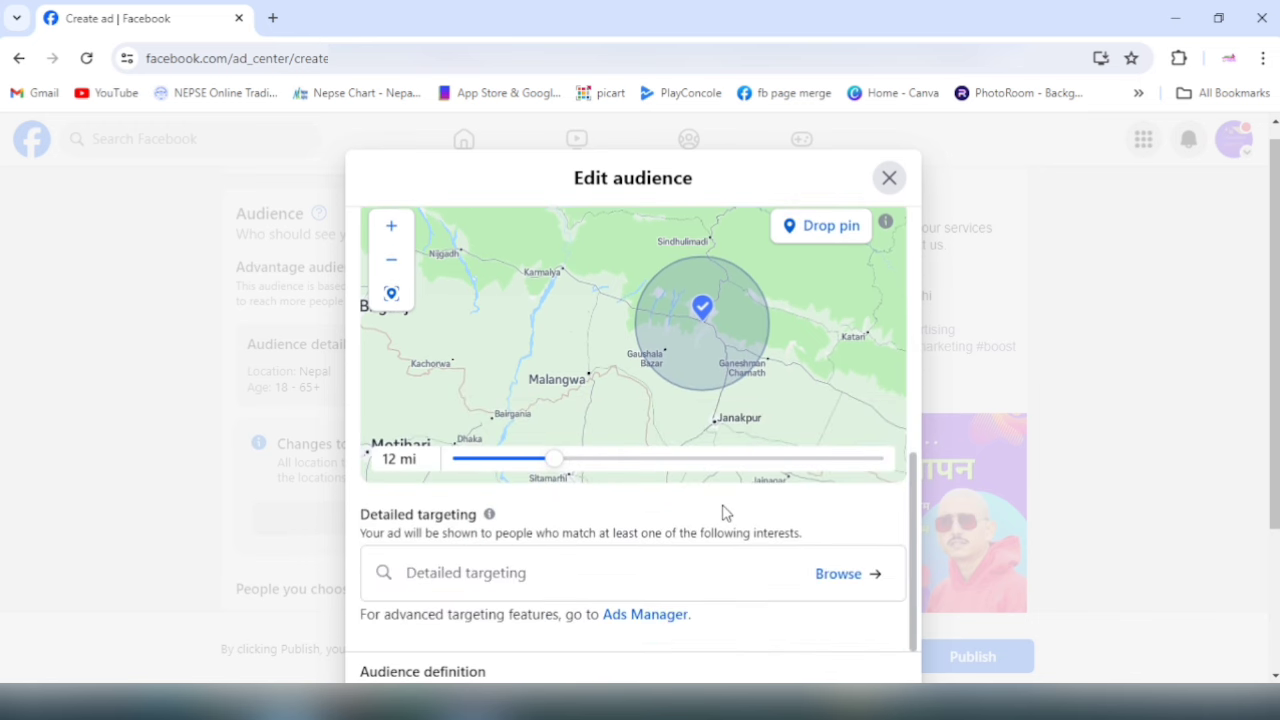
Add Nepal (place) and Nepali language as detailed targeting interests.
click(368, 555)
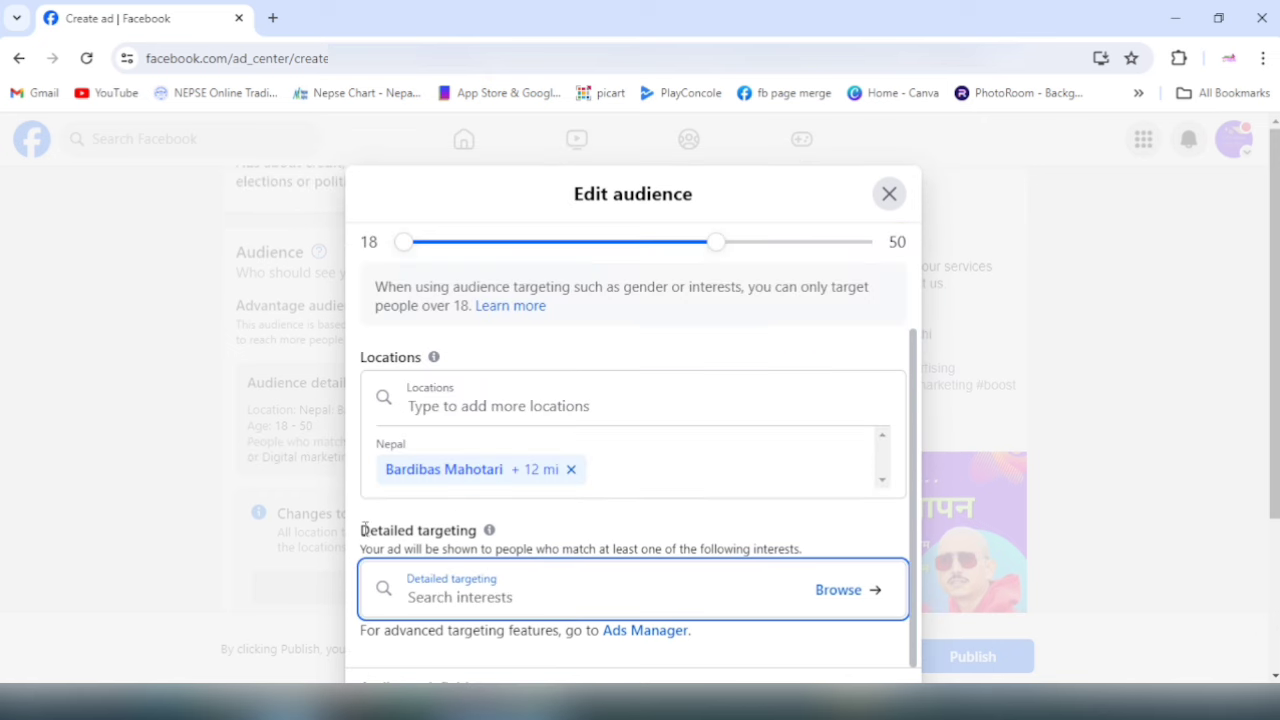
drag(361, 531, 476, 520)
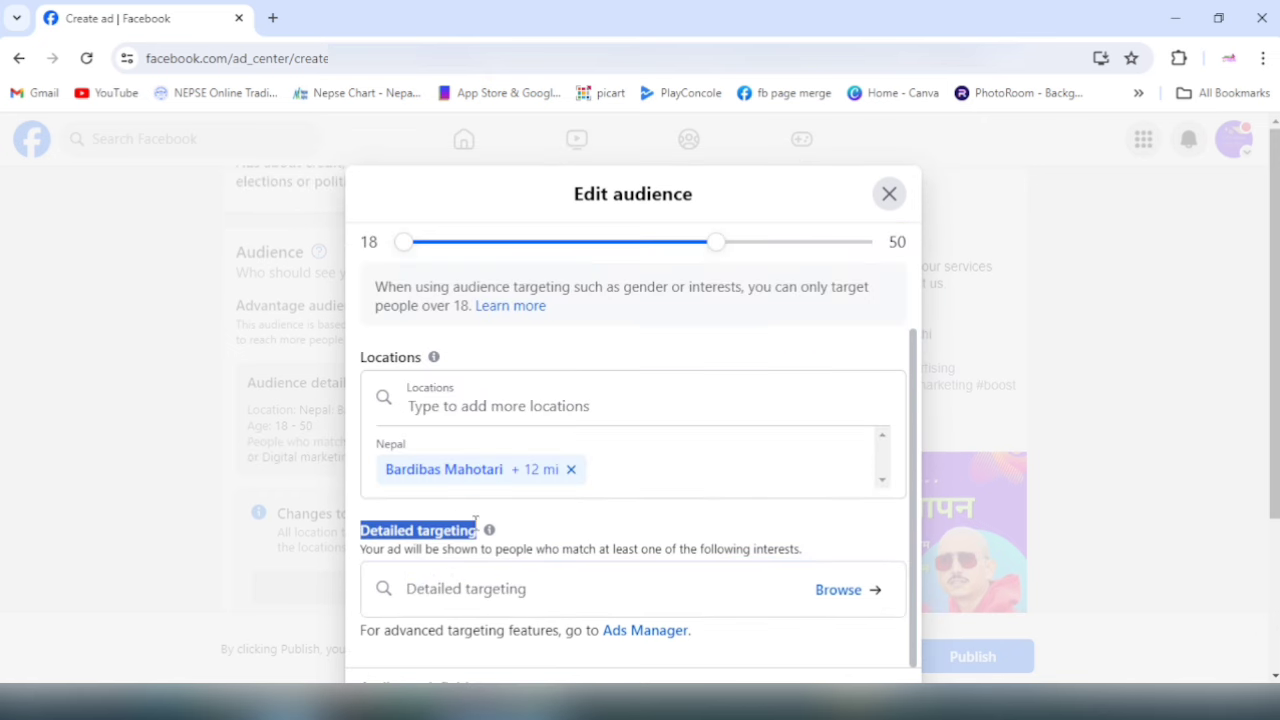
click(523, 528)
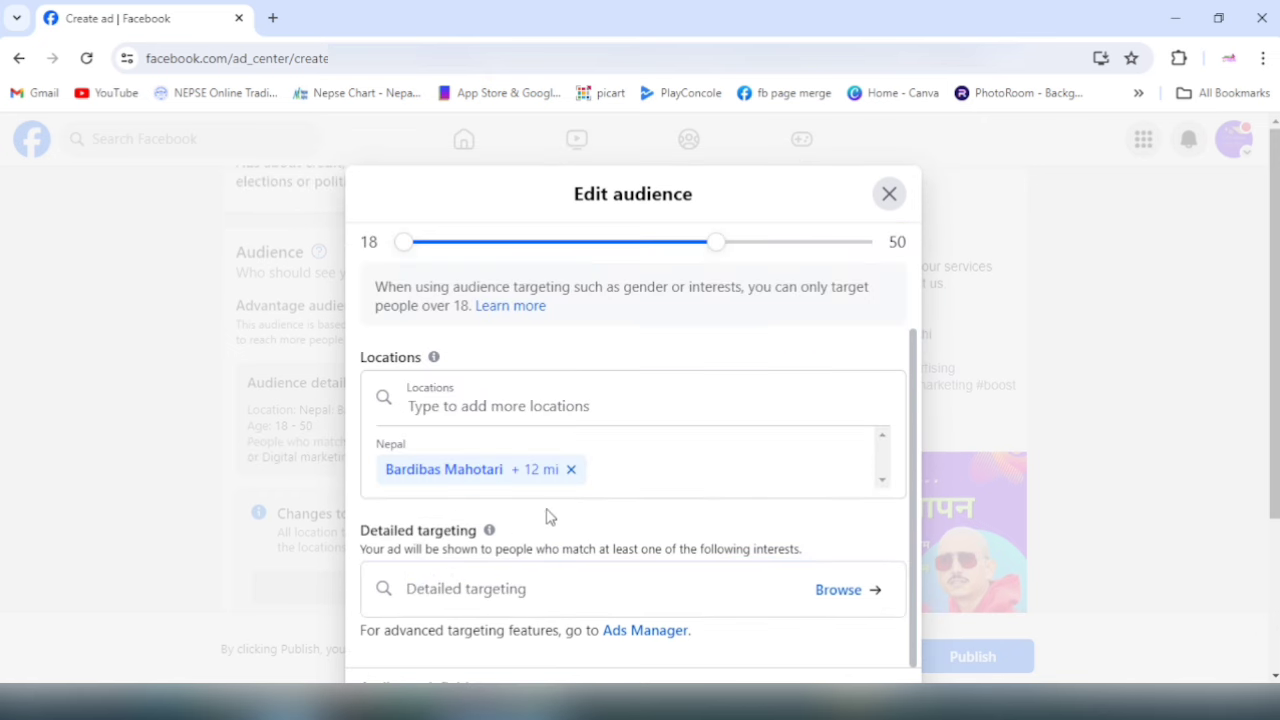
click(471, 596)
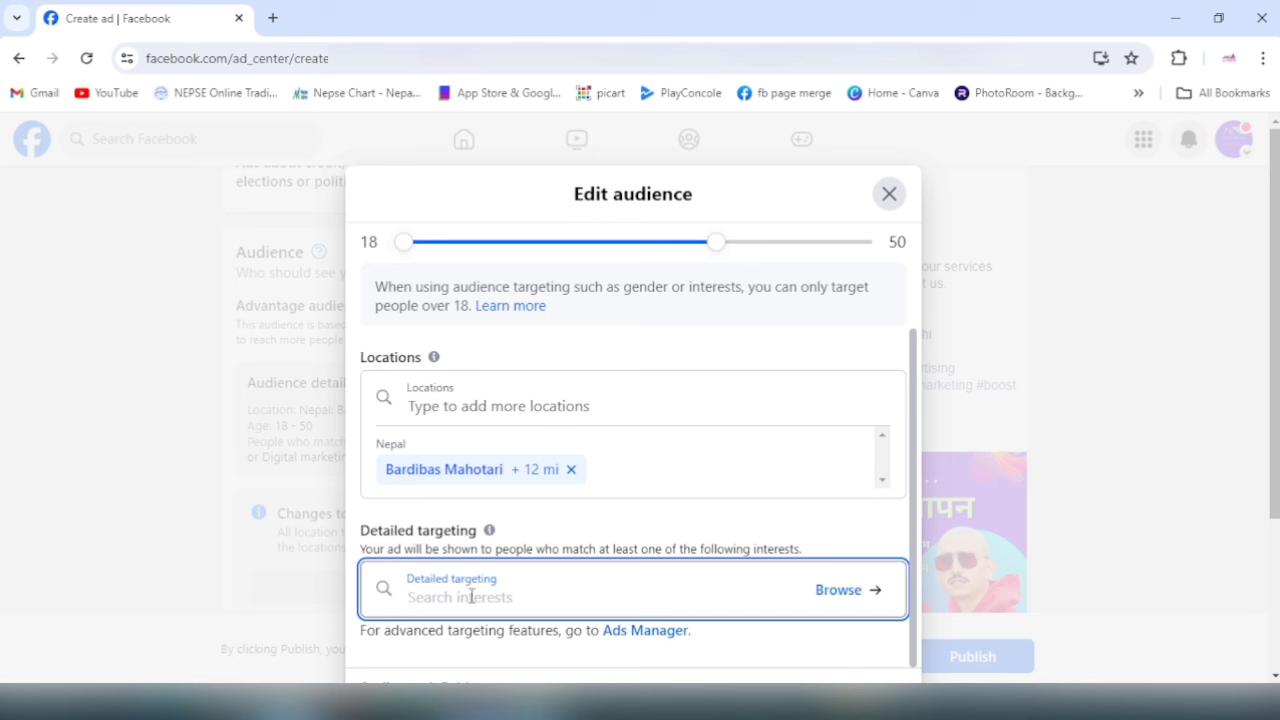
text(nepal)
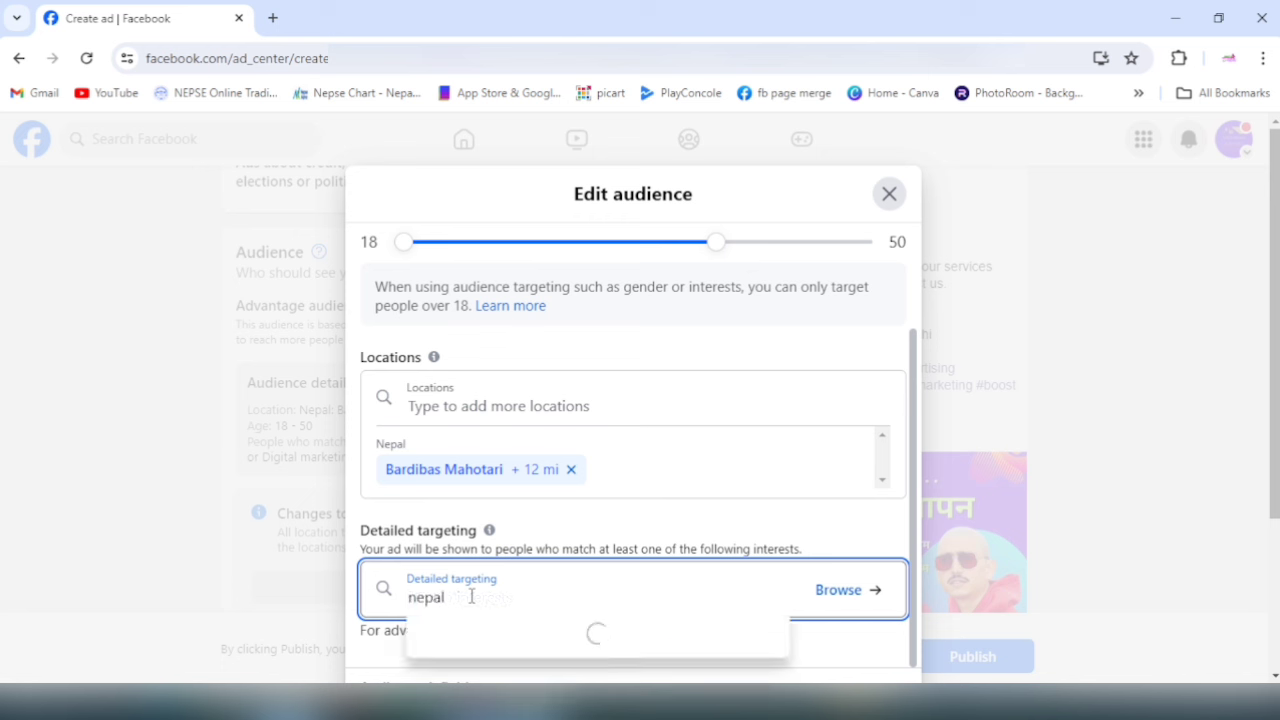
click(487, 641)
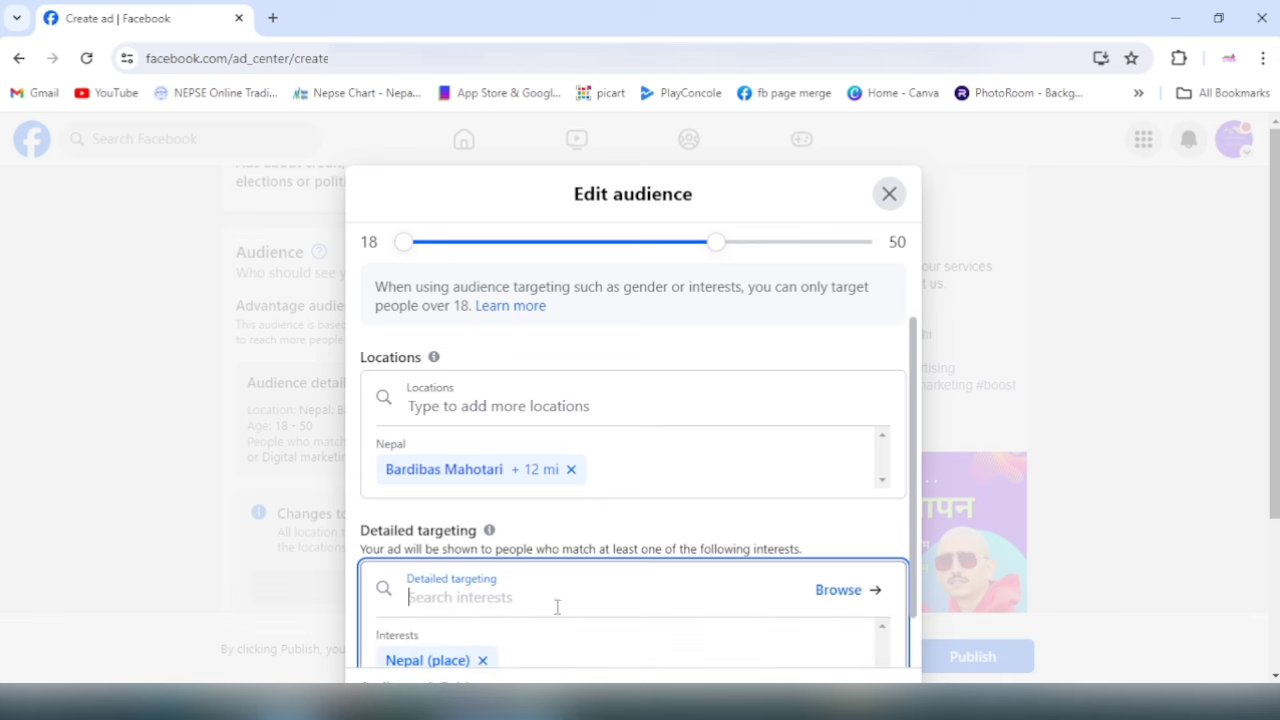
scroll(1080, 415, down, 1)
scroll(1072, 418, down, 1)
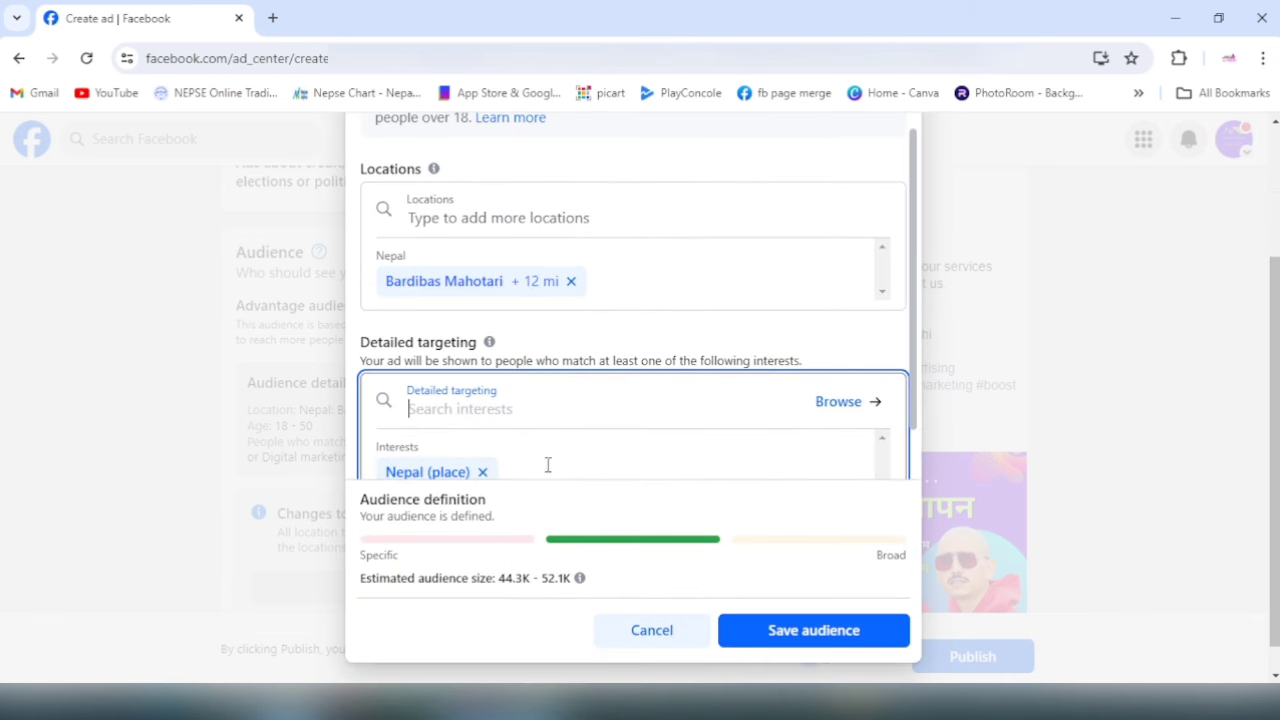
text(nepali)
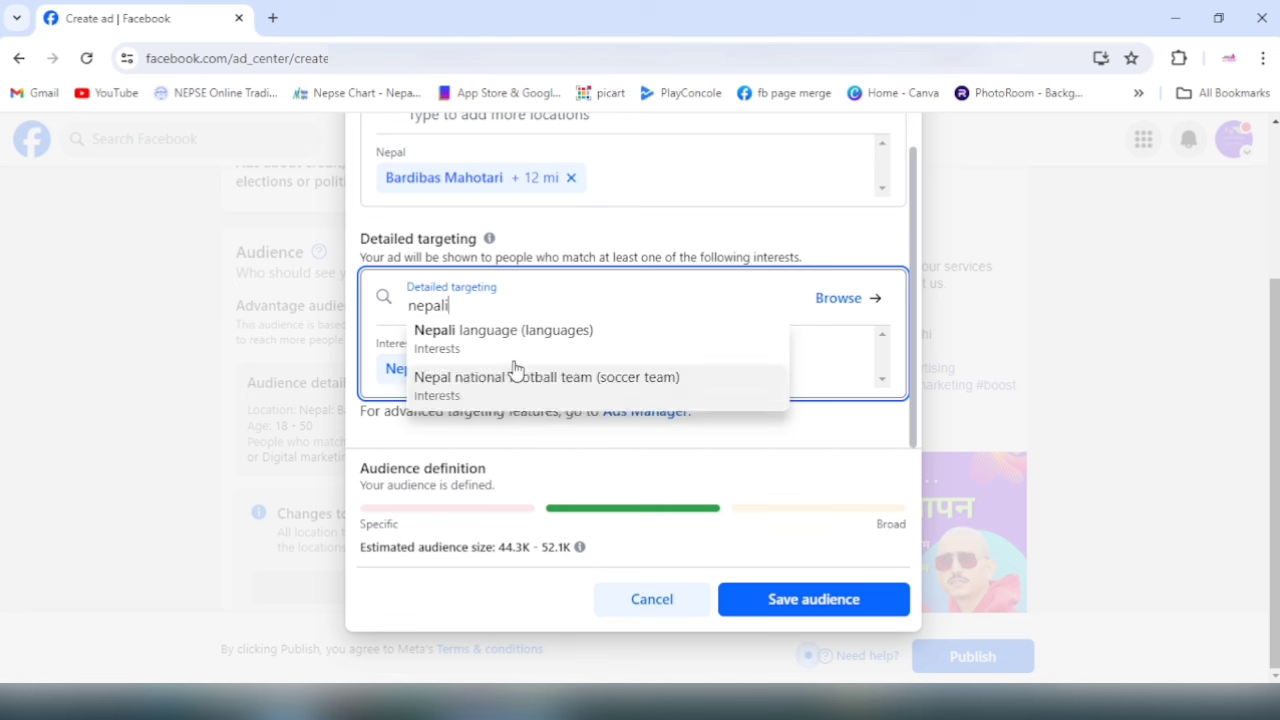
click(515, 340)
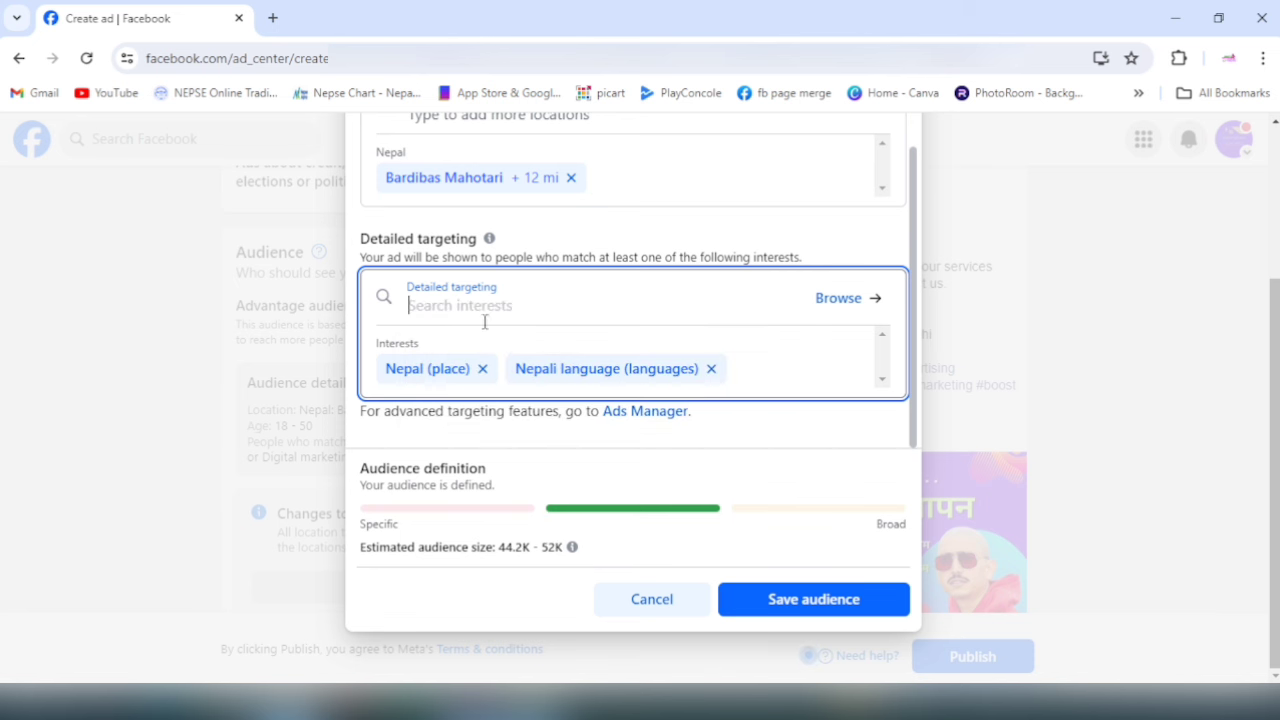
Add Social media marketing and Digital marketing interests, estimating 44.5K–52.3K people.
text(soc)
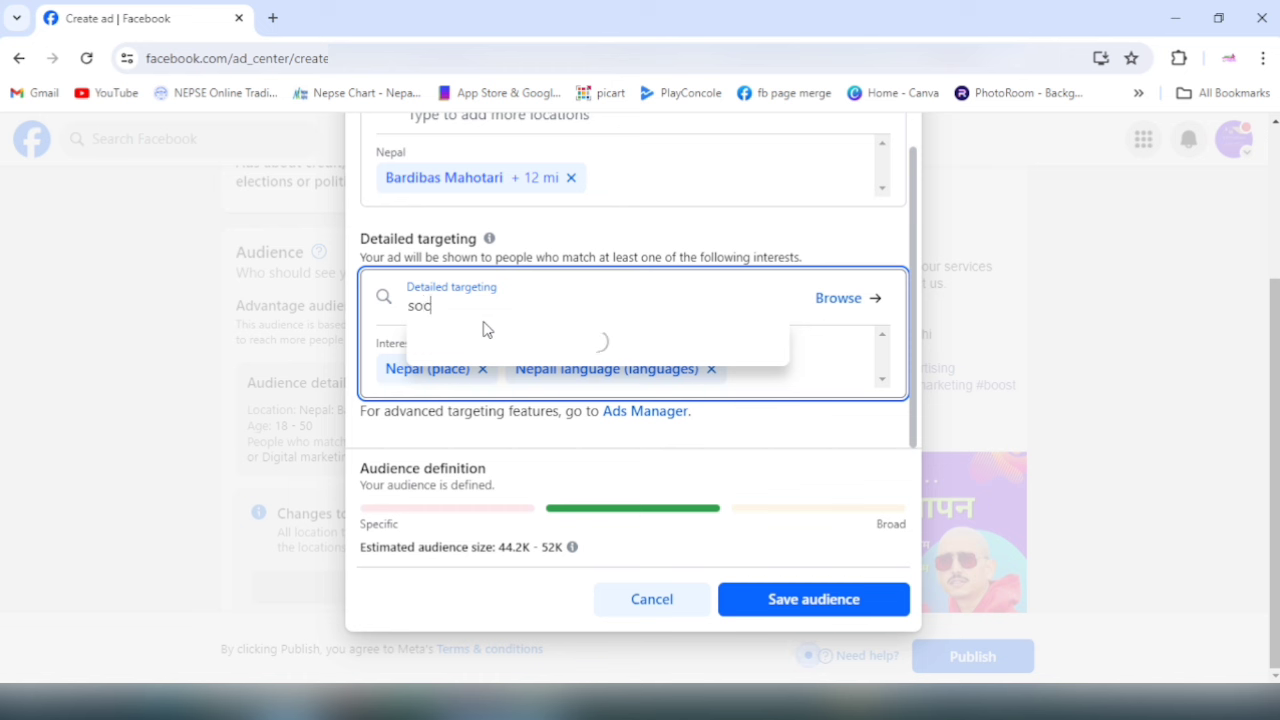
text(ial m)
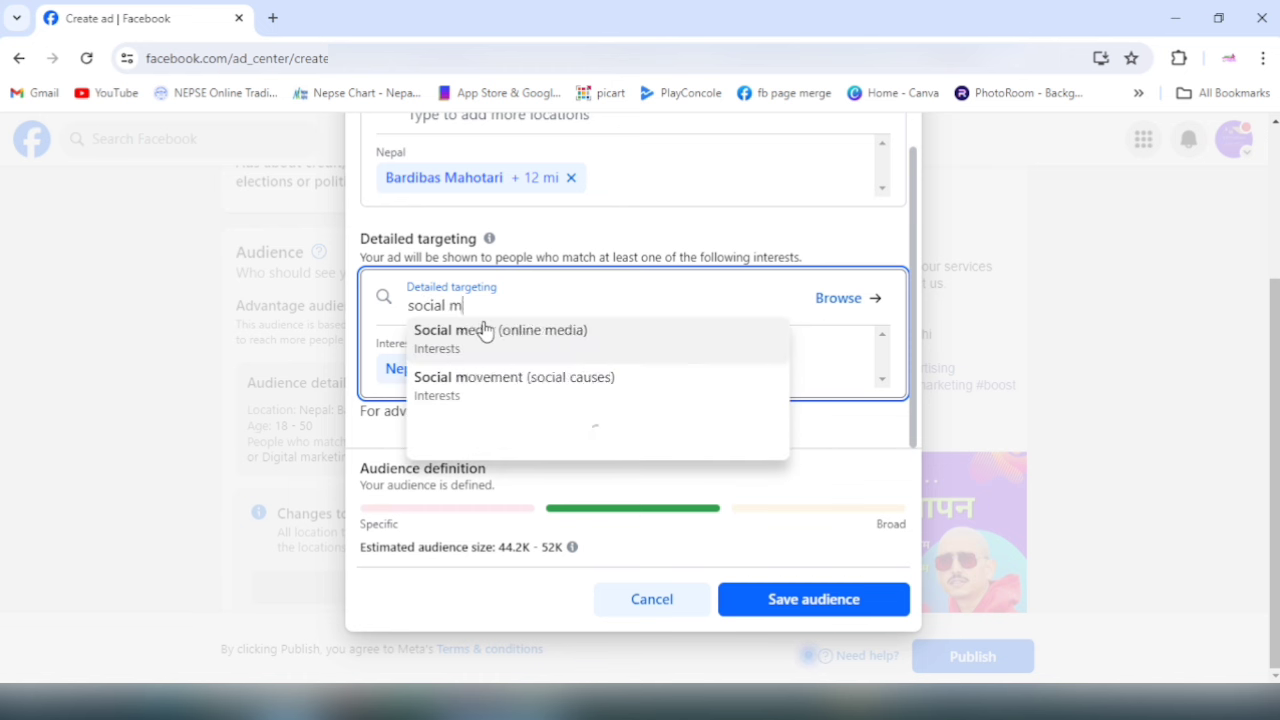
text(edia)
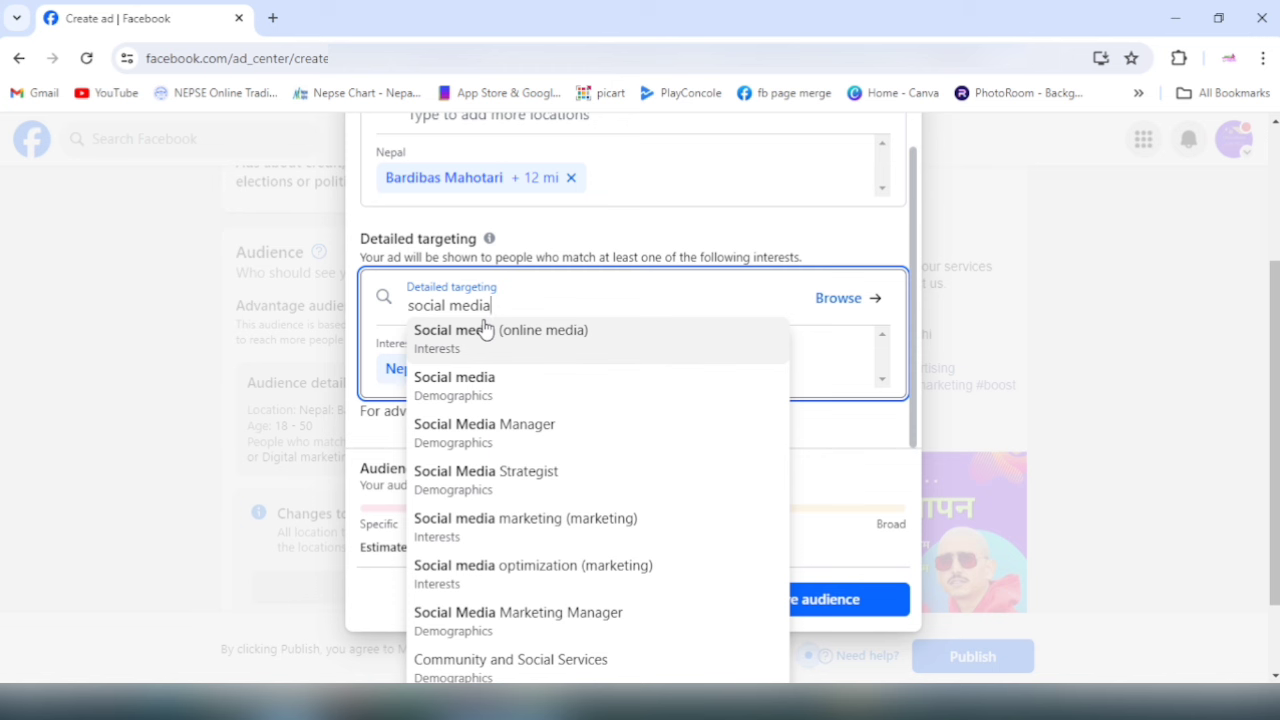
text( mar)
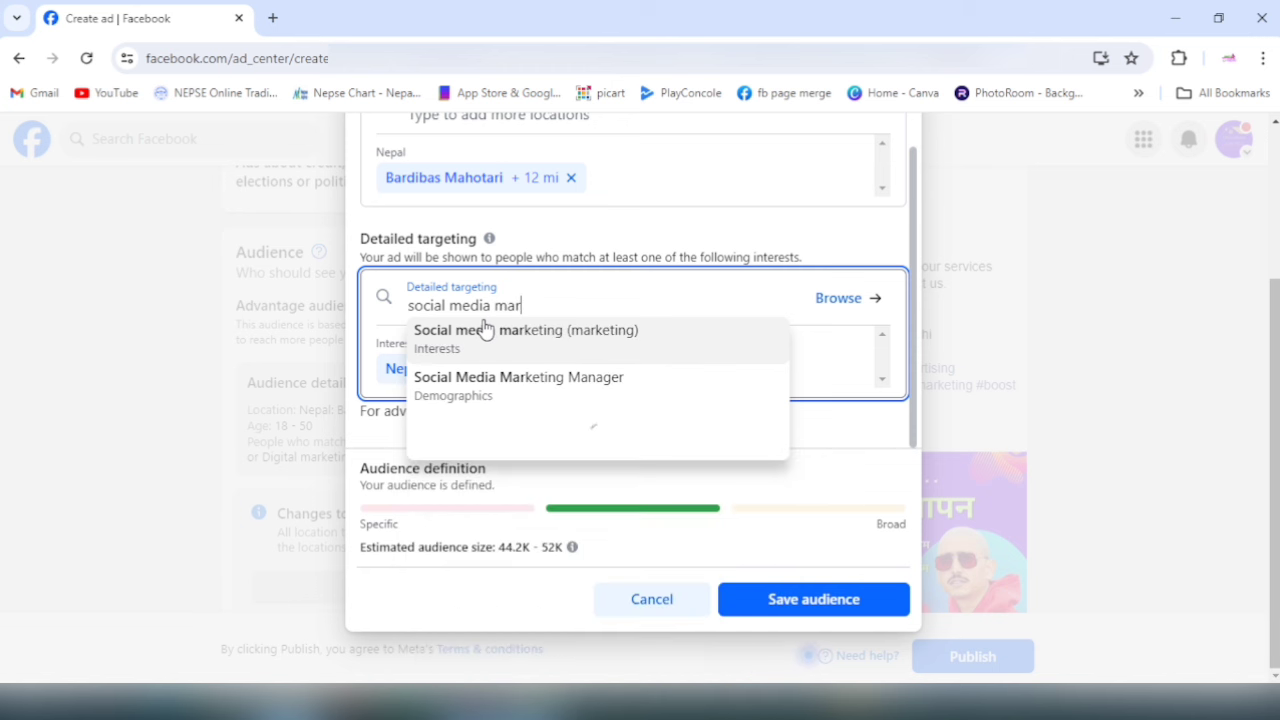
click(565, 342)
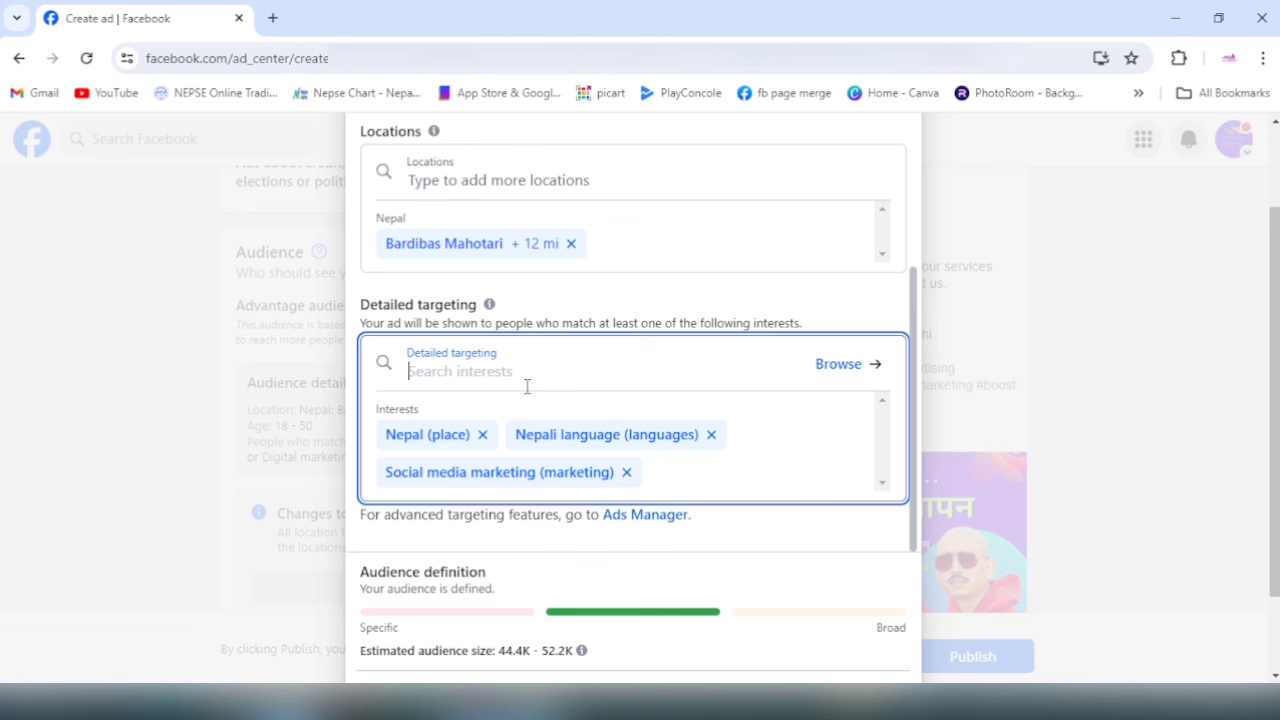
text(digi)
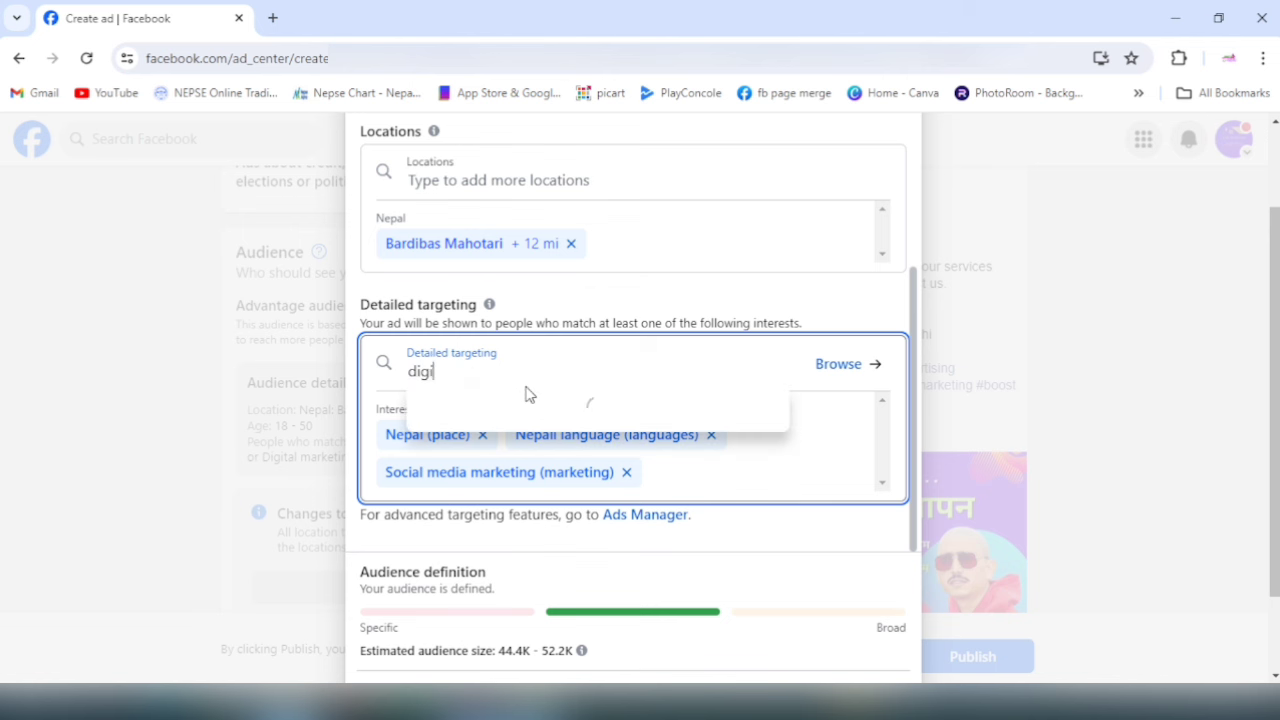
text(tal m)
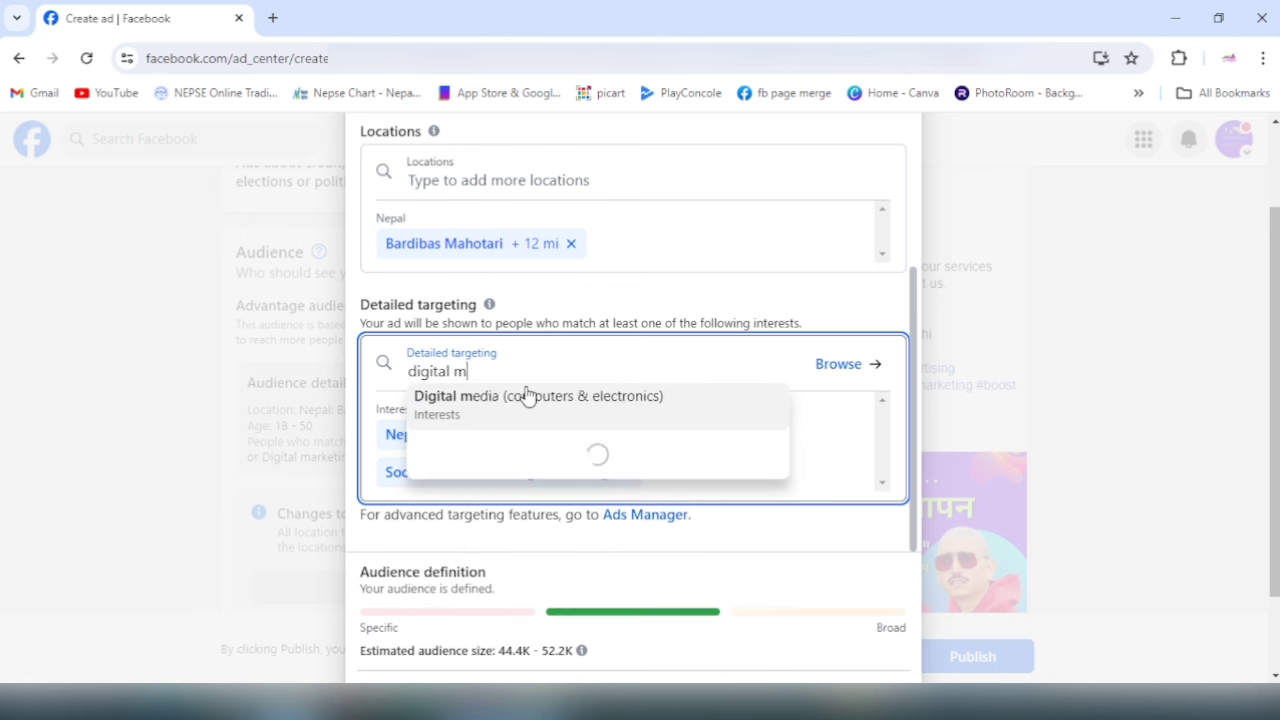
text(ark)
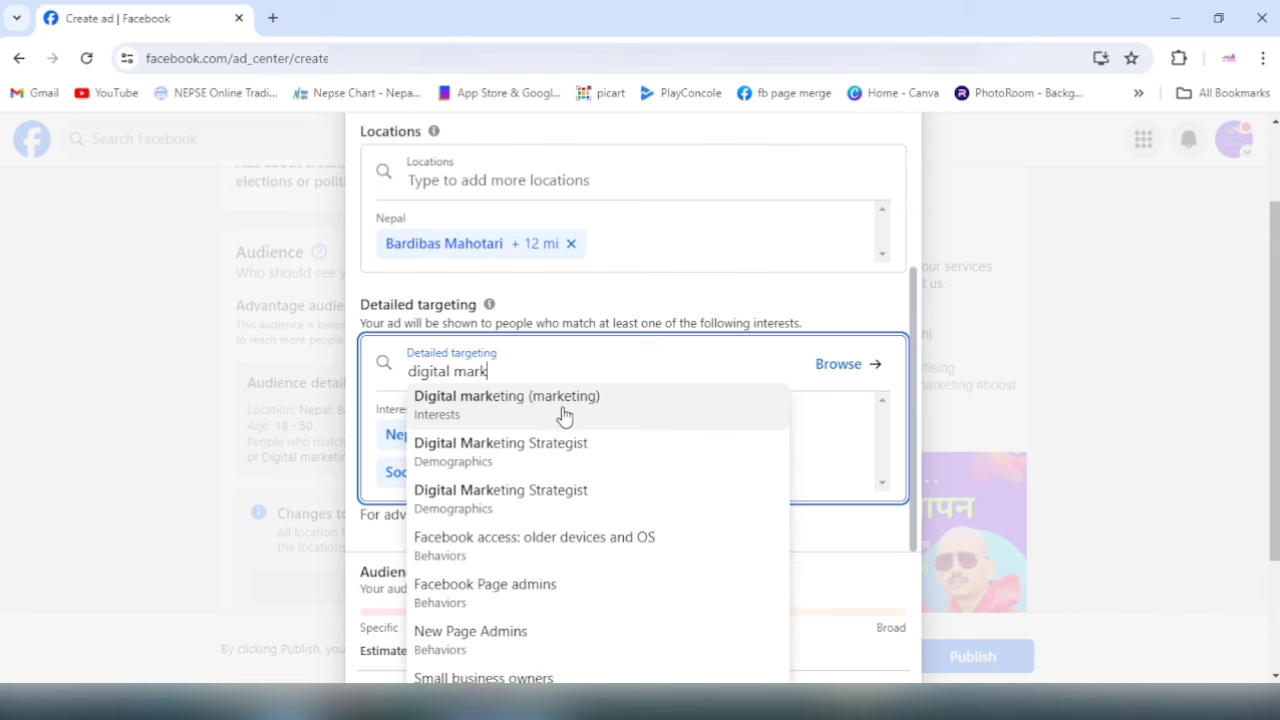
click(566, 414)
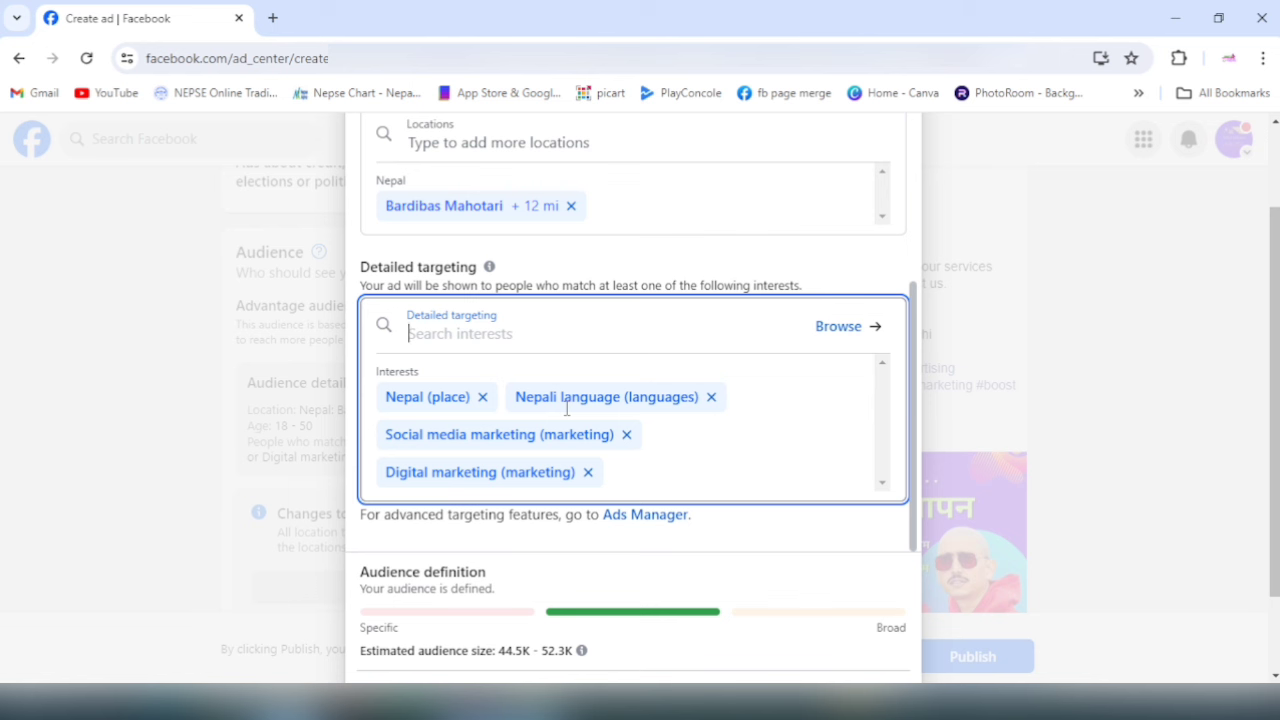
click(983, 360)
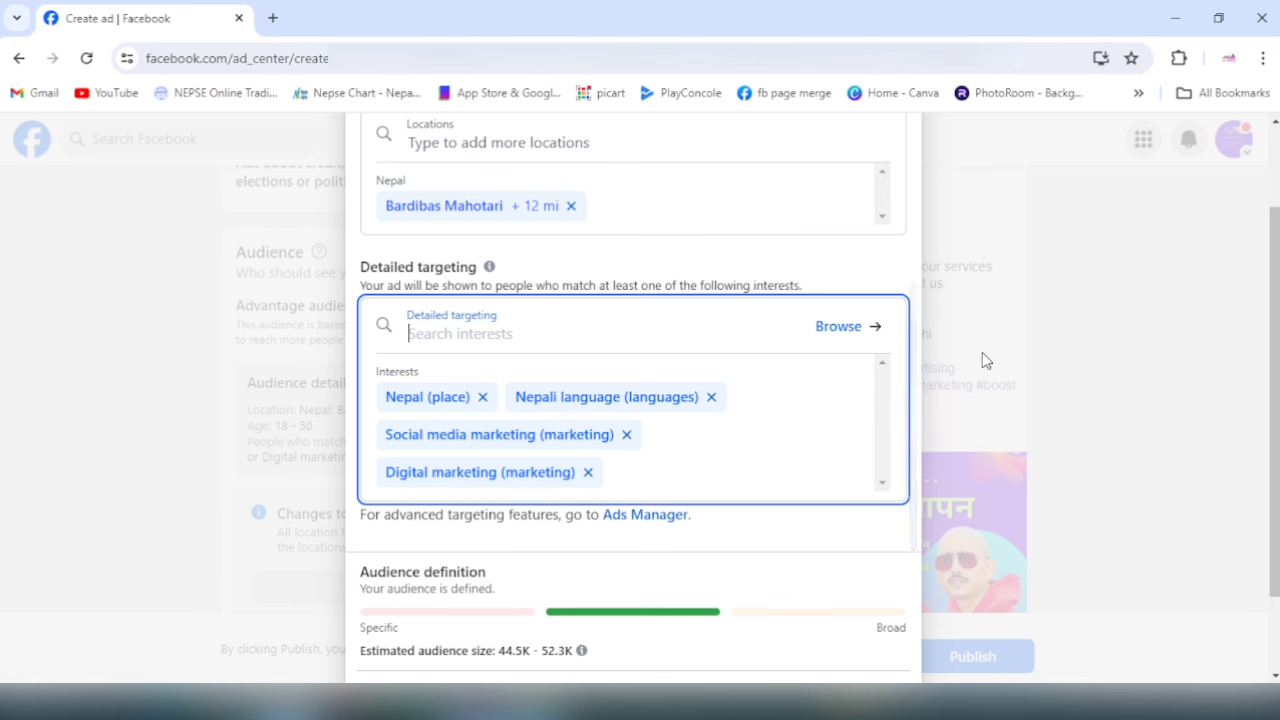
click(749, 376)
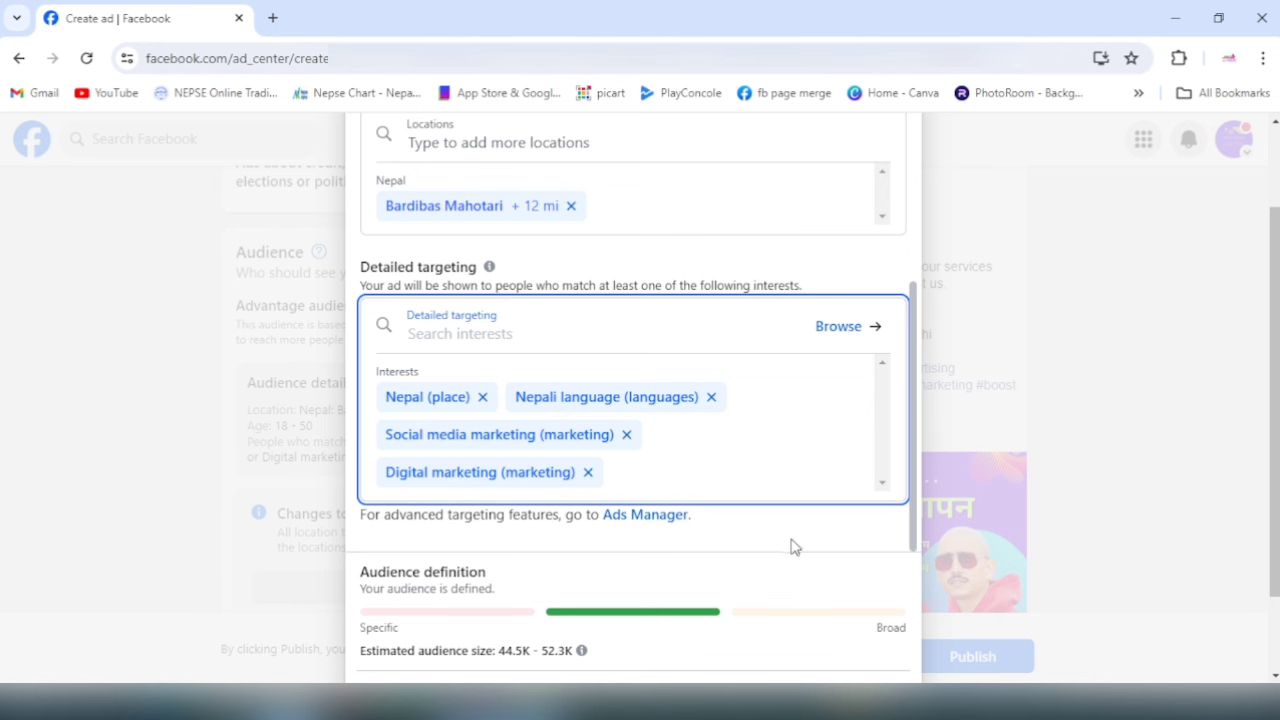
scroll(1083, 350, down, 1)
scroll(1083, 350, down, 1)
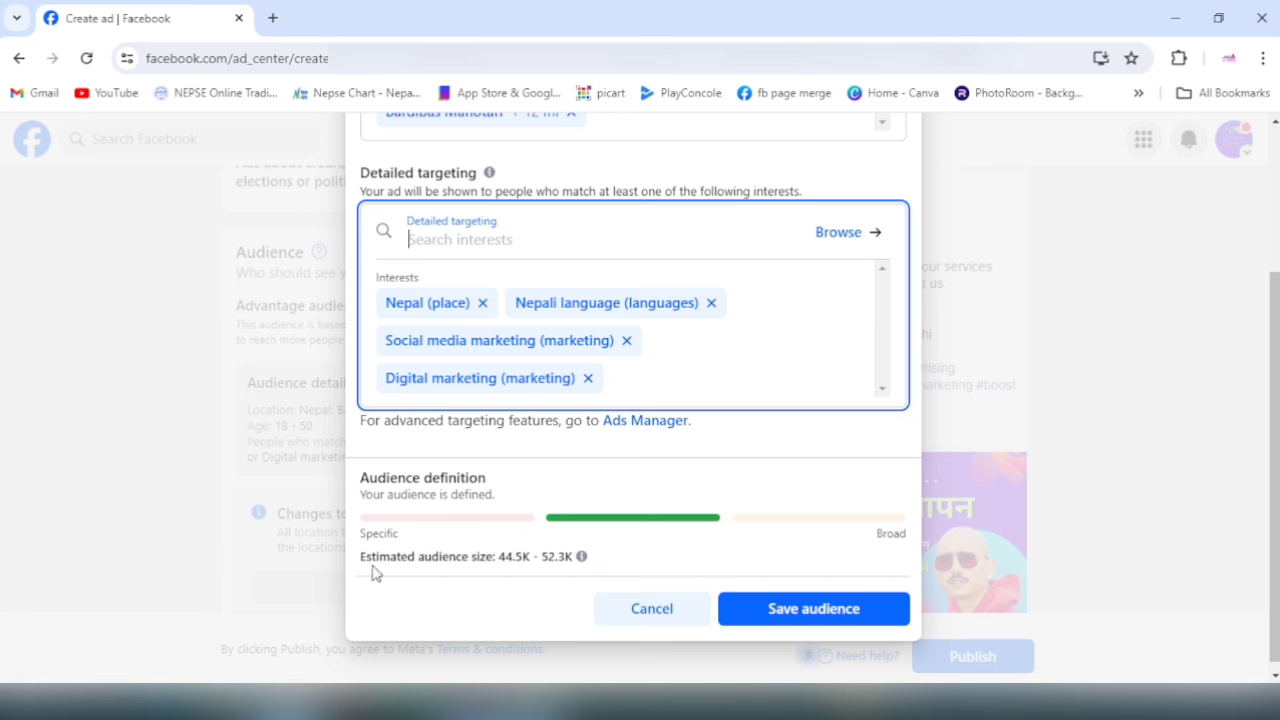
Save the edited audience: Bardibas Mahotari +12 mi, ages 18–50, with the four interests.
triple_click(494, 560)
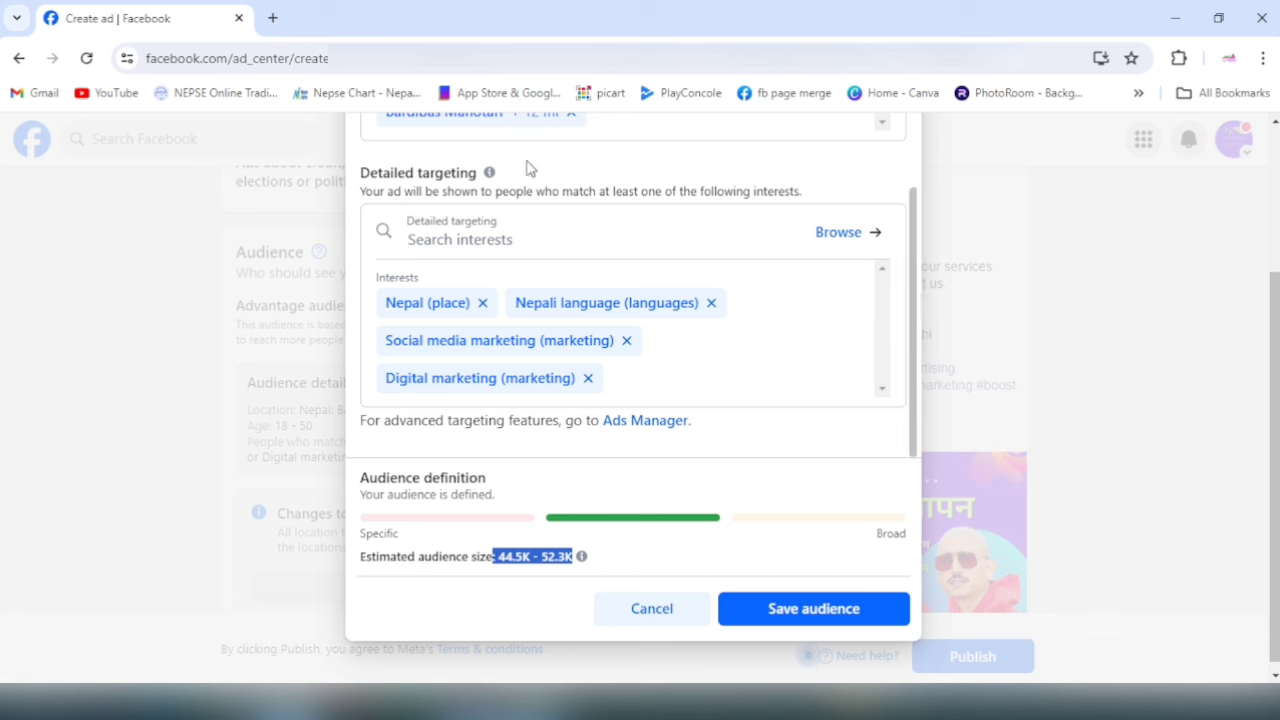
click(540, 578)
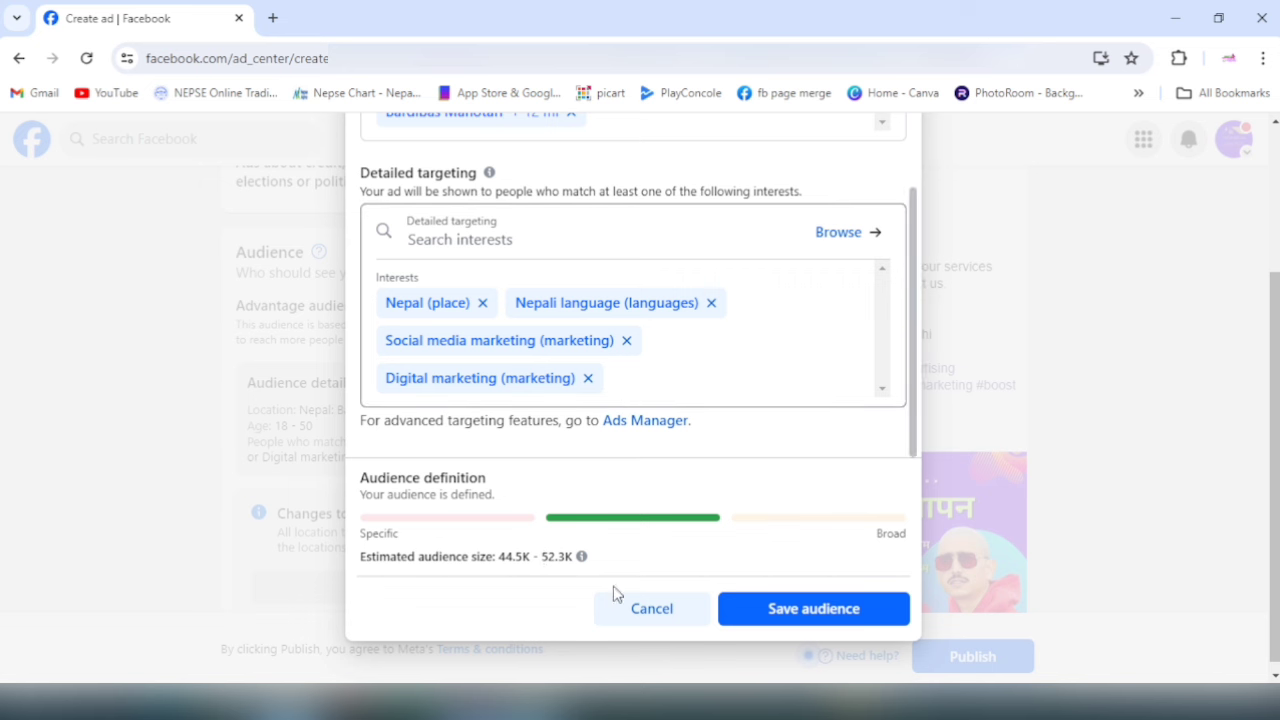
click(796, 620)
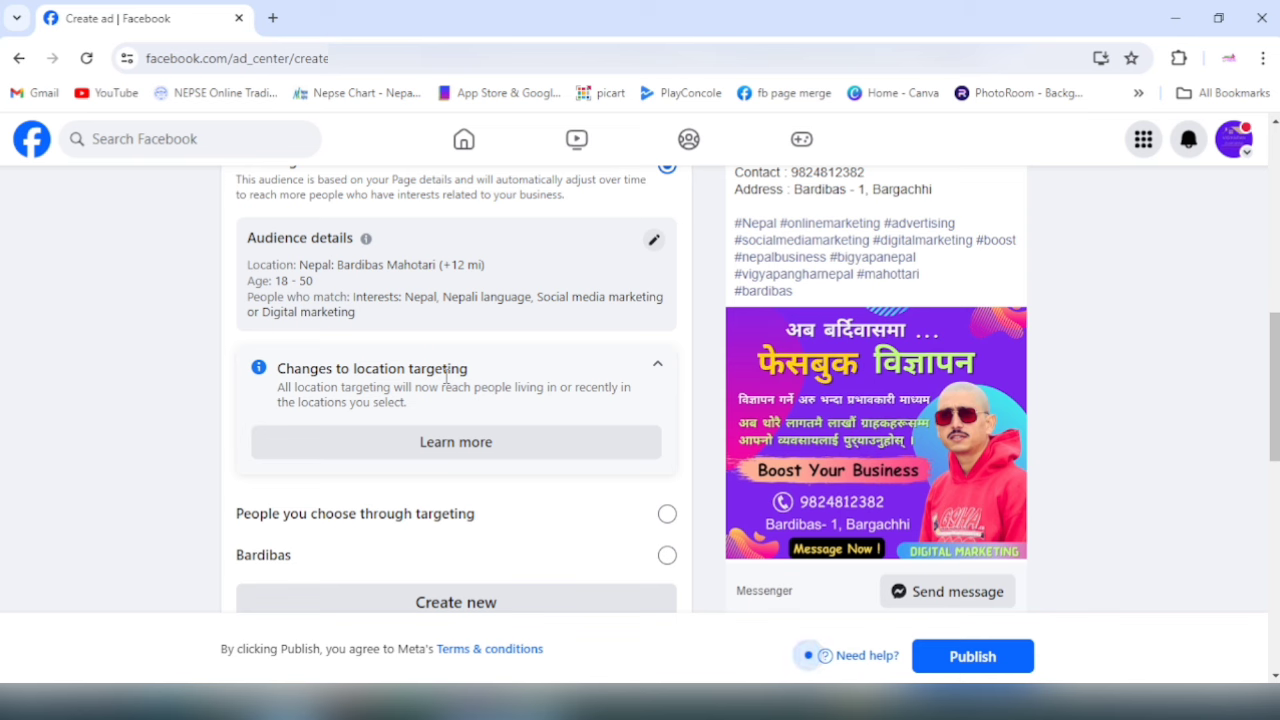
scroll(446, 376, down, 1)
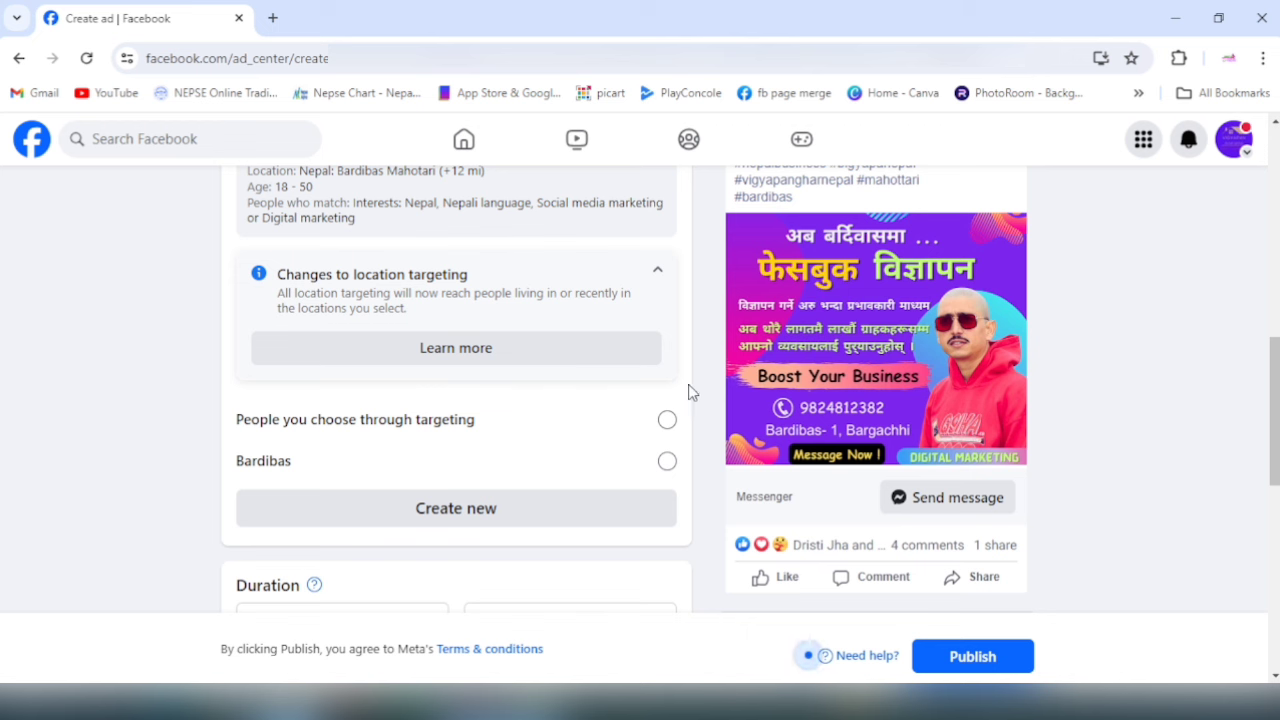
scroll(600, 434, down, 1)
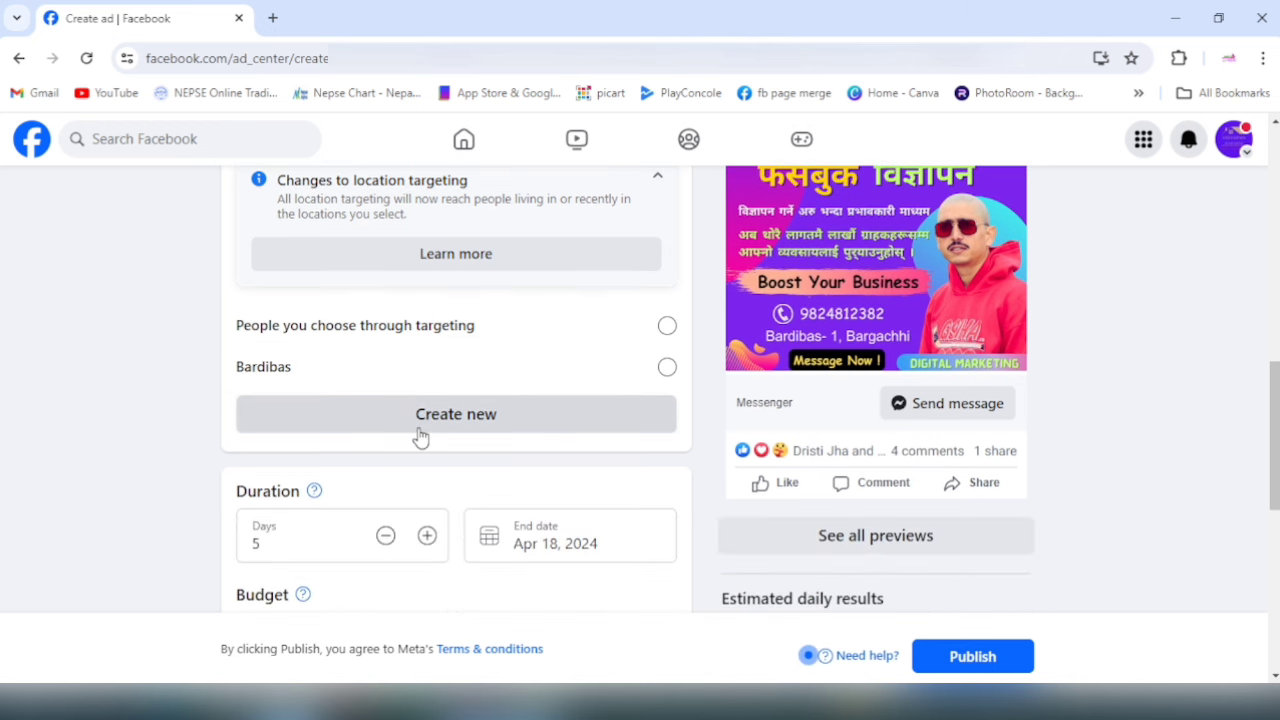
scroll(420, 437, down, 1)
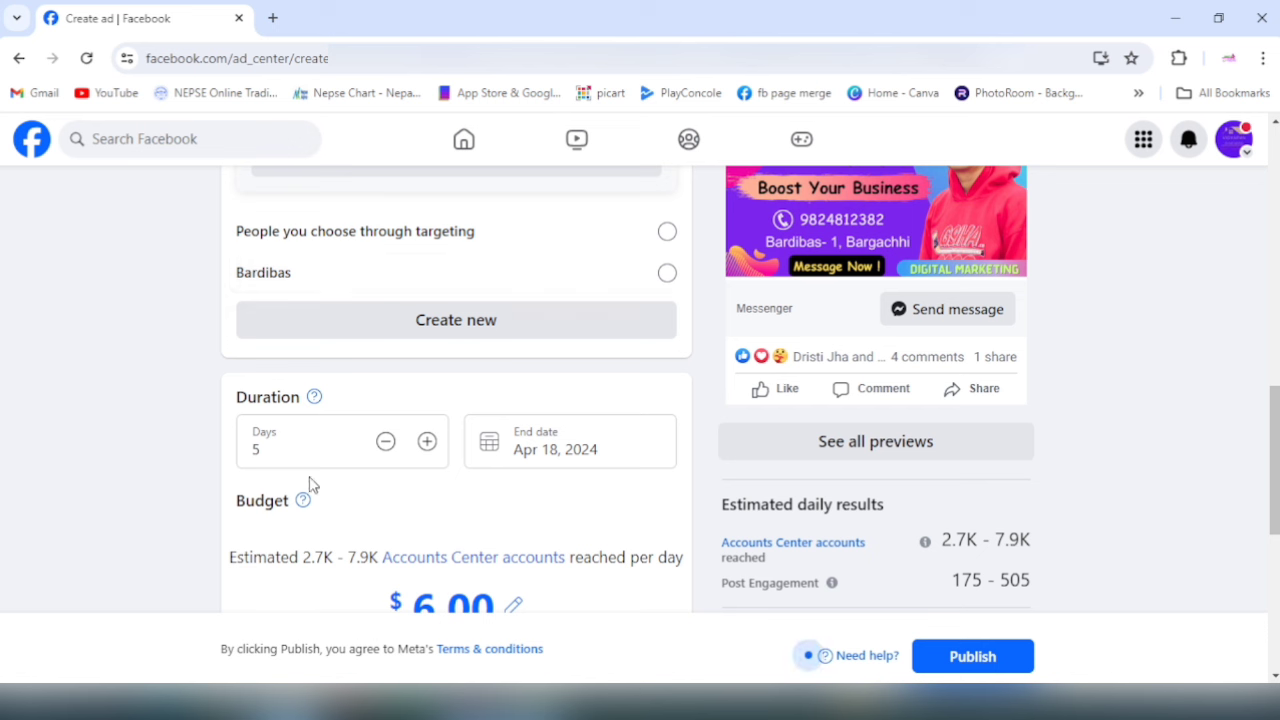
drag(234, 398, 297, 388)
Set the boost duration to 1 day.
click(408, 400)
click(351, 449)
key(BackSpace)
text(1)
Lower the daily budget slider to its minimum of $1.00.
scroll(323, 372, down, 1)
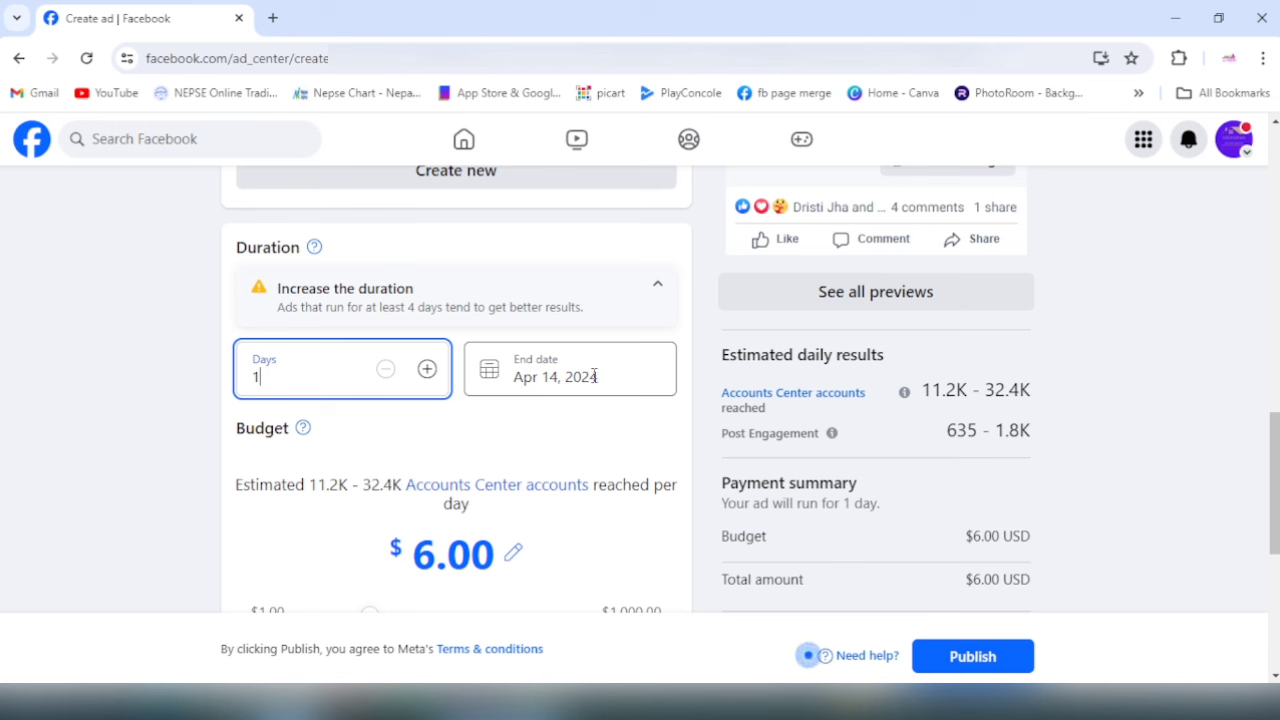
scroll(463, 446, down, 1)
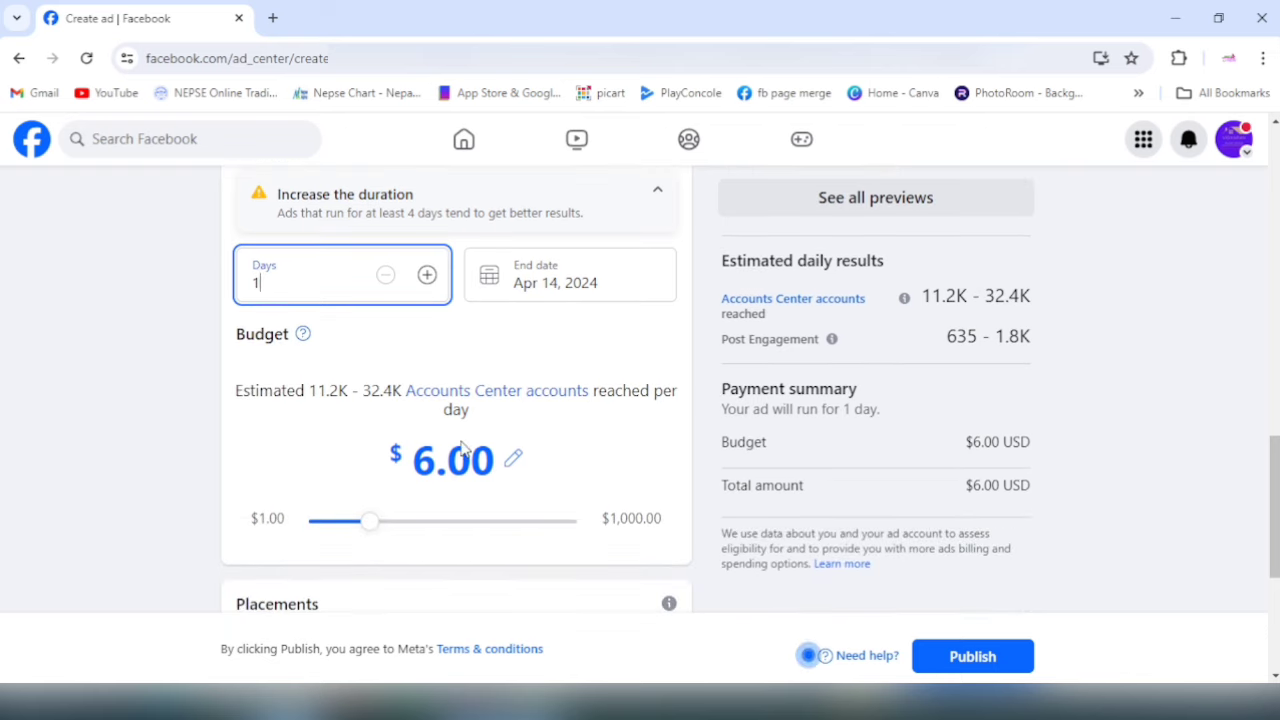
drag(237, 337, 298, 348)
click(387, 345)
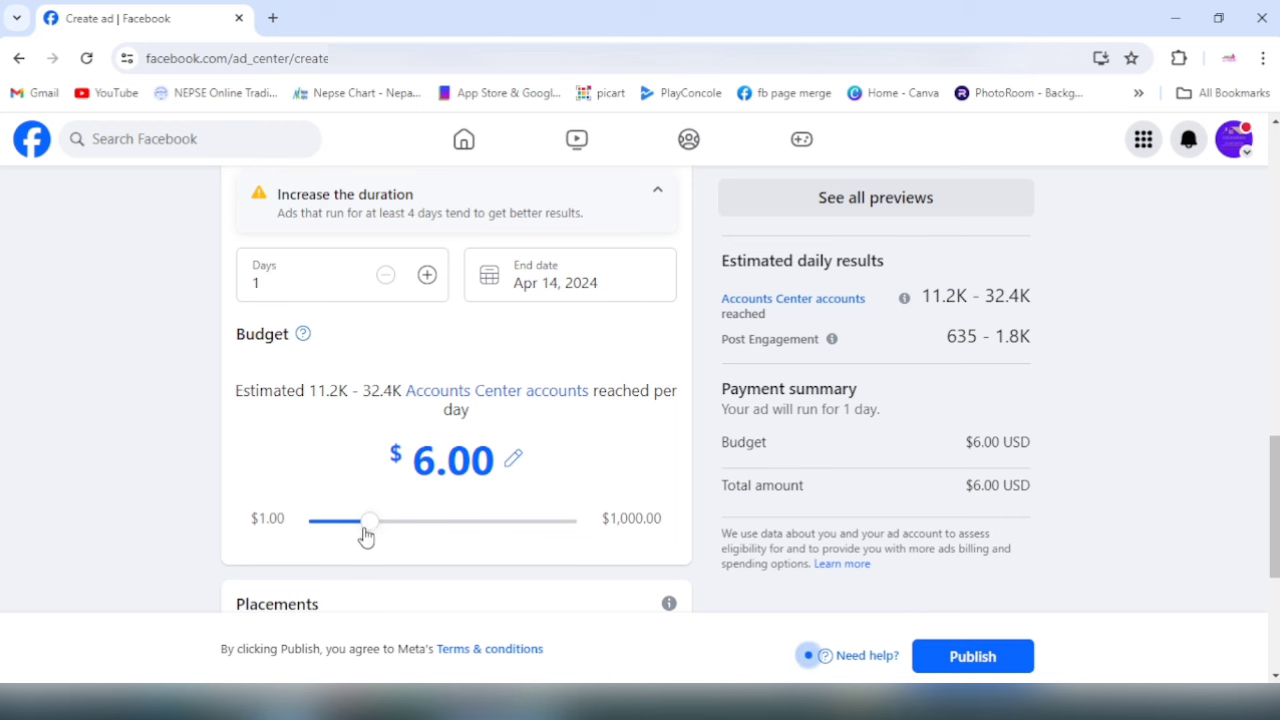
drag(363, 534, 303, 520)
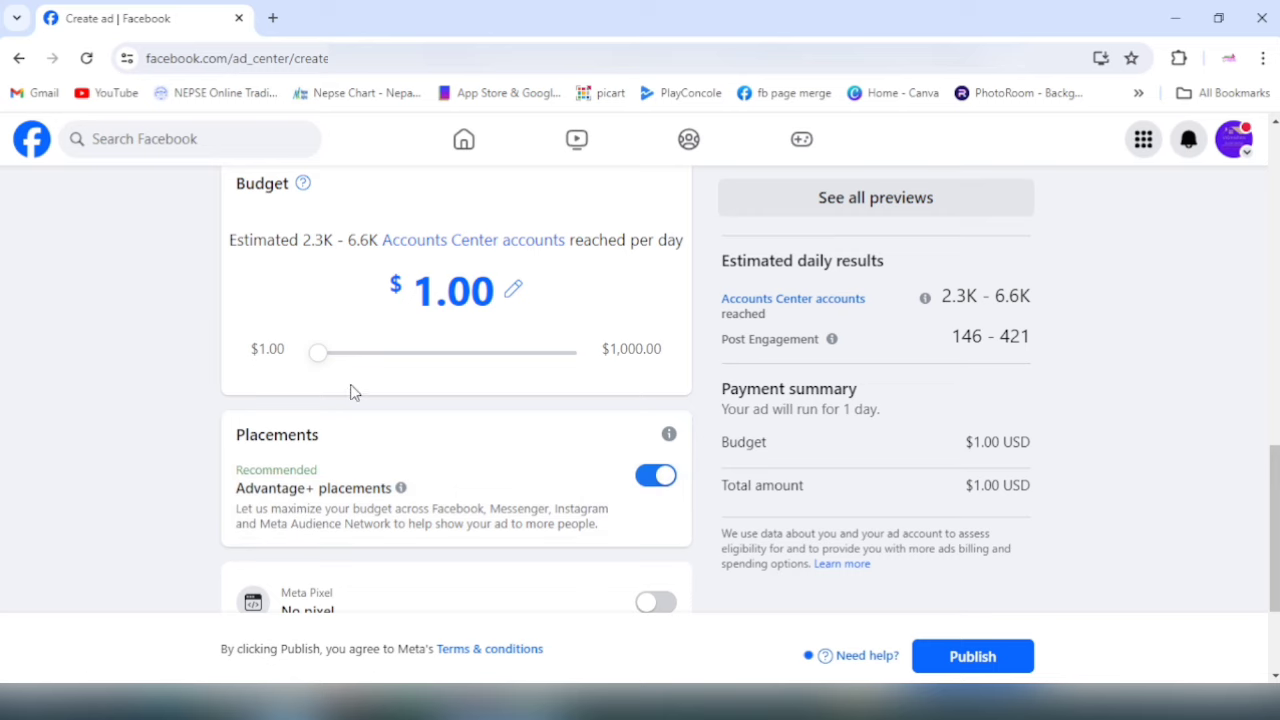
scroll(370, 396, up, 2)
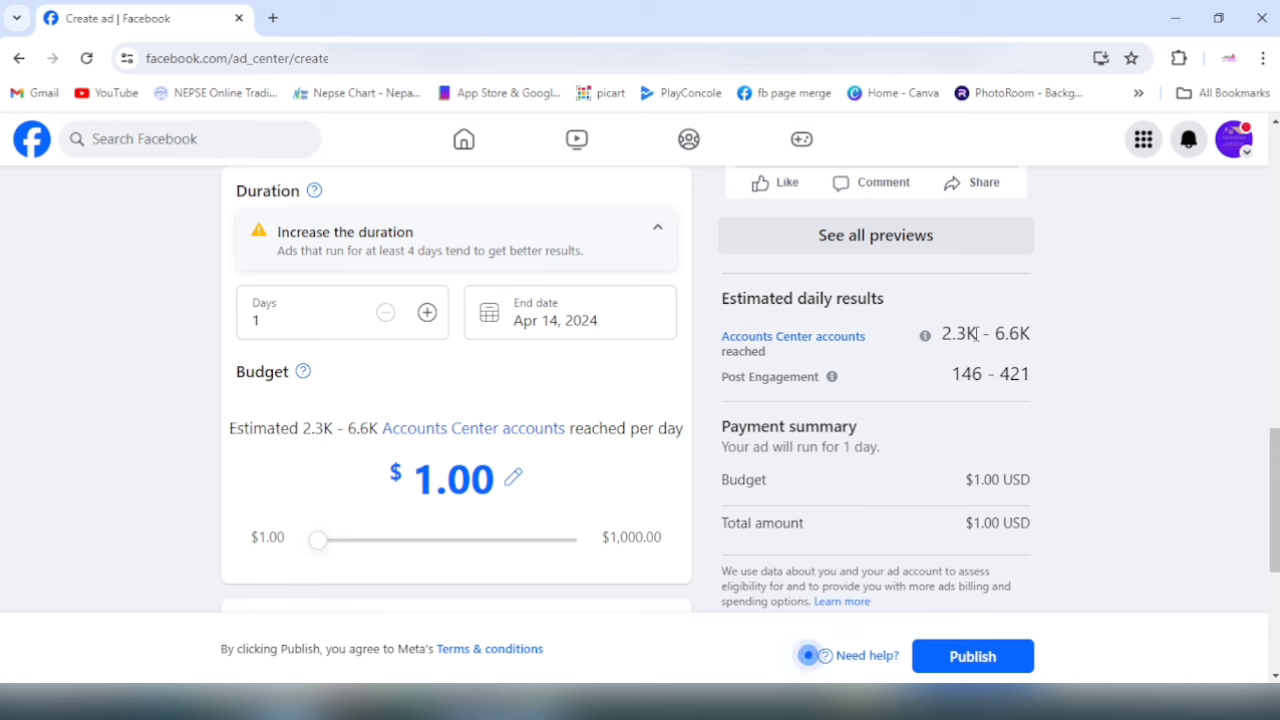
mouse_move(944, 333)
mouse_down()
mouse_move(1035, 340)
mouse_move(943, 333)
mouse_up()
click(964, 340)
drag(957, 373, 1035, 380)
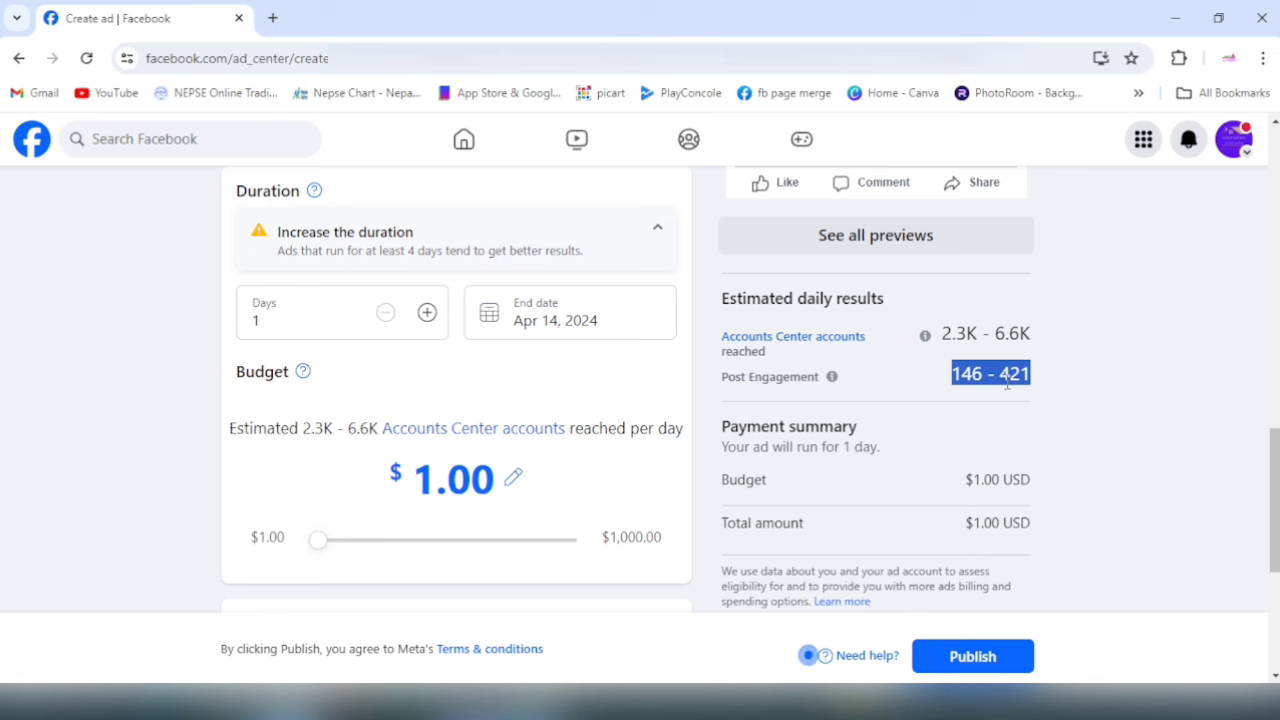
click(1007, 383)
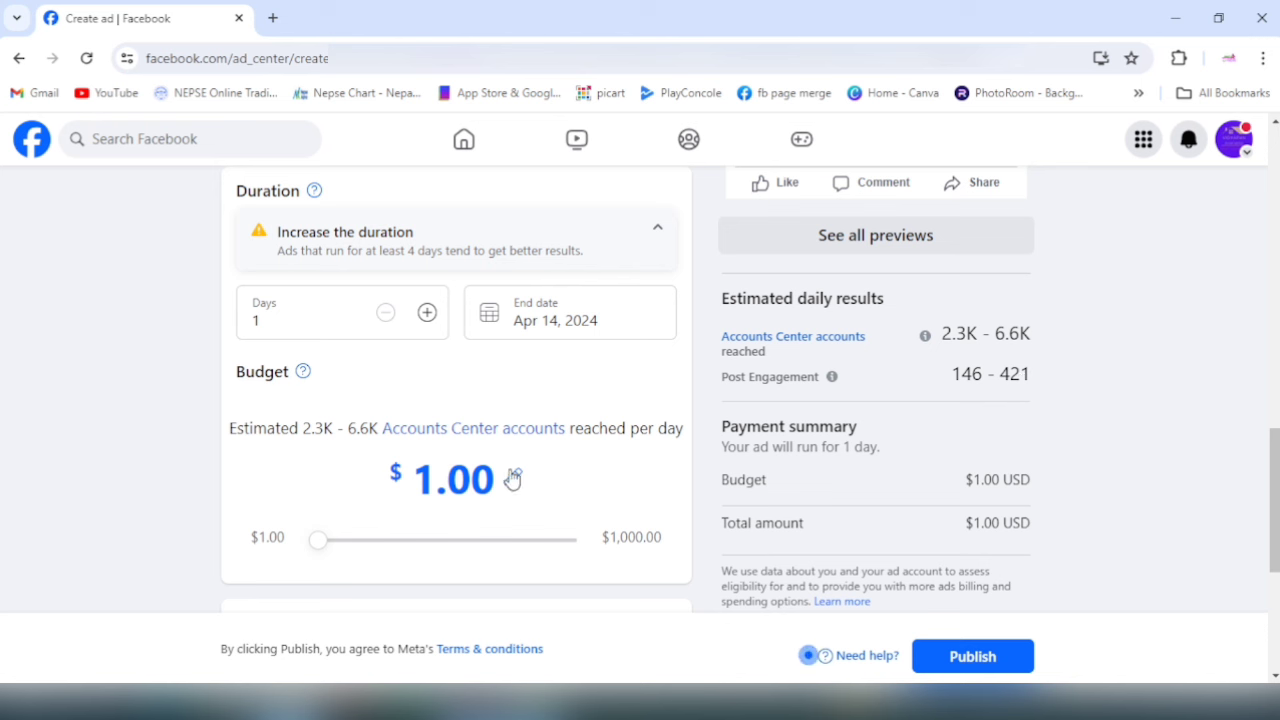
scroll(567, 380, down, 1)
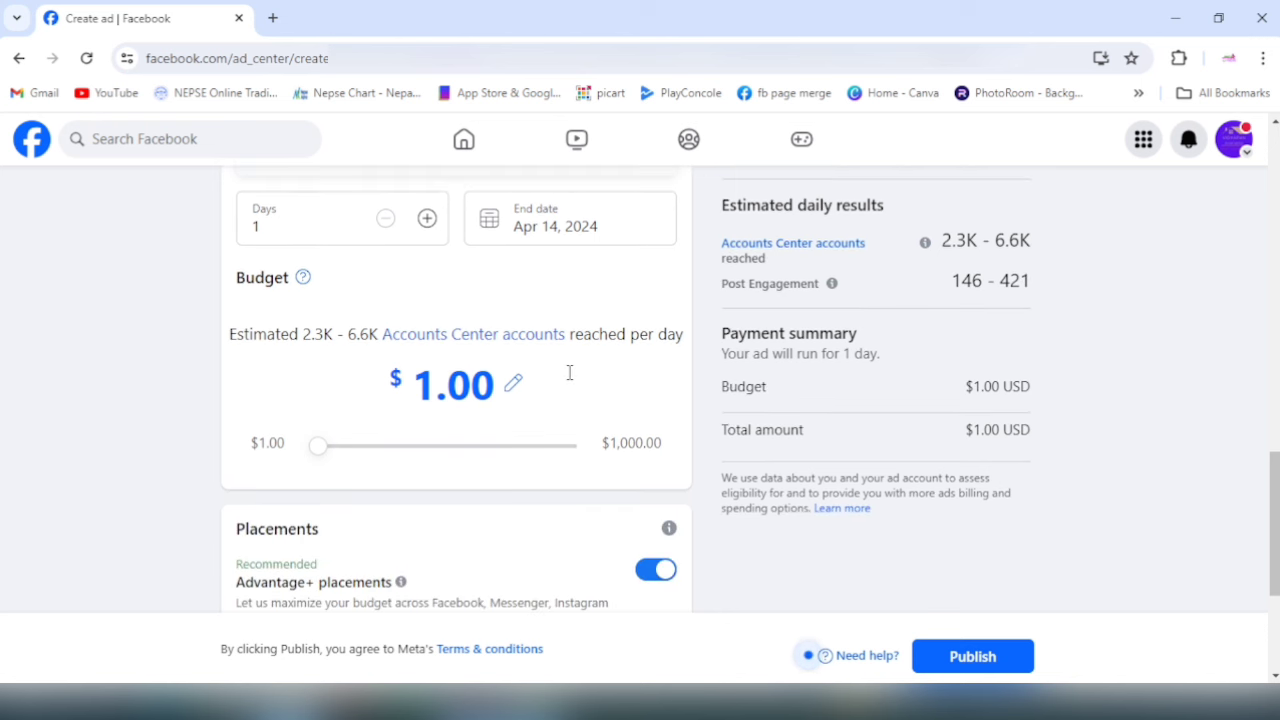
scroll(569, 380, down, 1)
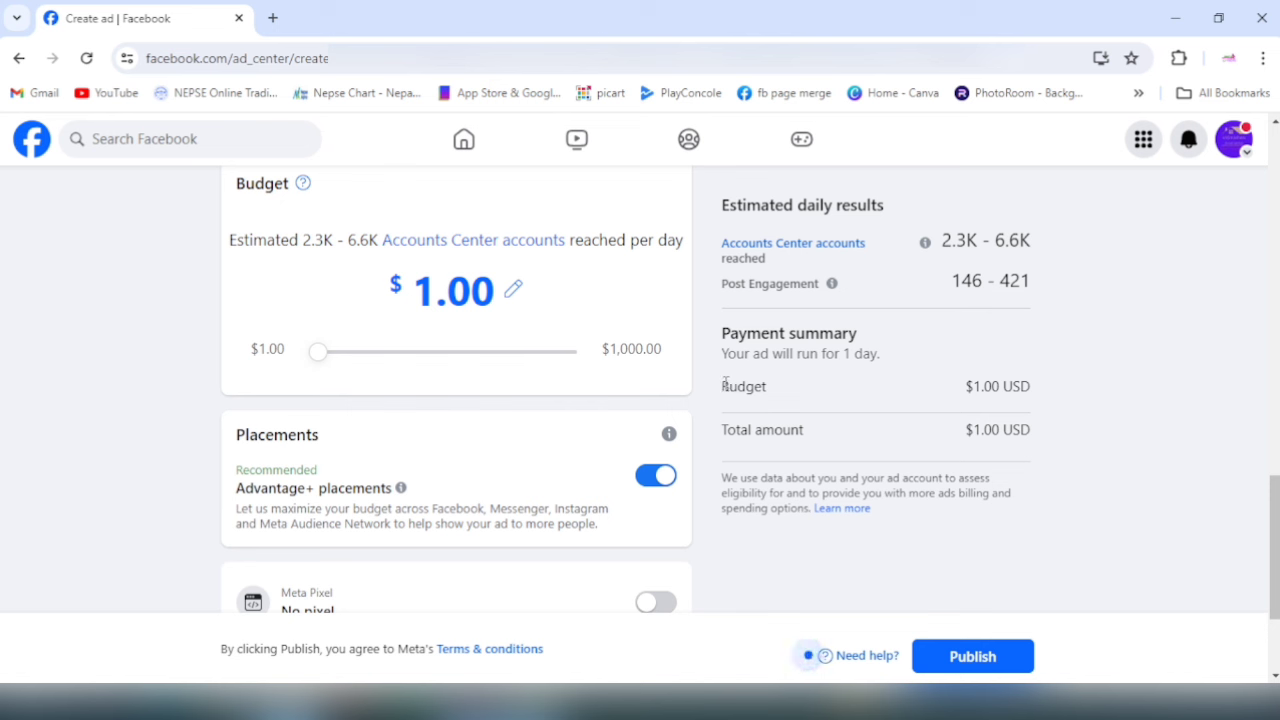
drag(725, 382, 856, 396)
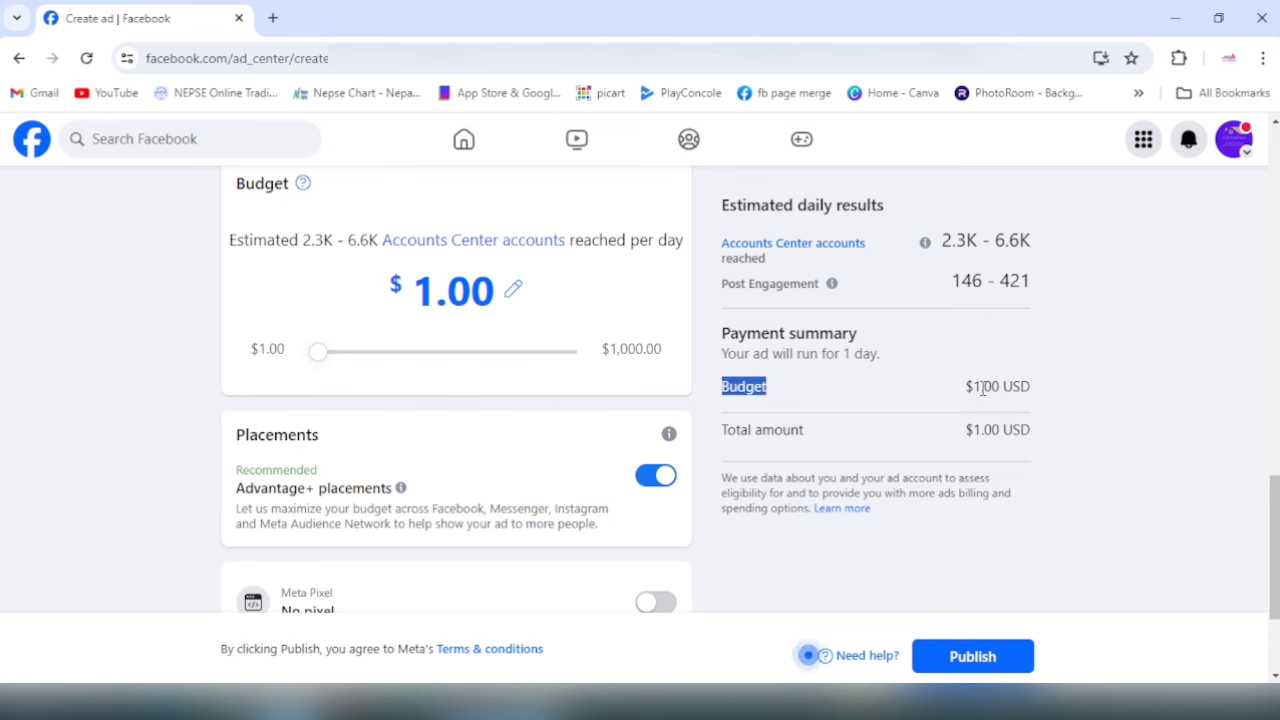
drag(982, 388, 1034, 437)
click(920, 418)
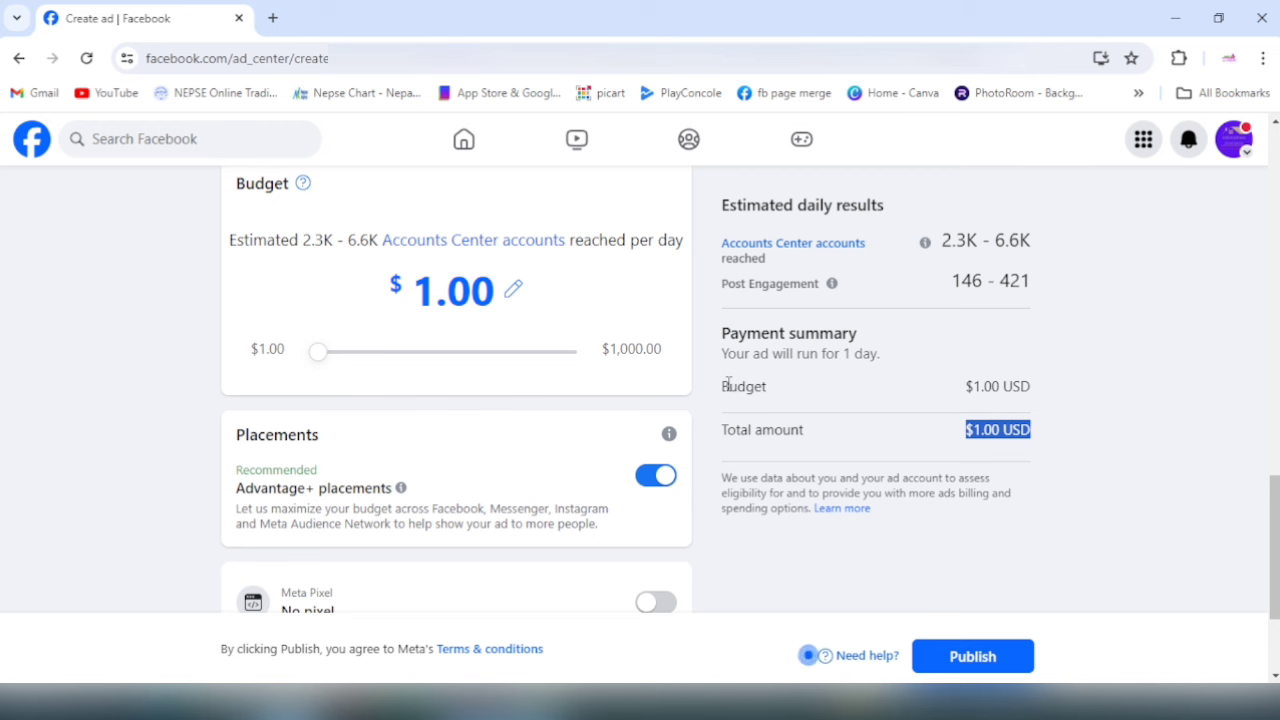
click(881, 450)
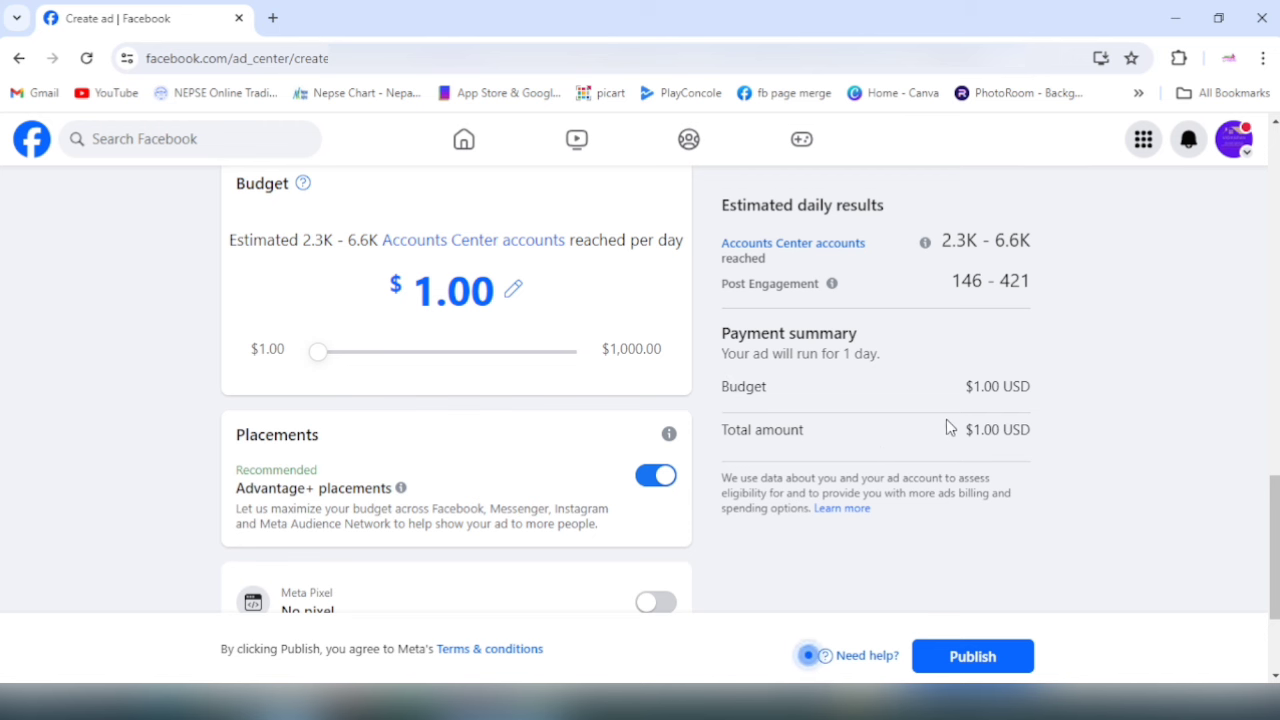
scroll(940, 440, down, 1)
drag(966, 430, 1037, 440)
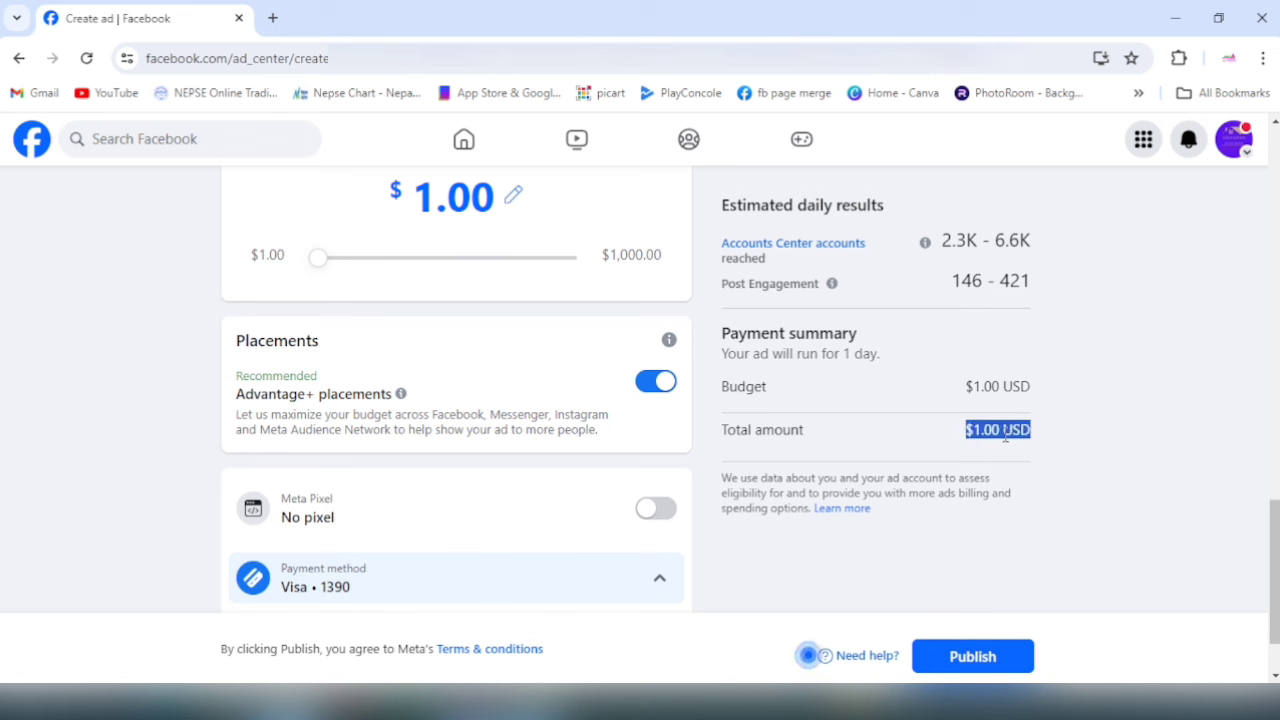
click(944, 430)
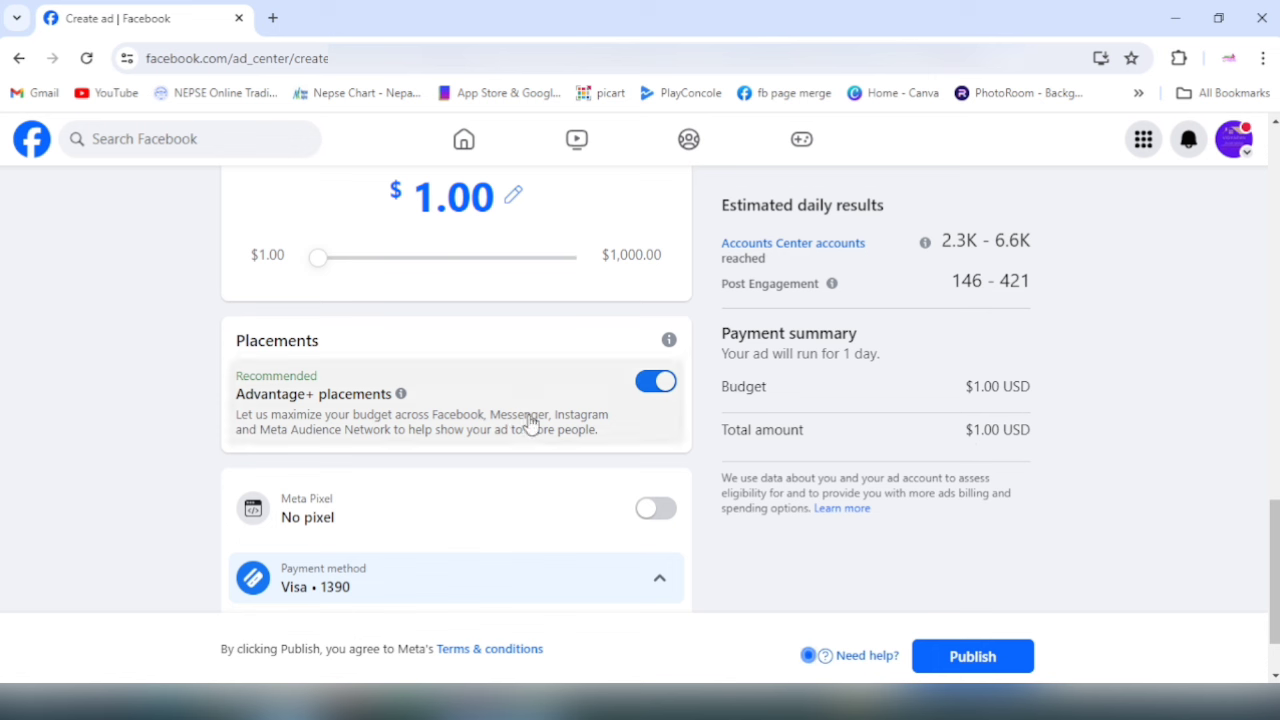
scroll(517, 486, up, 1)
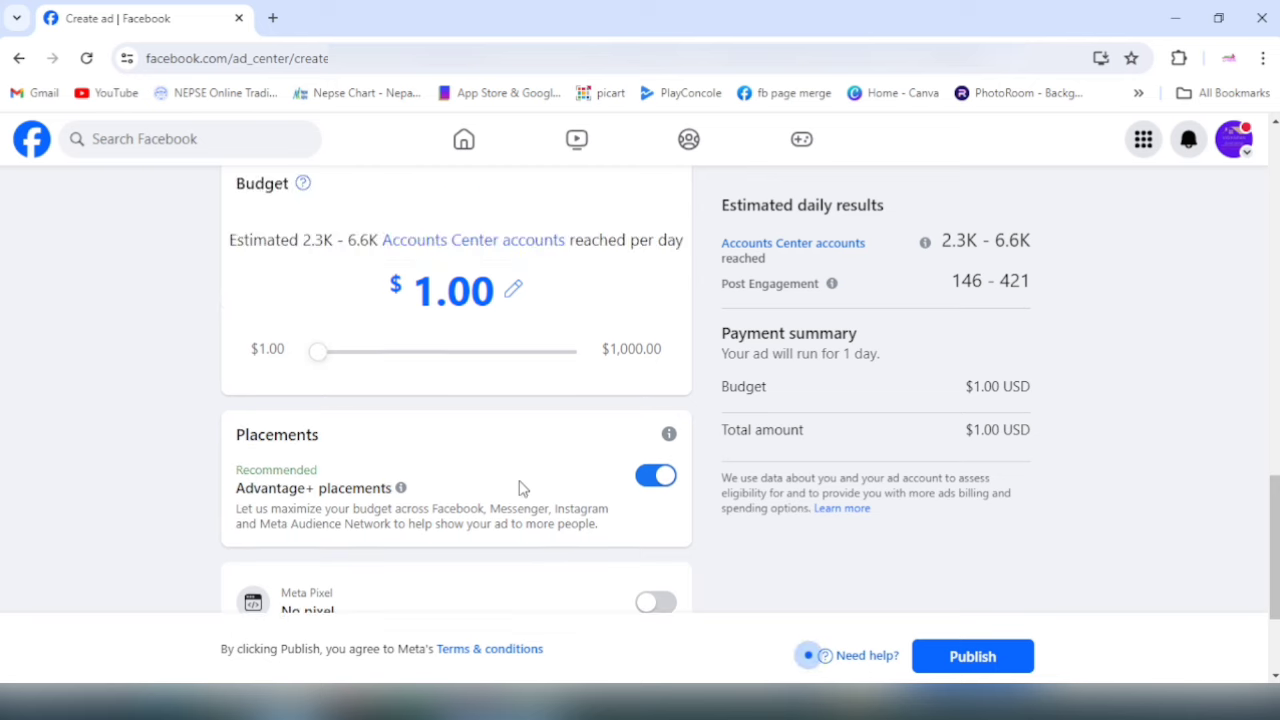
scroll(520, 488, down, 1)
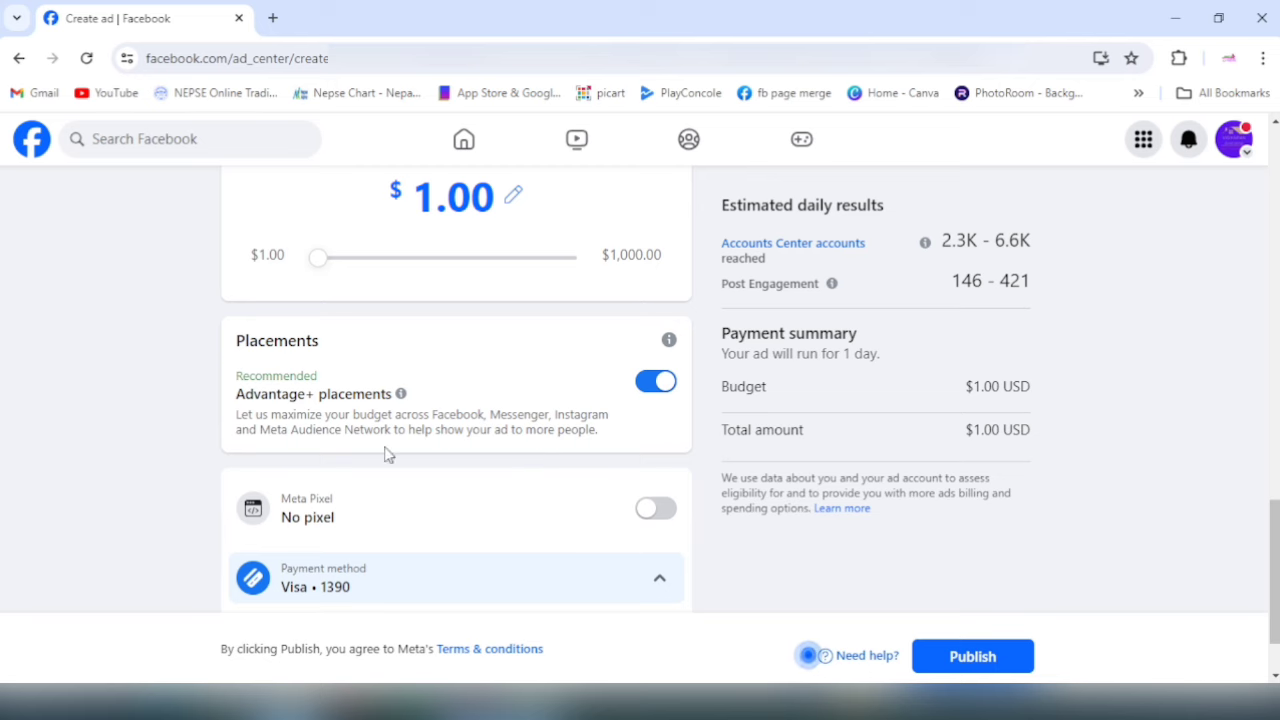
scroll(380, 414, down, 1)
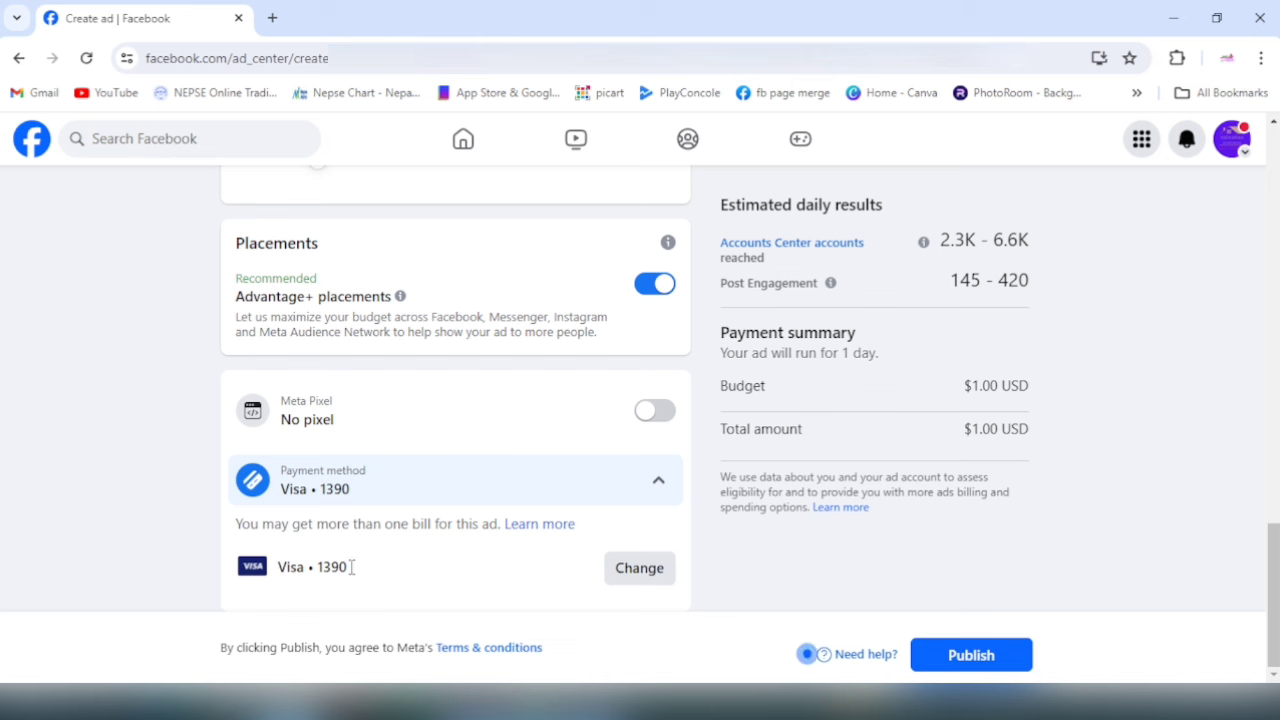
Change the payment method to a new debit or credit card and continue to the card form.
click(645, 578)
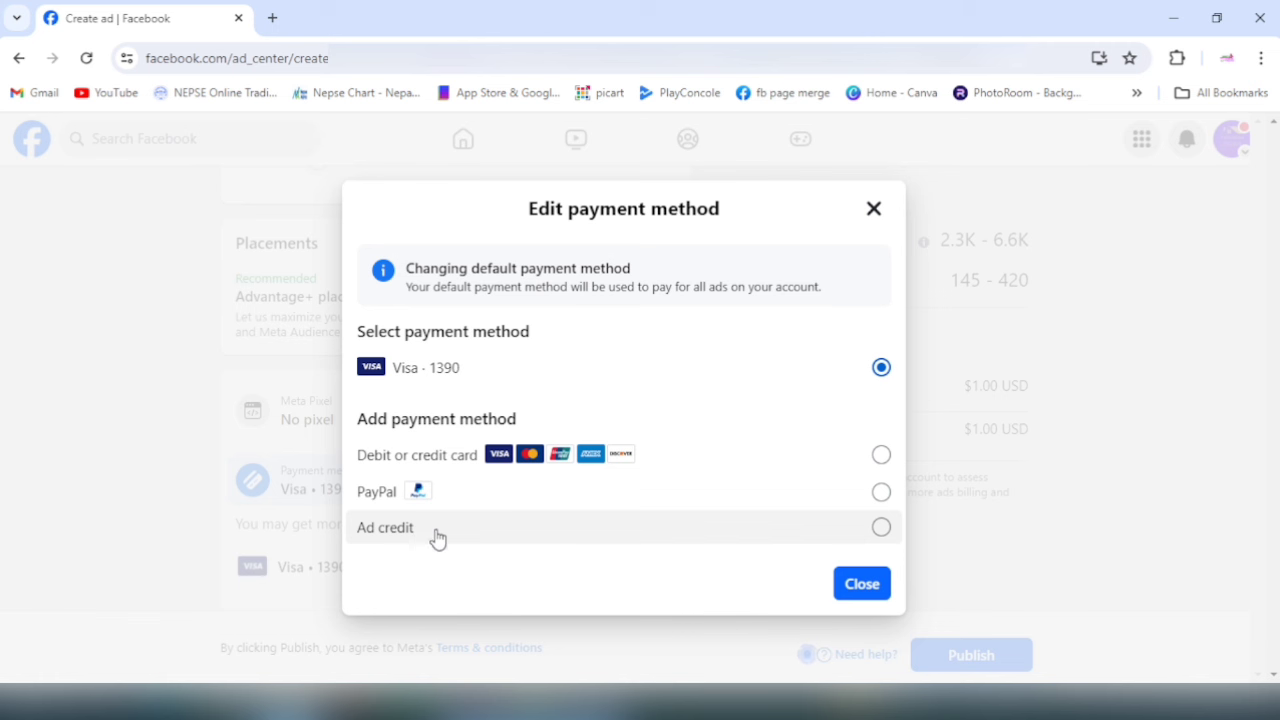
click(883, 460)
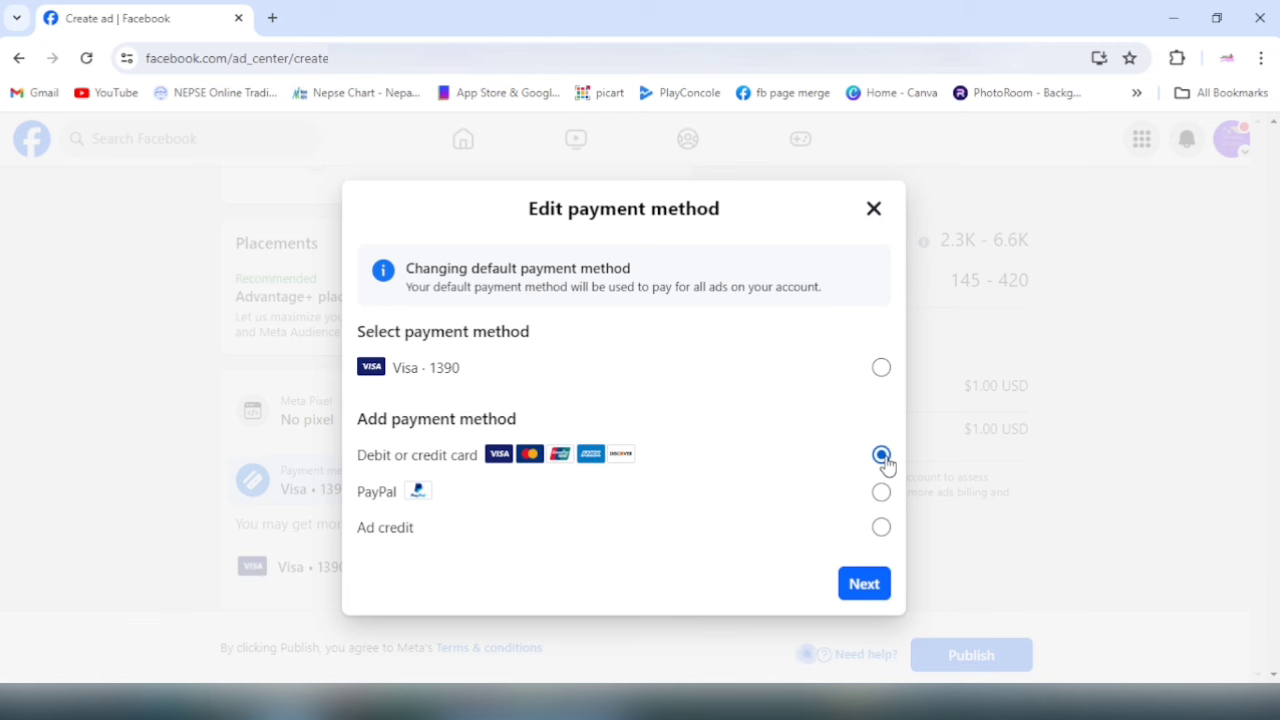
click(866, 585)
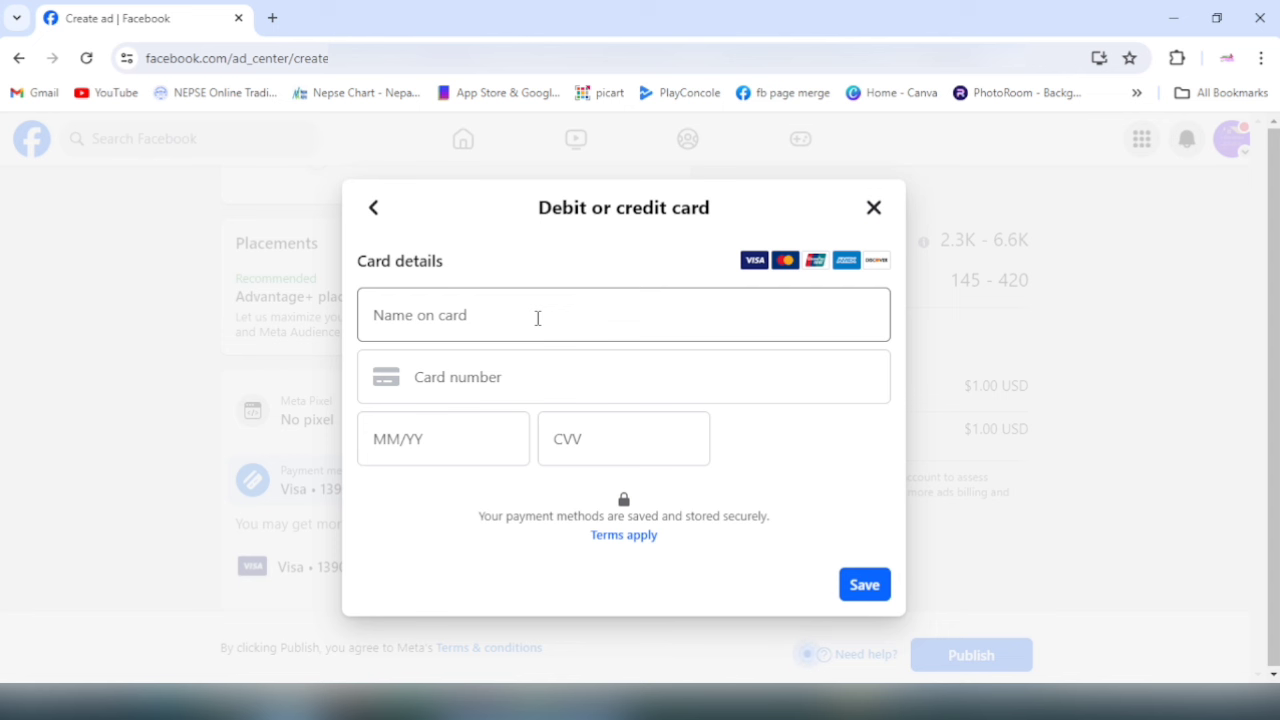
Fill in the cardholder's full name in Name on card, fixing a typo along the way.
click(537, 318)
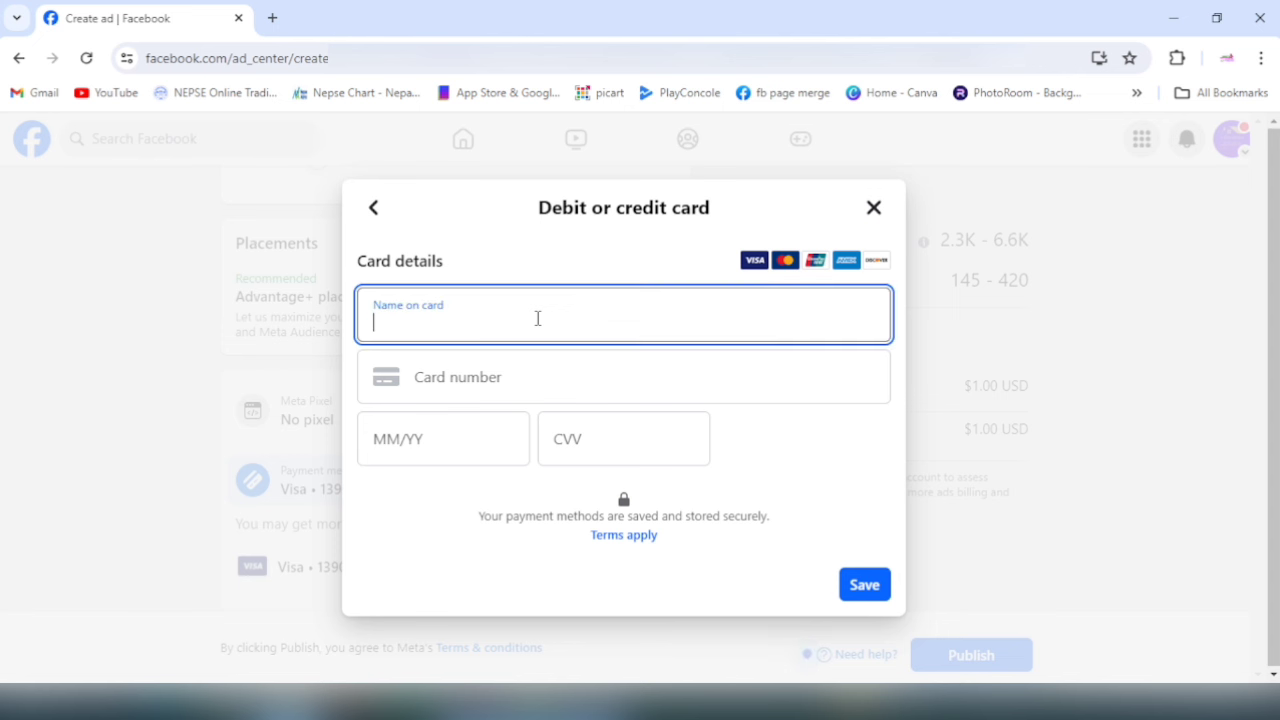
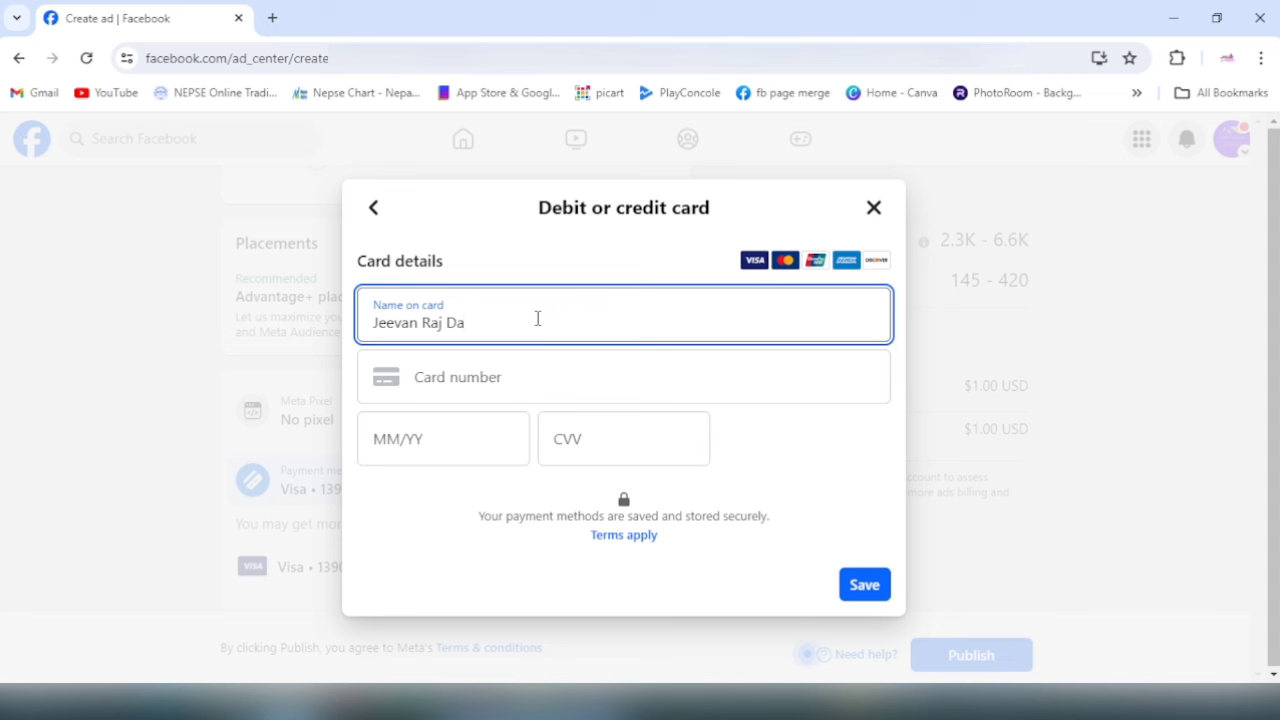
click(575, 376)
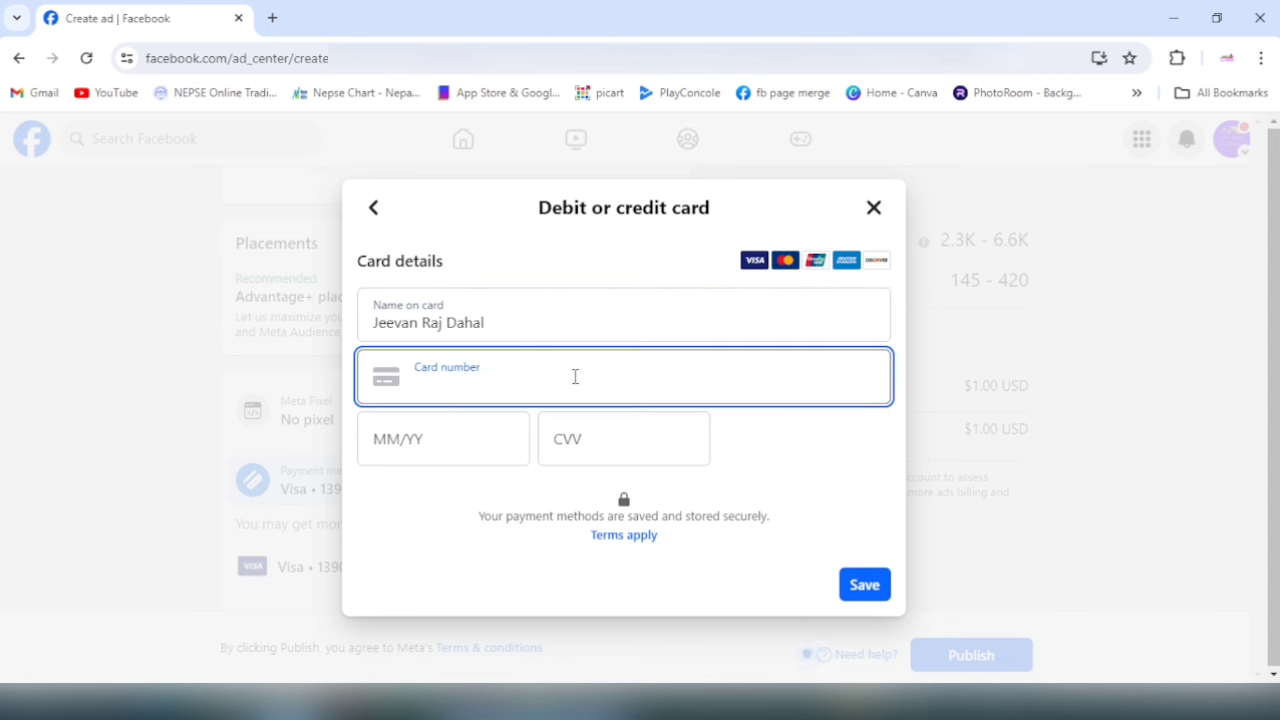
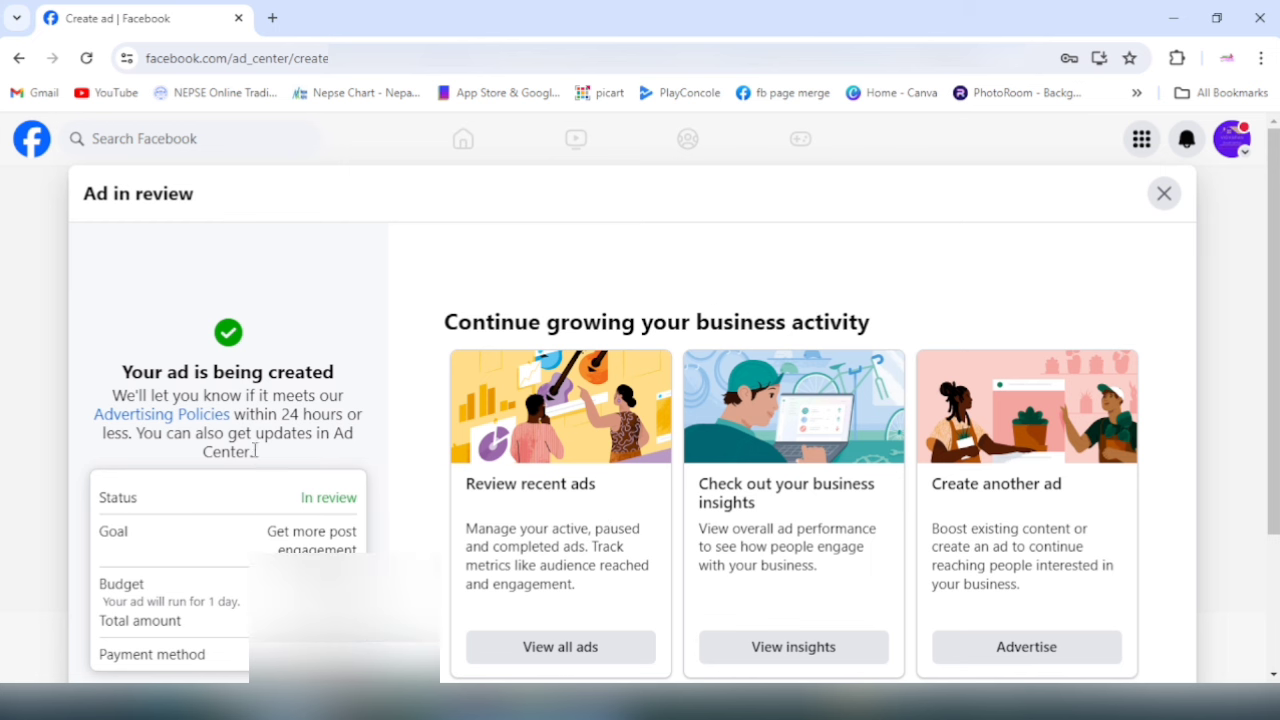
Leave the Ad in review confirmation for the Ad Center dashboard showing $0.00 spent on 1 ad.
scroll(145, 503, down, 1)
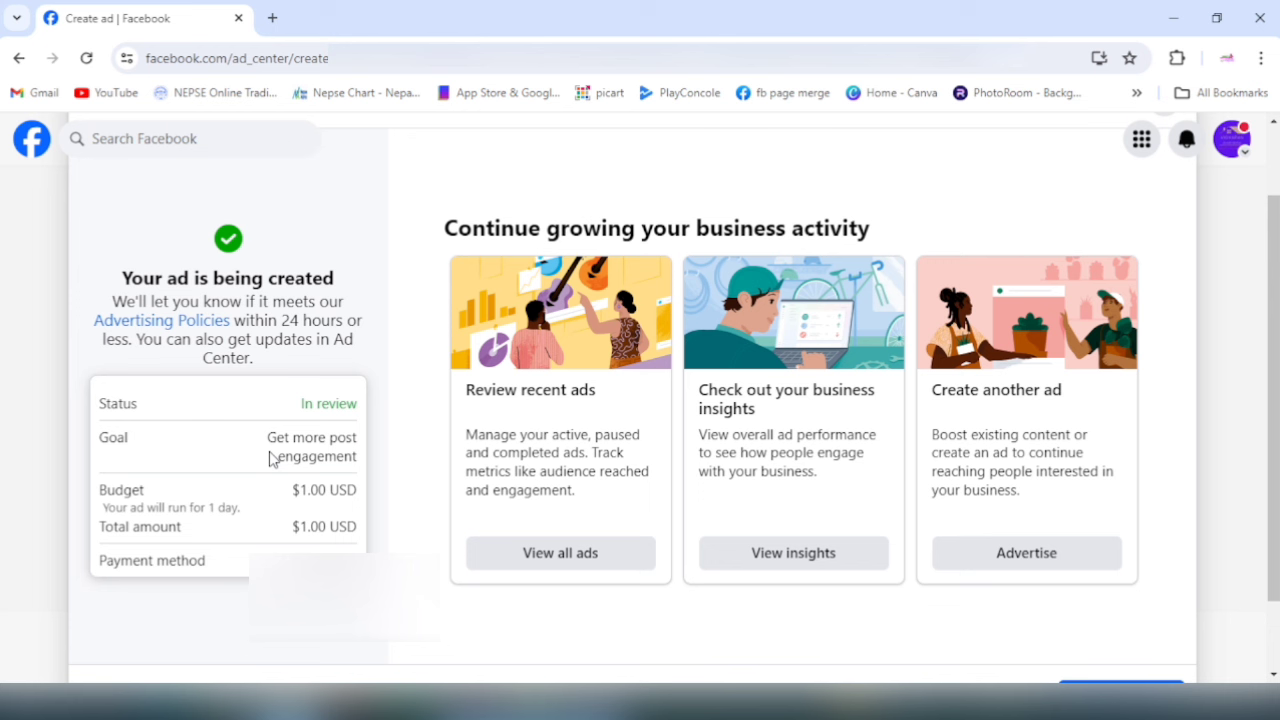
drag(270, 458, 373, 467)
click(311, 482)
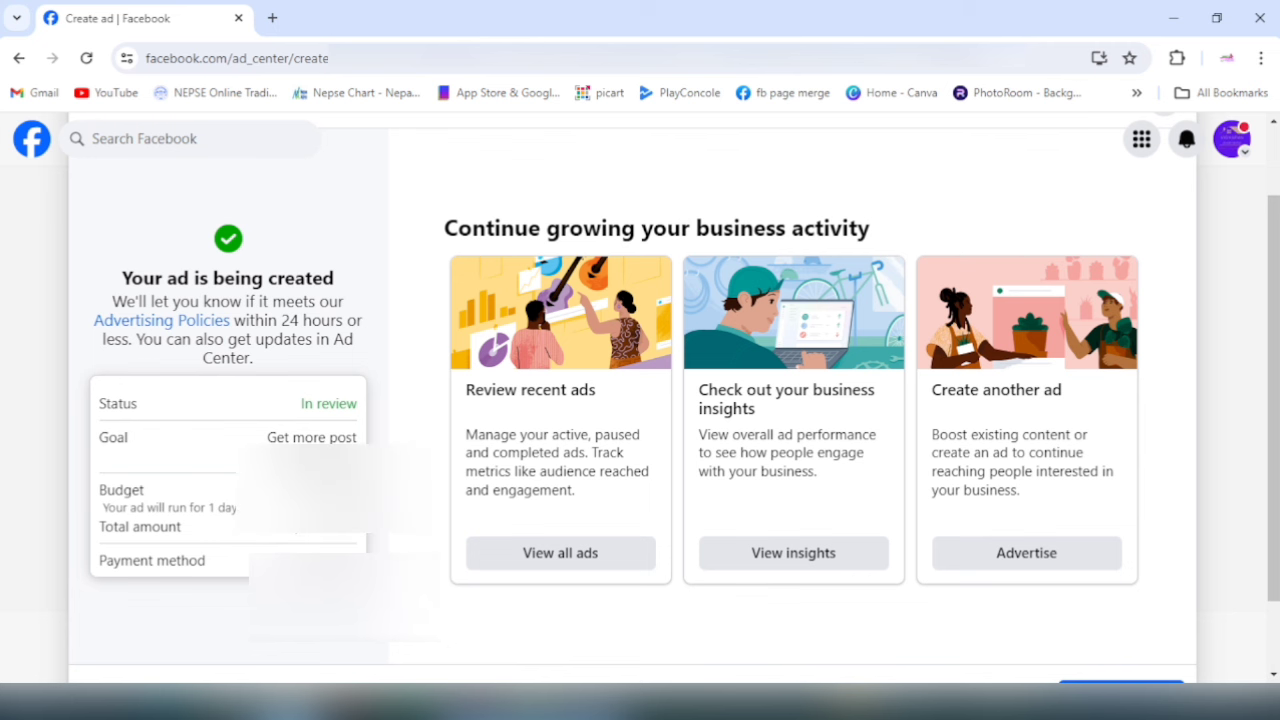
scroll(1033, 652, down, 1)
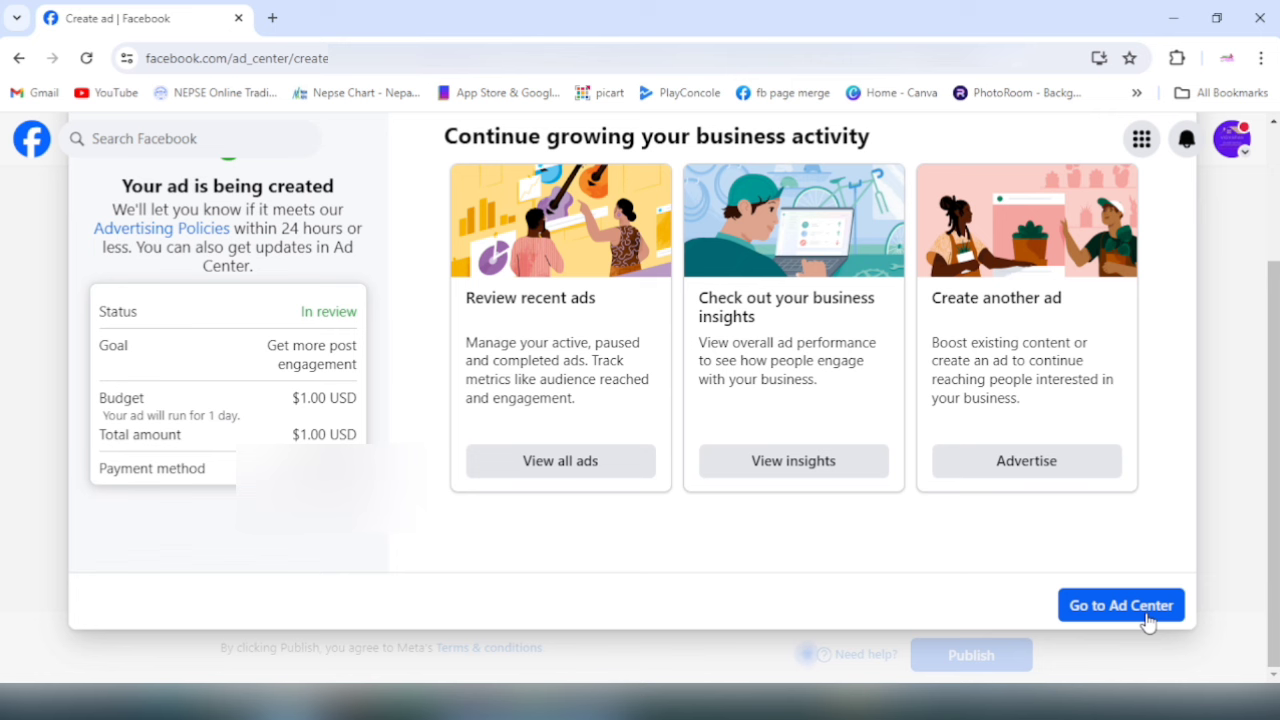
click(1147, 615)
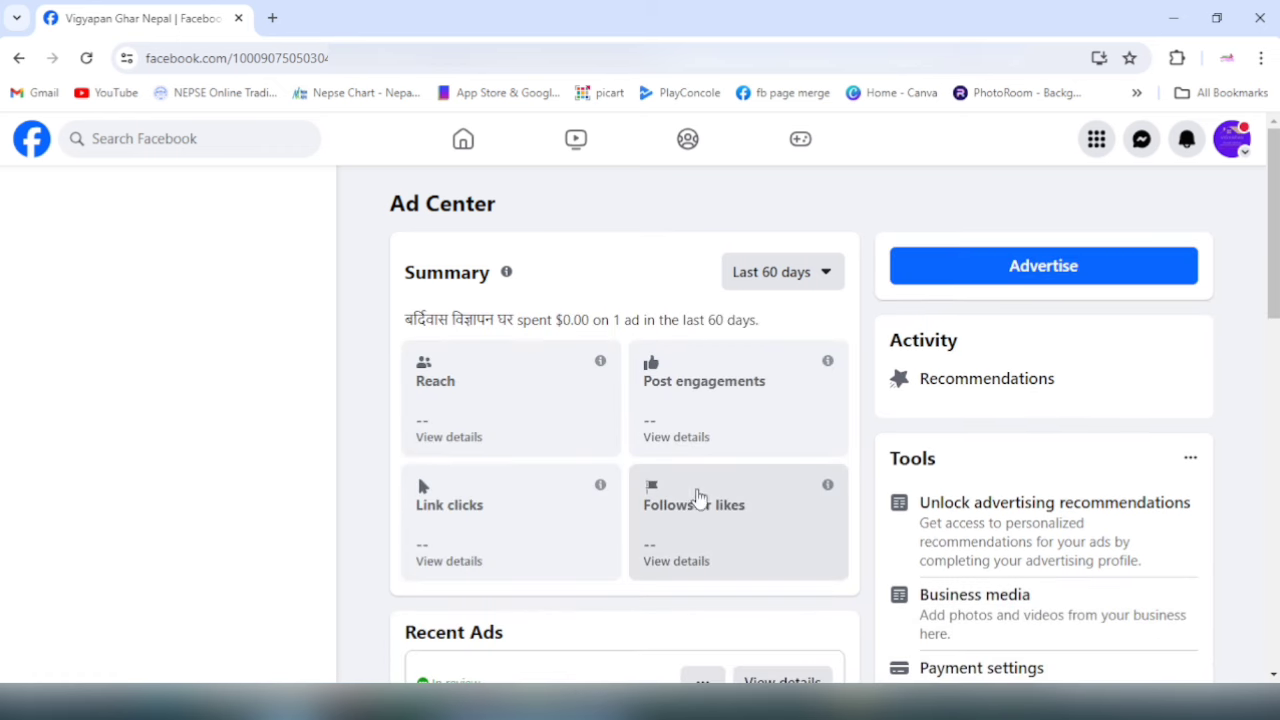
Check that the new Post engagements ad in Recent Ads shows In review, $0.00 of $1.00.
scroll(694, 460, down, 4)
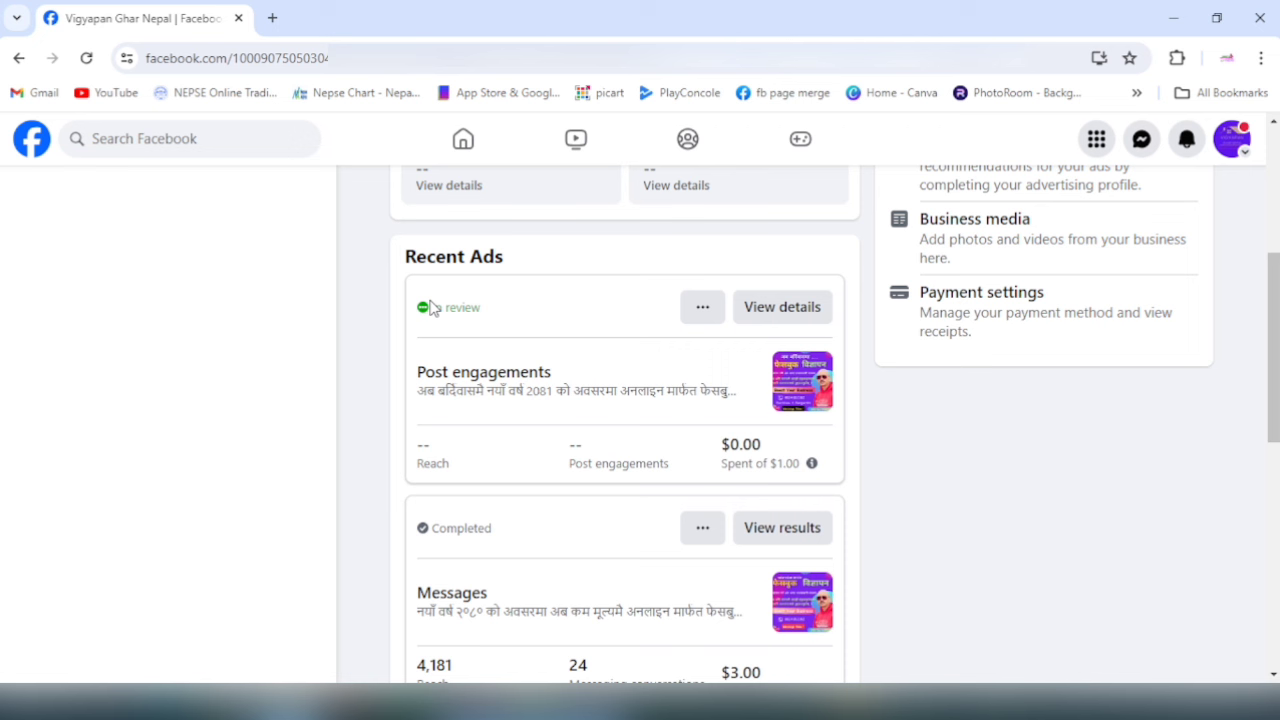
drag(488, 317, 418, 310)
click(504, 320)
drag(430, 318, 490, 328)
click(500, 323)
click(490, 328)
Look over the older ads further down the list, noting their Completed status.
scroll(720, 331, down, 1)
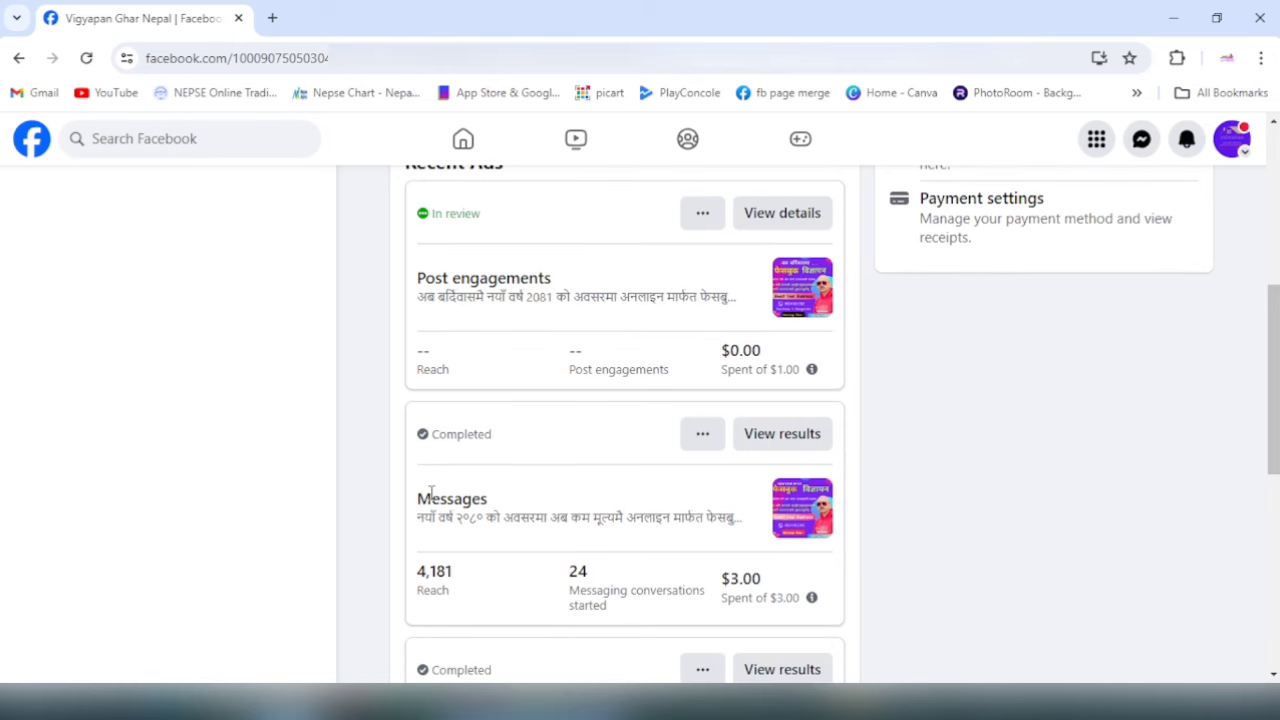
drag(427, 443, 557, 449)
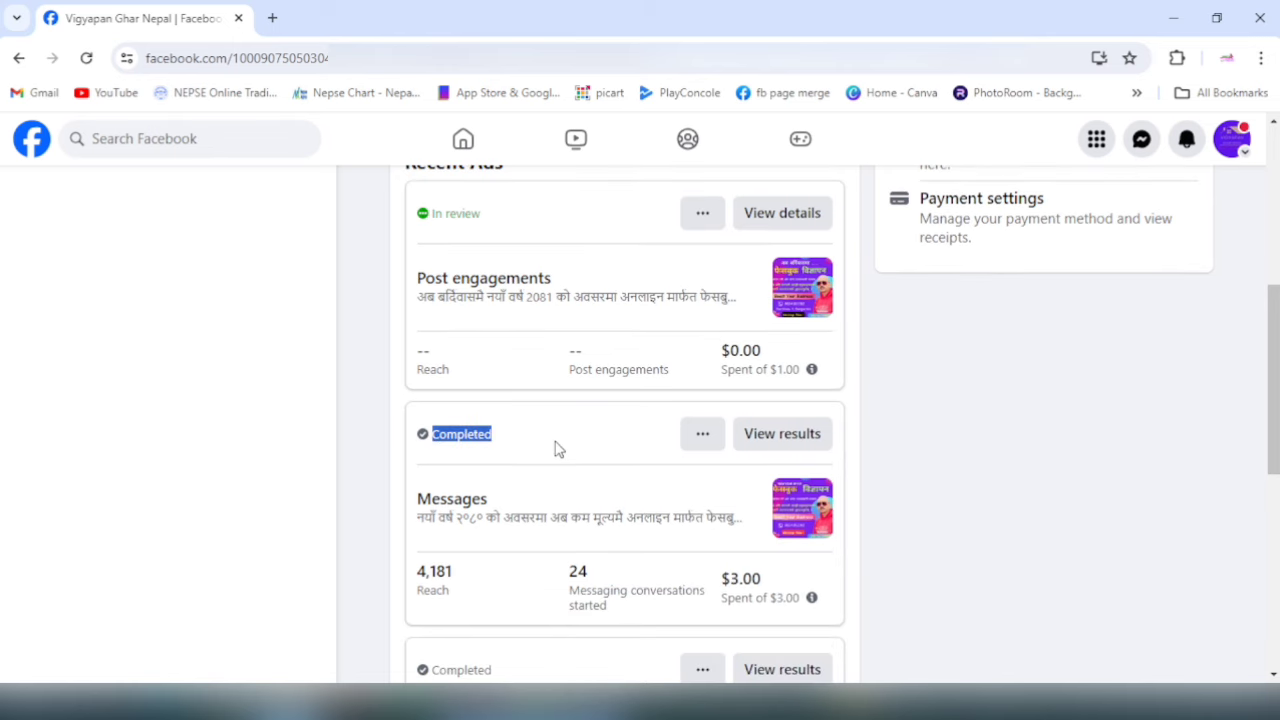
click(557, 449)
scroll(557, 449, down, 1)
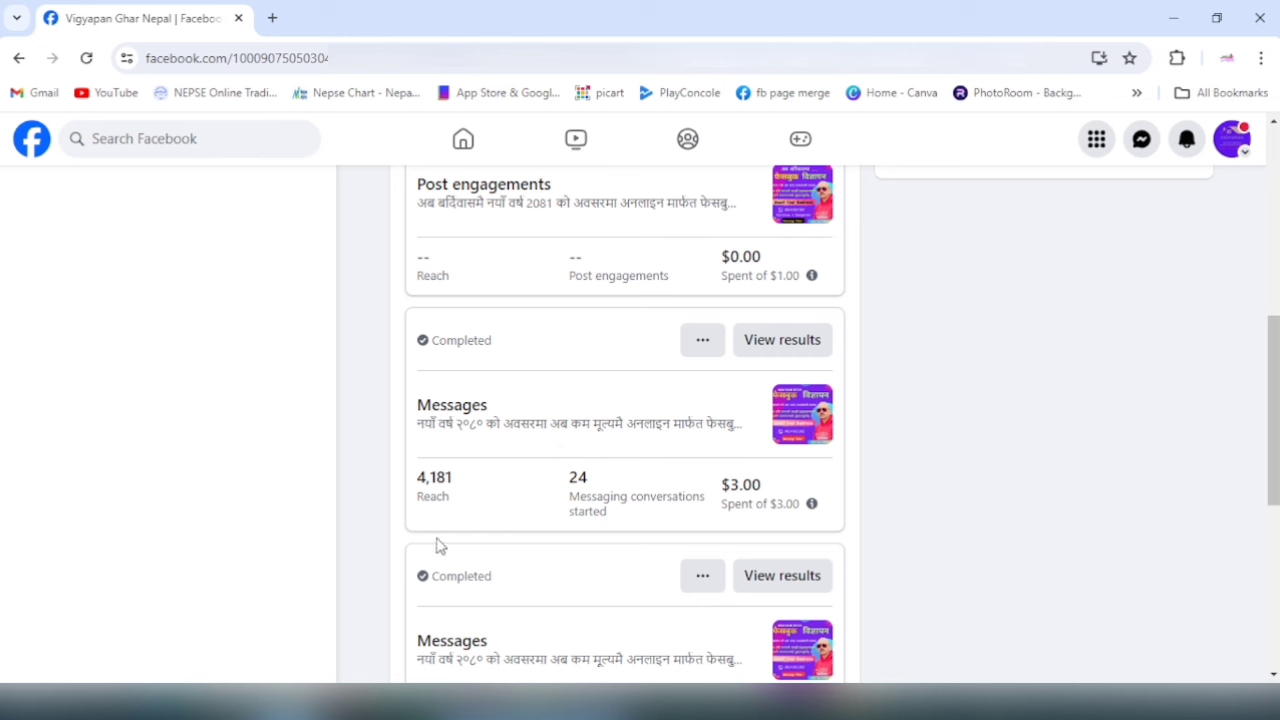
scroll(716, 472, down, 2)
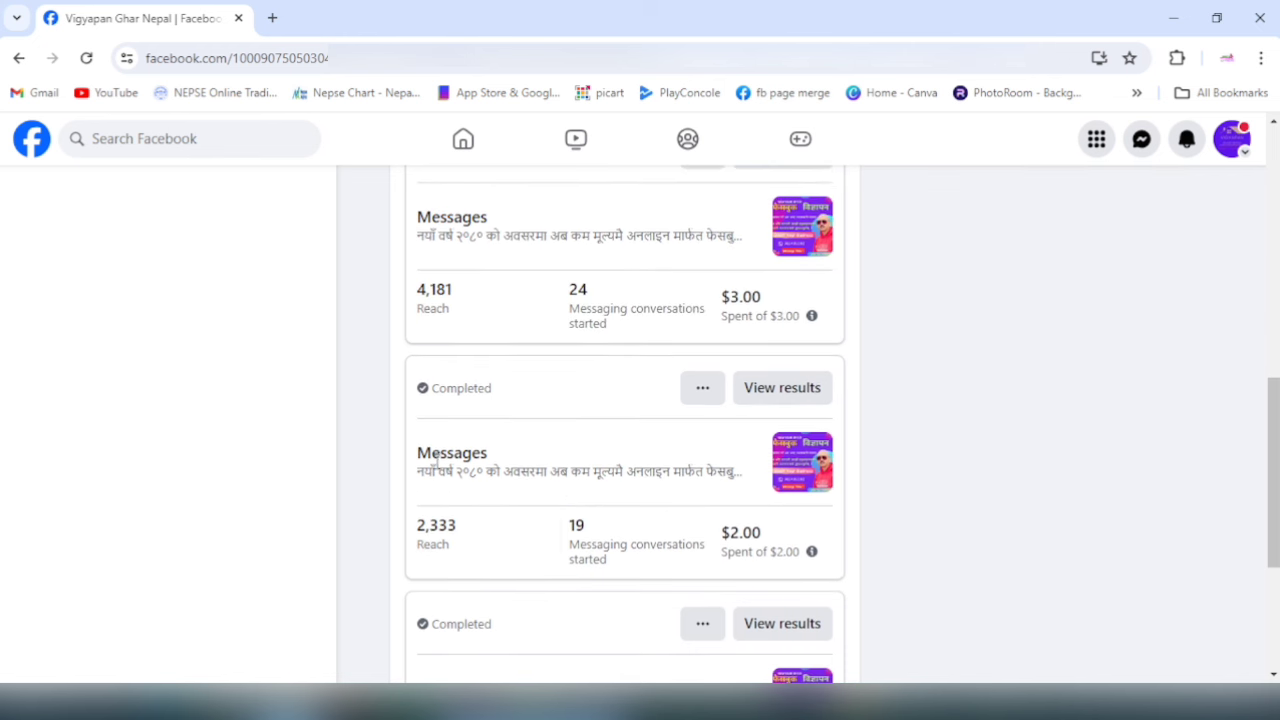
scroll(749, 457, down, 2)
scroll(449, 514, down, 1)
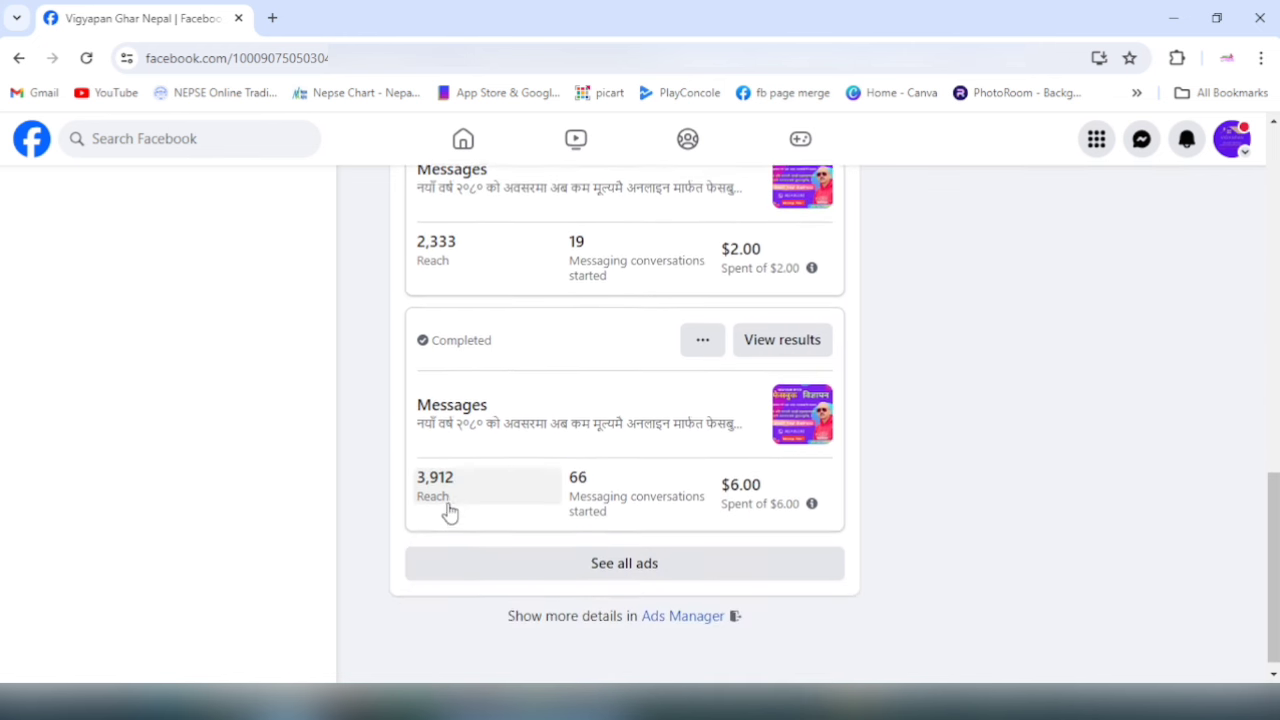
scroll(508, 540, up, 4)
scroll(563, 540, down, 4)
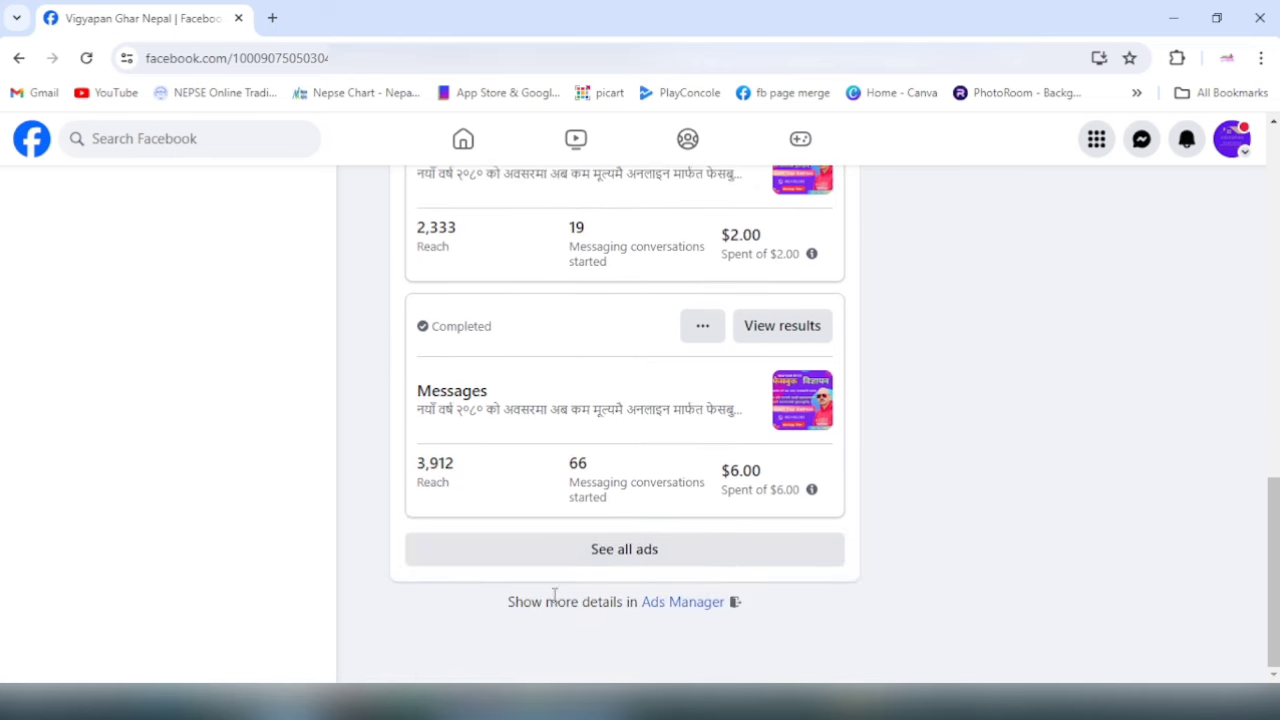
scroll(698, 568, up, 6)
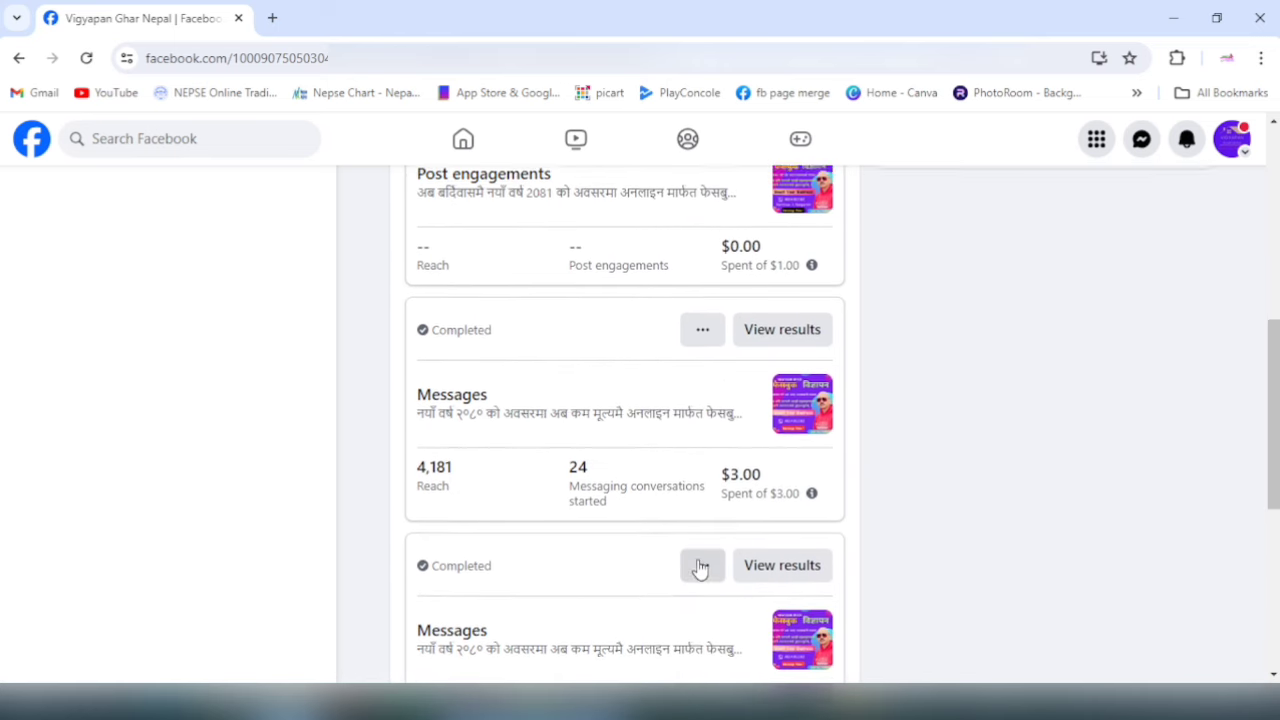
scroll(698, 568, up, 1)
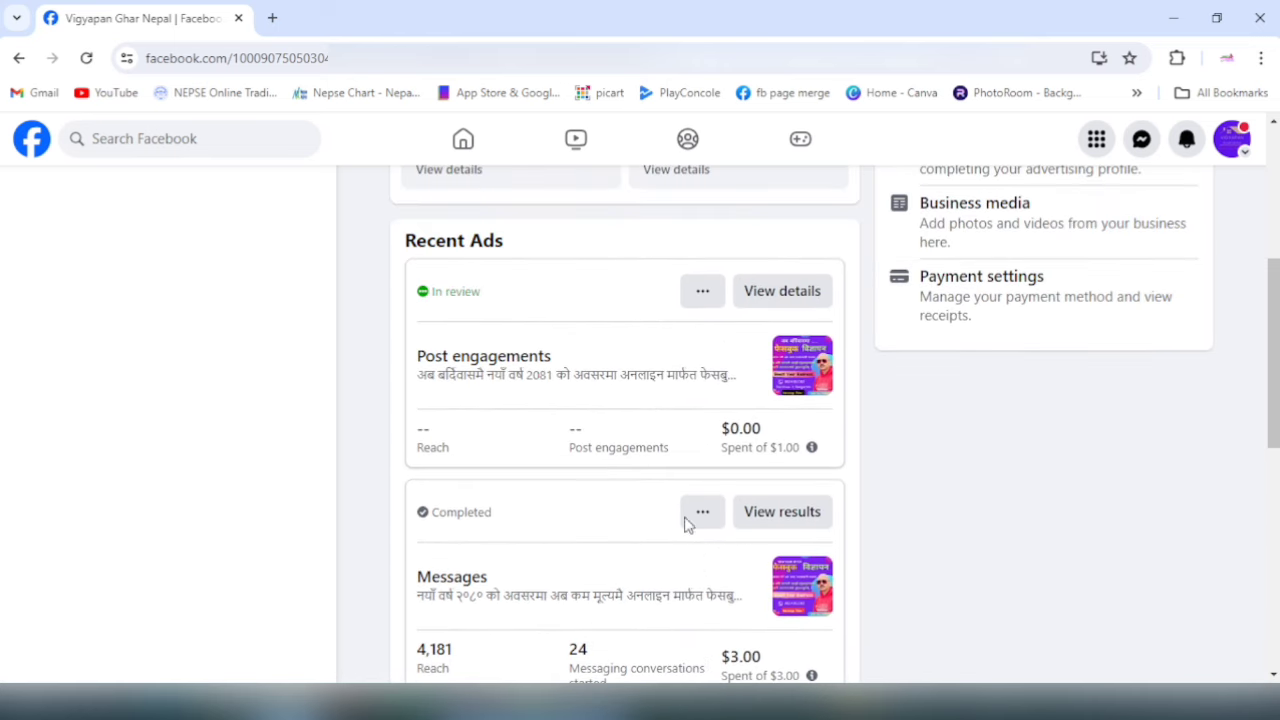
scroll(598, 535, up, 1)
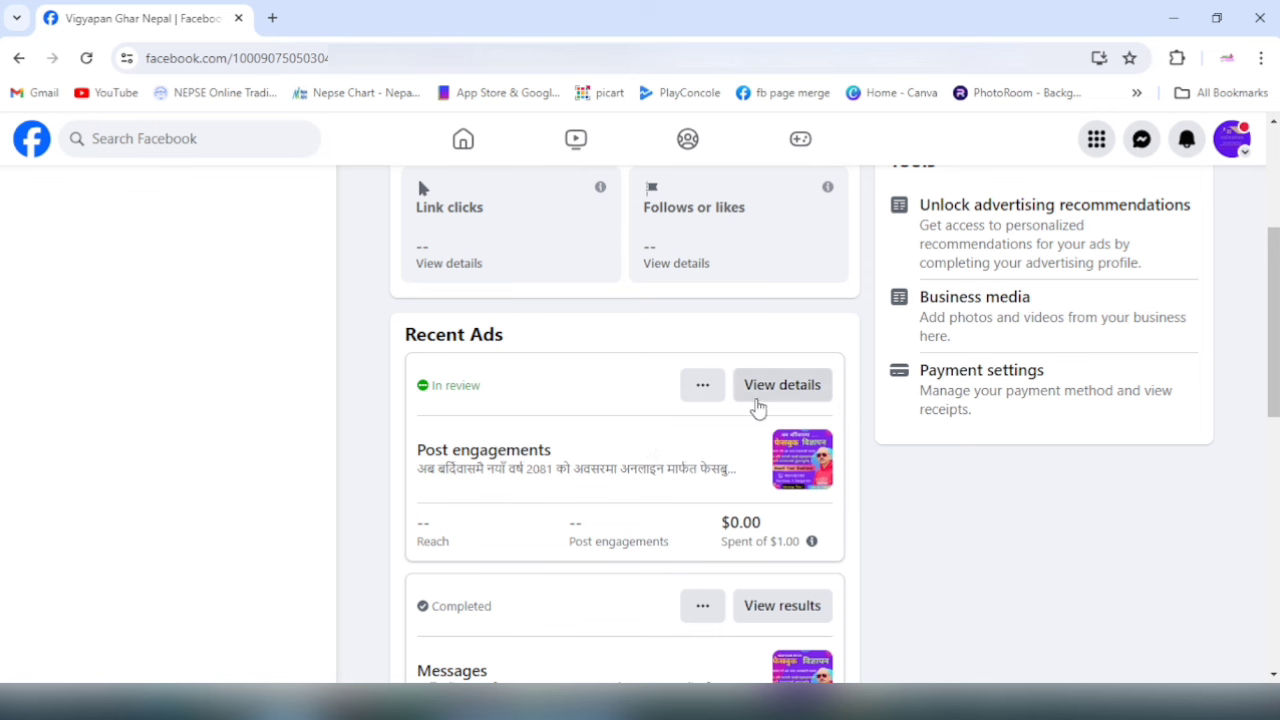
View the new in-review ad's details, then return to the Ad Center overview.
click(796, 389)
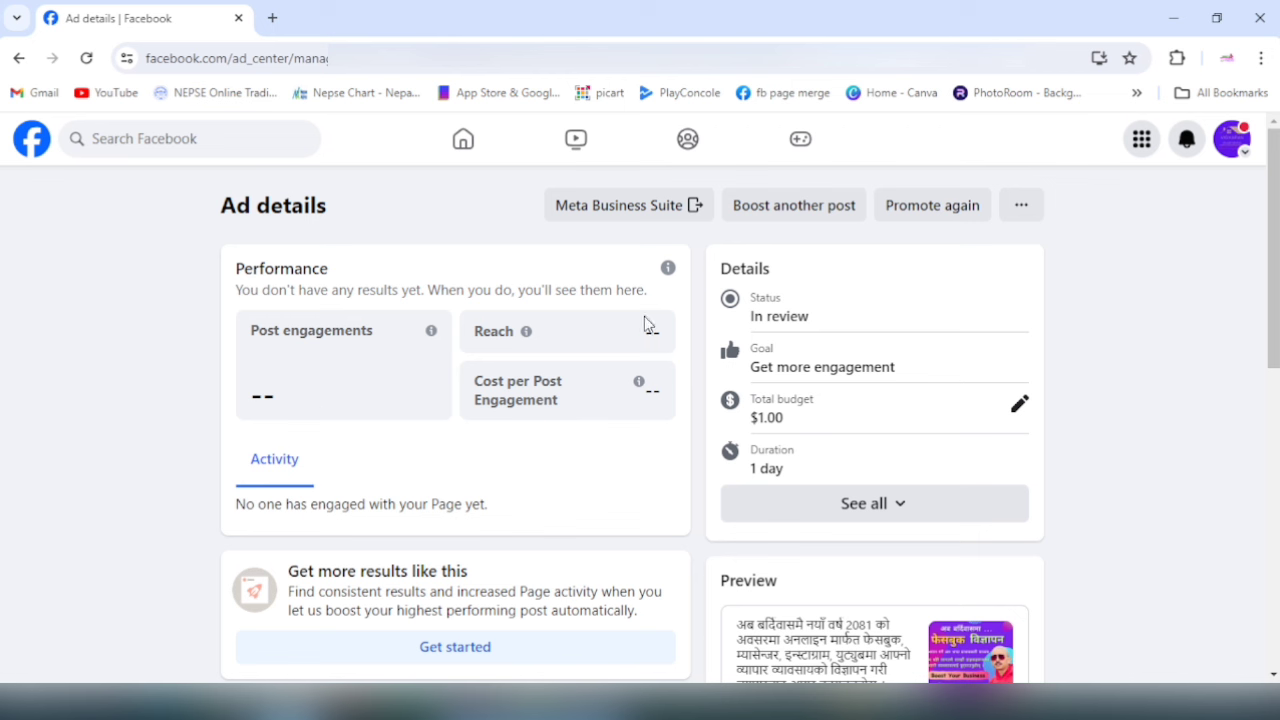
click(1021, 206)
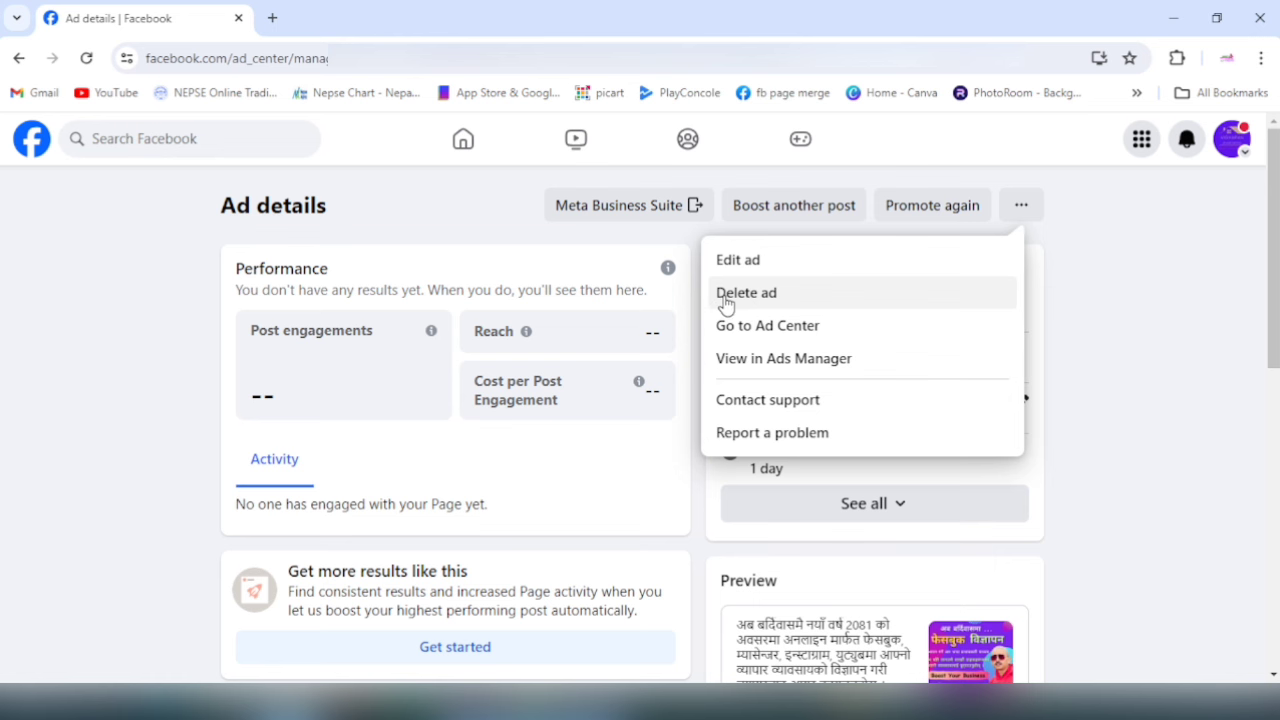
click(1177, 326)
key(alt+Left)
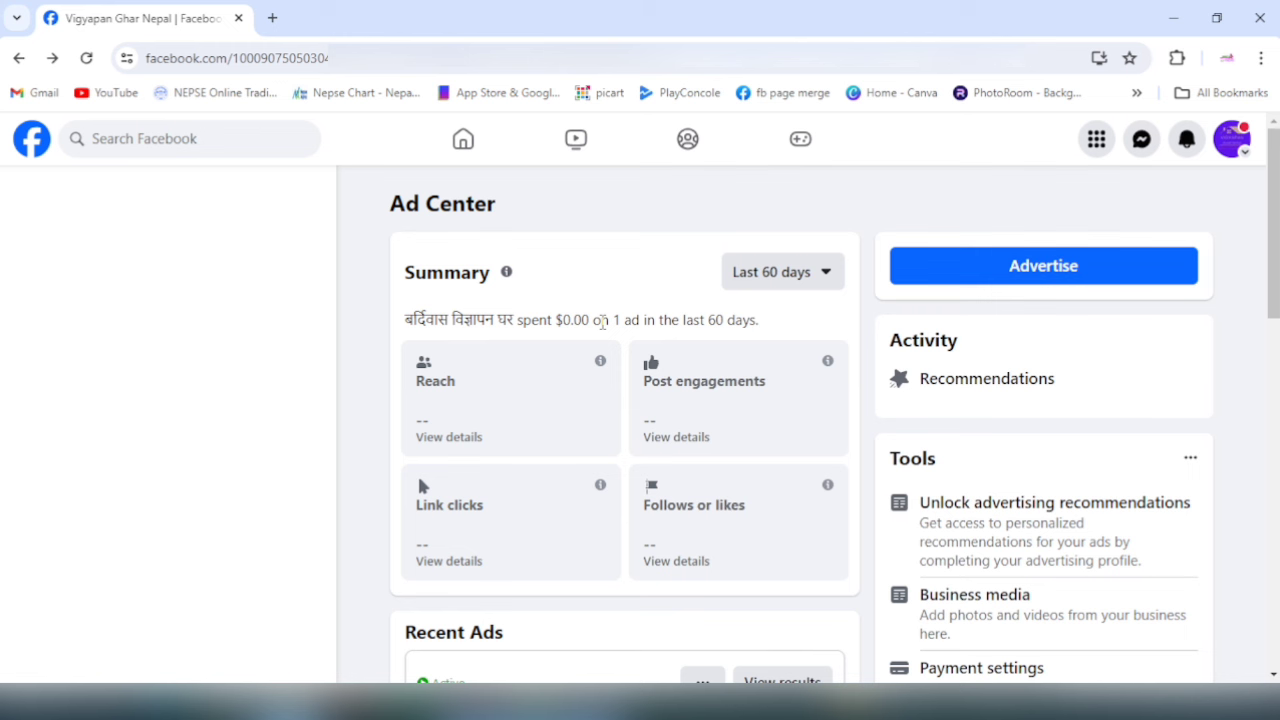
Verify the Post engagements ad card reads Active with $0.00 spent of its $1.00 budget.
scroll(600, 330, down, 3)
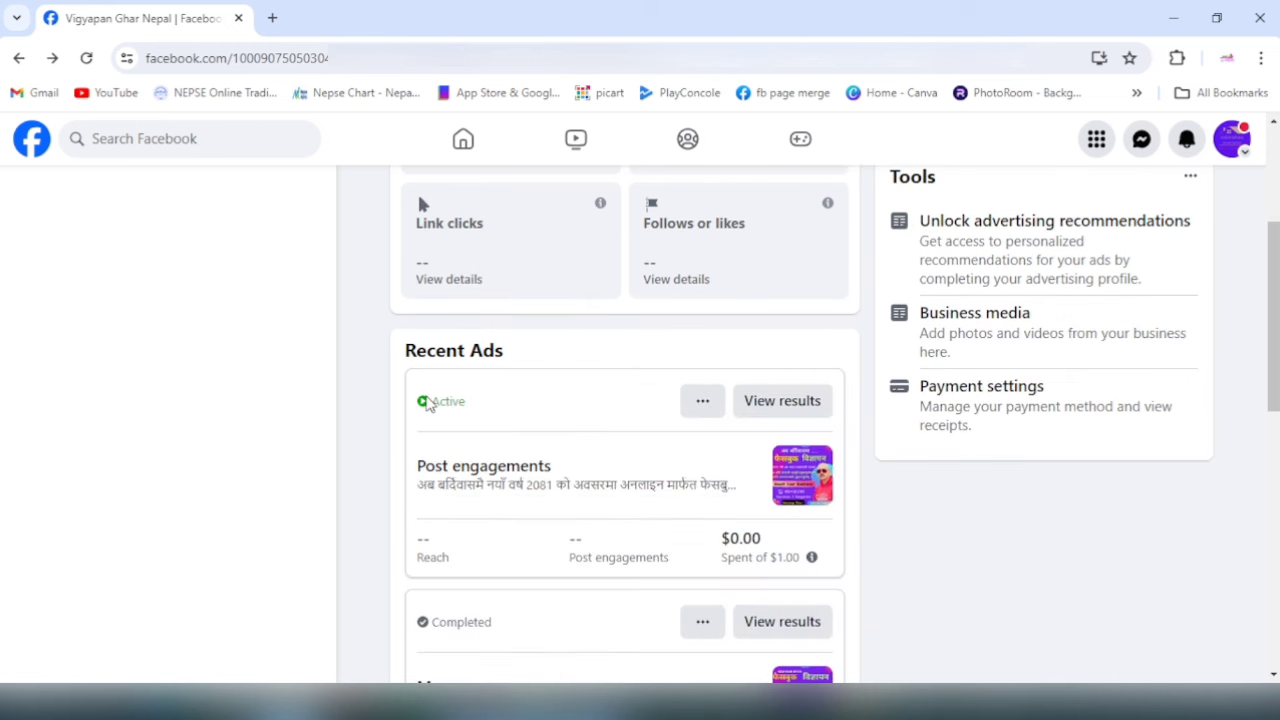
drag(432, 411, 477, 408)
click(555, 417)
scroll(555, 417, down, 1)
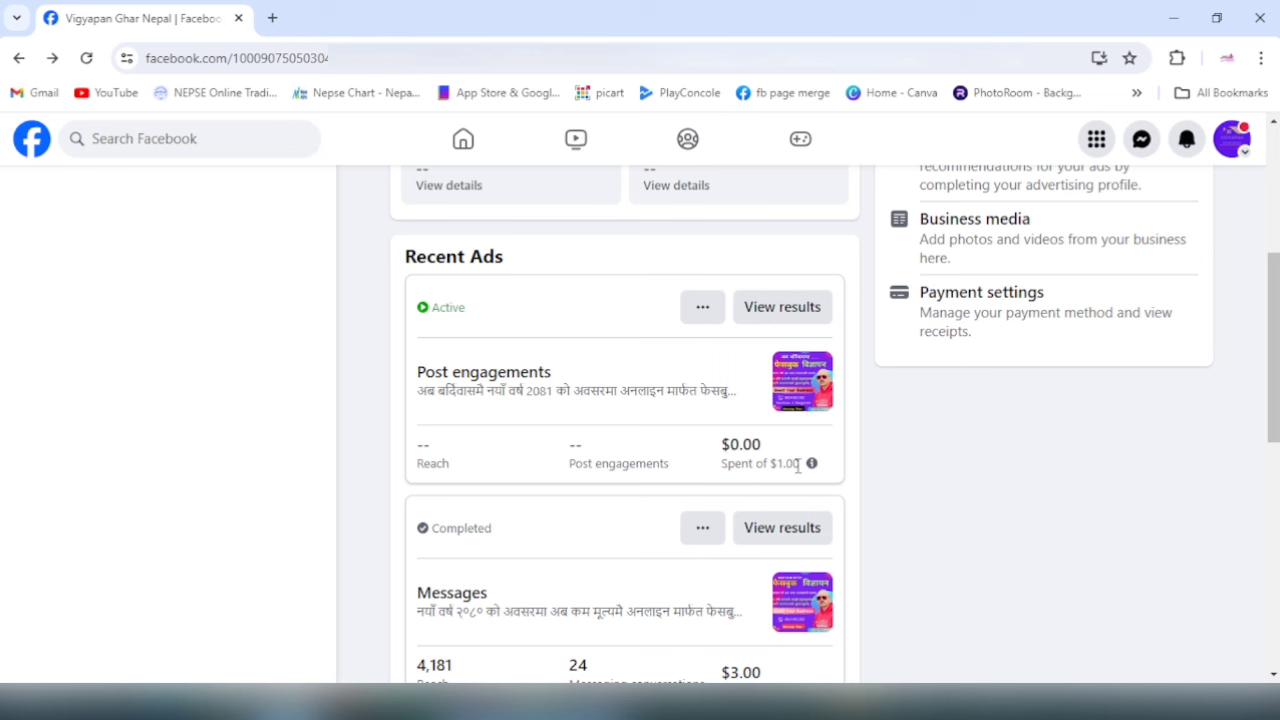
double_click(736, 443)
click(806, 450)
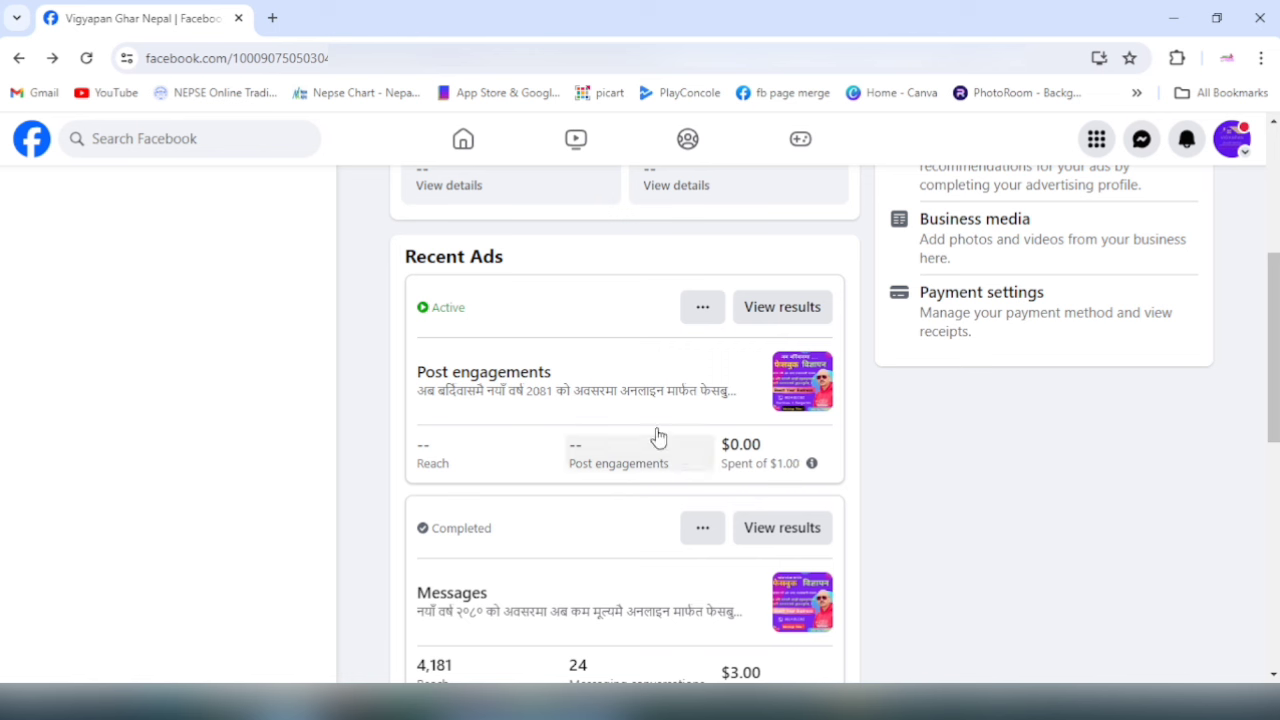
double_click(752, 444)
click(780, 449)
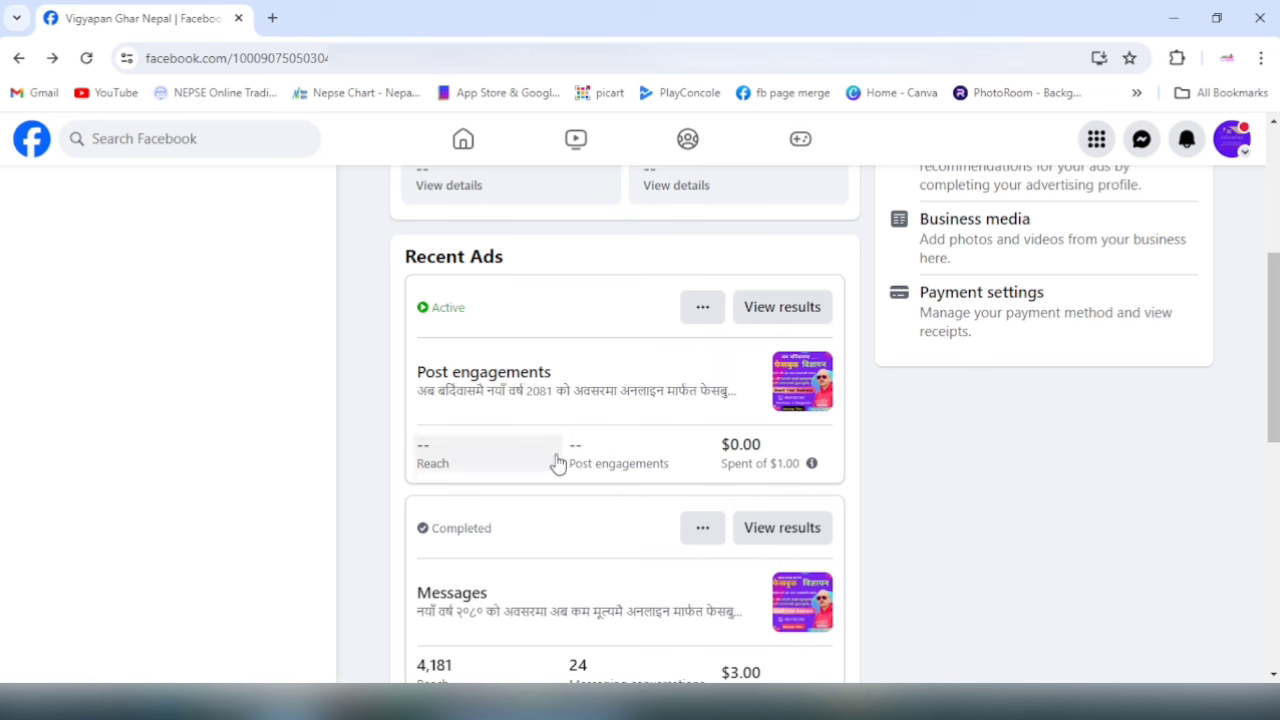